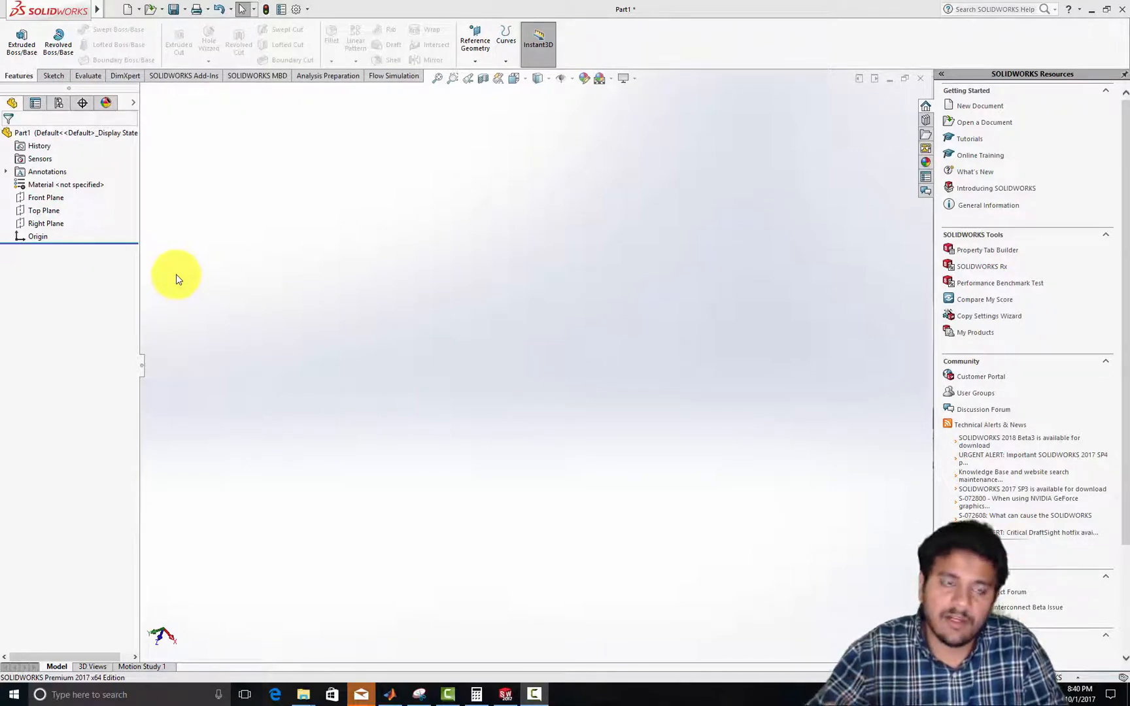
- Sketch a circle with a 0.02 m radius centred on the origin of the Top Plane and finish the sketch
{"action": "left_click", "coordinate": [43, 211]}
{"action": "left_click", "coordinate": [100, 199]}
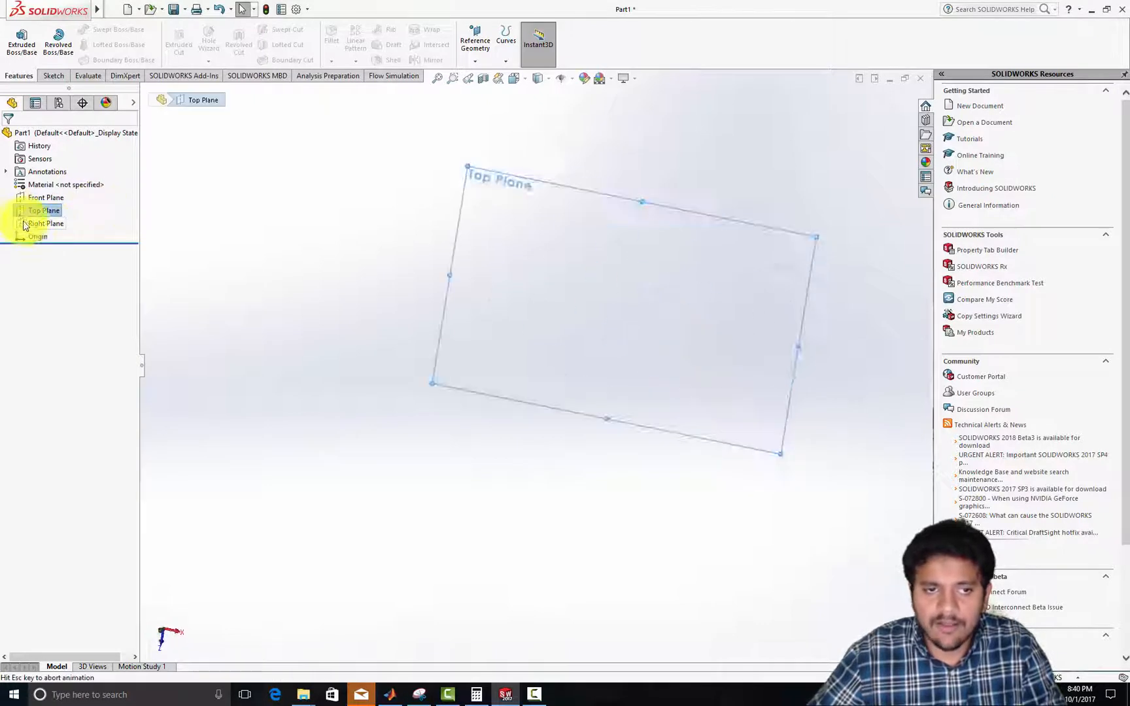
{"action": "left_click", "coordinate": [23, 196]}
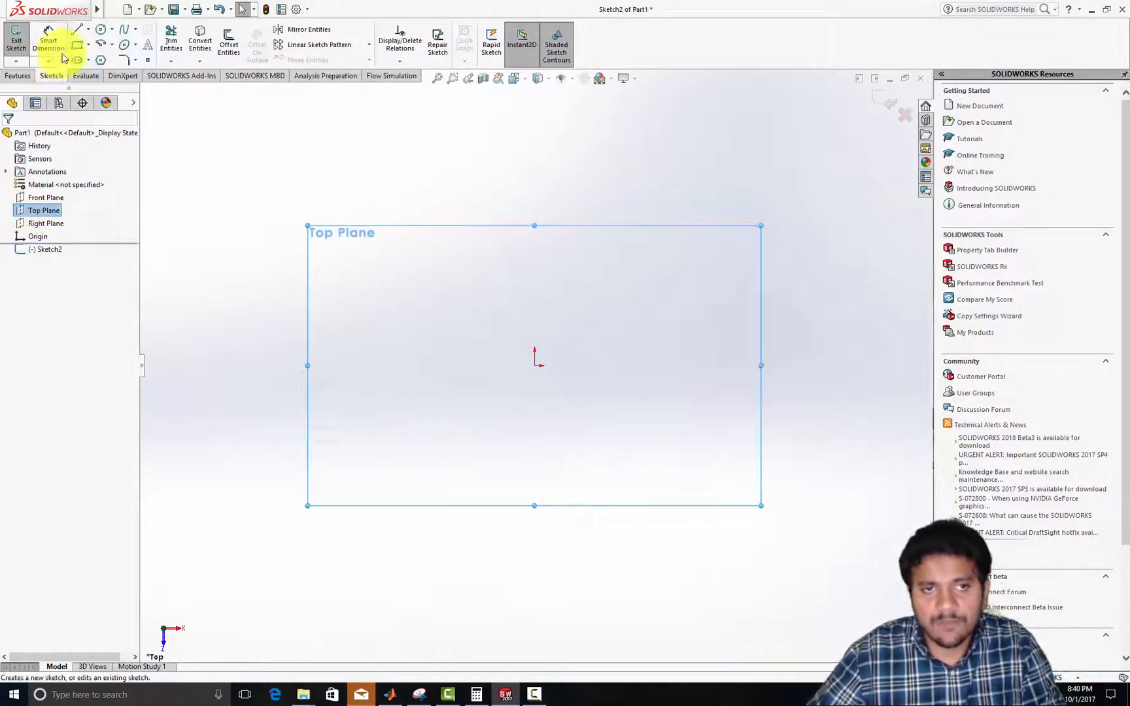
{"action": "left_click", "coordinate": [106, 31]}
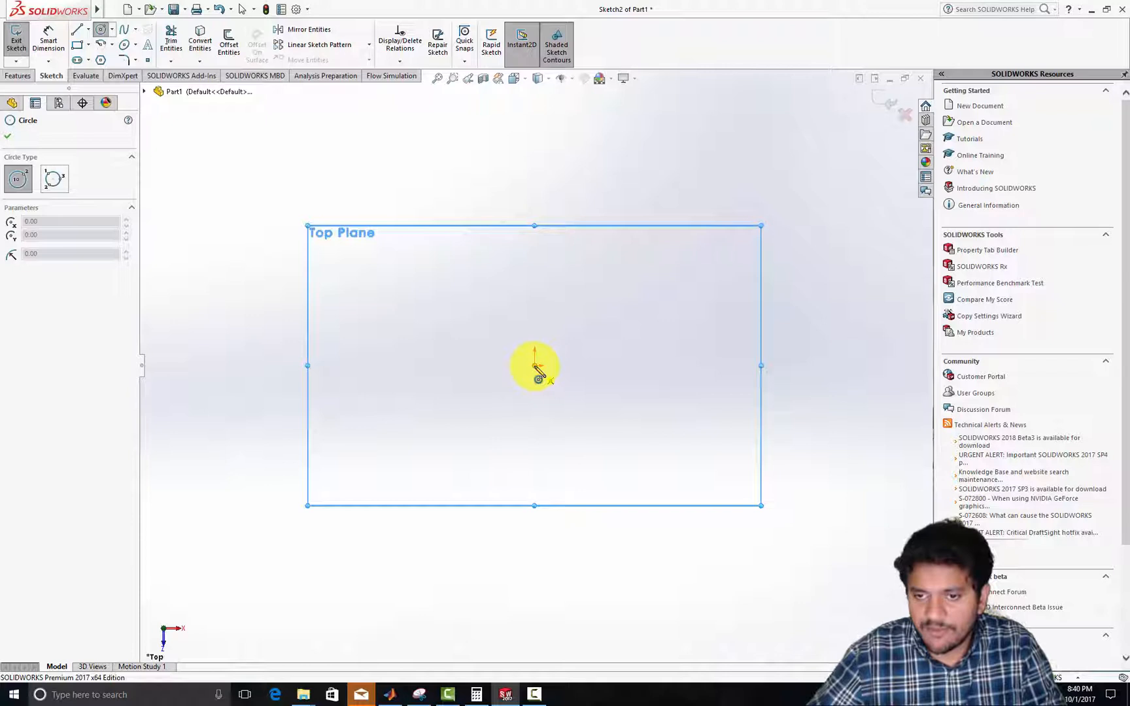
{"action": "left_click_drag", "start_coordinate": [535, 365], "coordinate": [580, 365]}
{"action": "double_click", "coordinate": [73, 410]}
{"action": "type", "text": "0"}
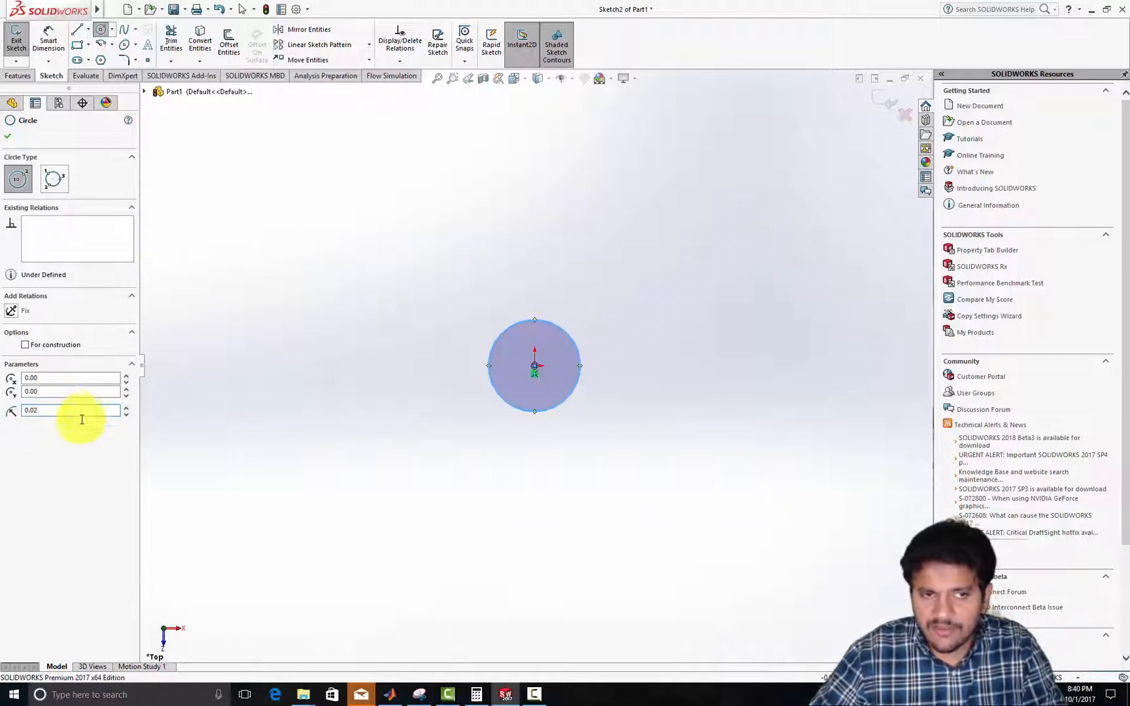
{"action": "left_click", "coordinate": [8, 135]}
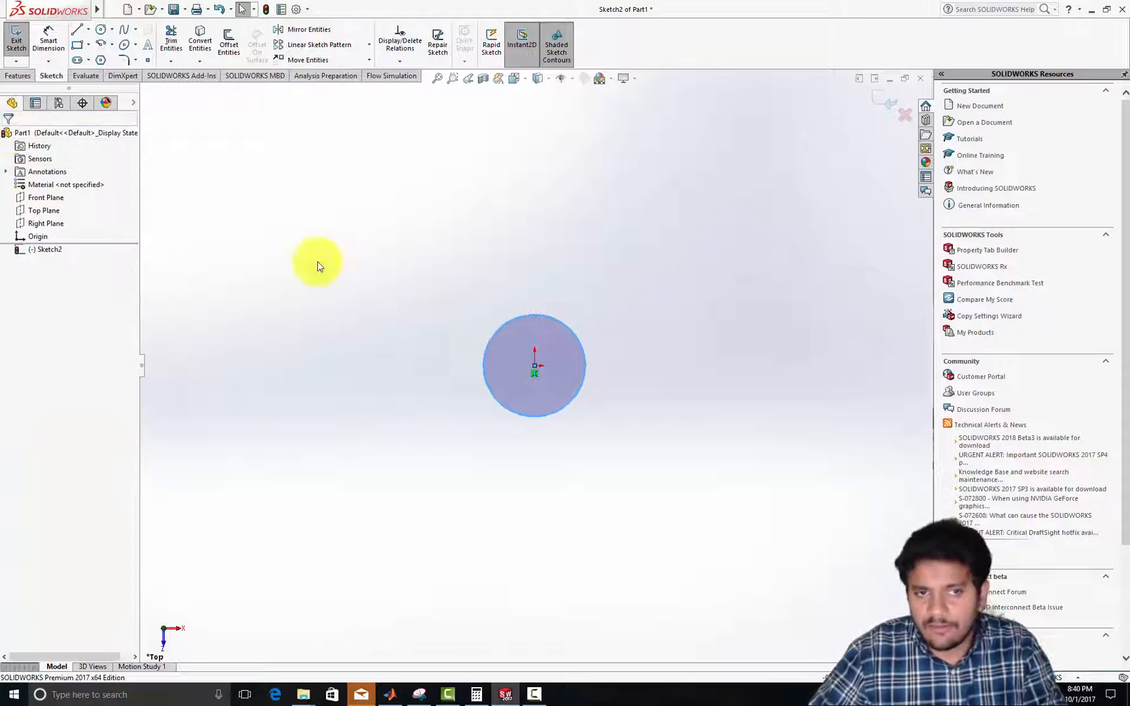
{"action": "left_click", "coordinate": [18, 38]}
- Extrude the circle sketch as a blind solid boss 0.30 m long
{"action": "scroll", "coordinate": [602, 477], "scroll_direction": "up", "scroll_amount": 5}
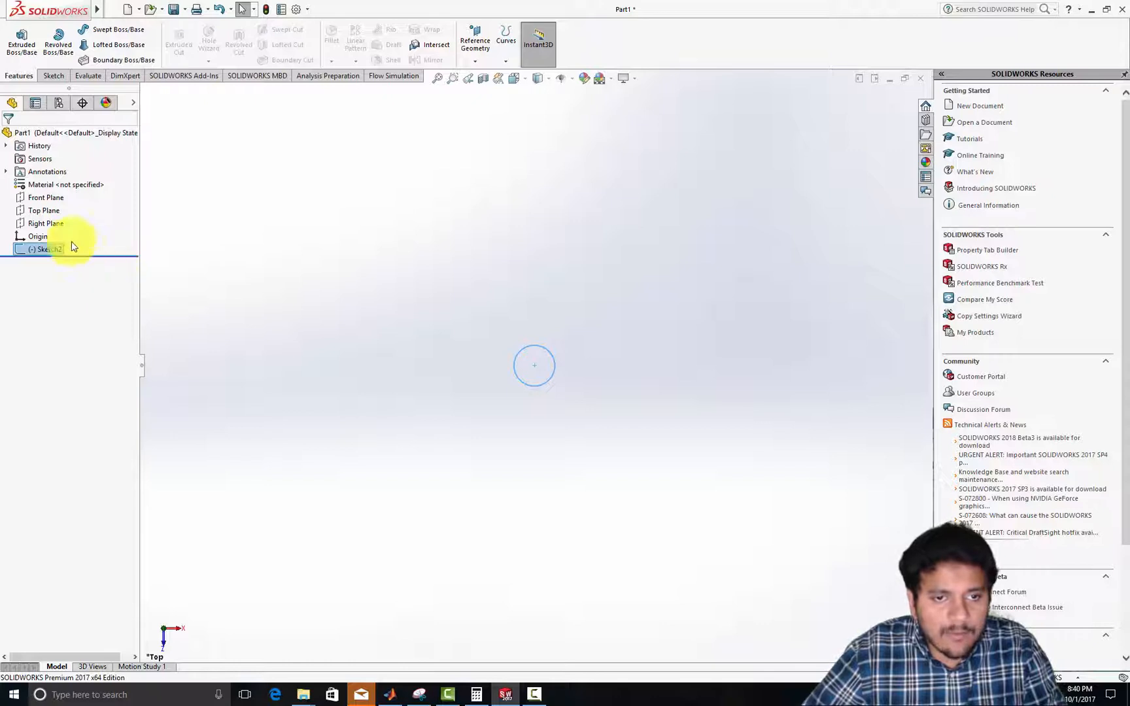
{"action": "left_click", "coordinate": [23, 43]}
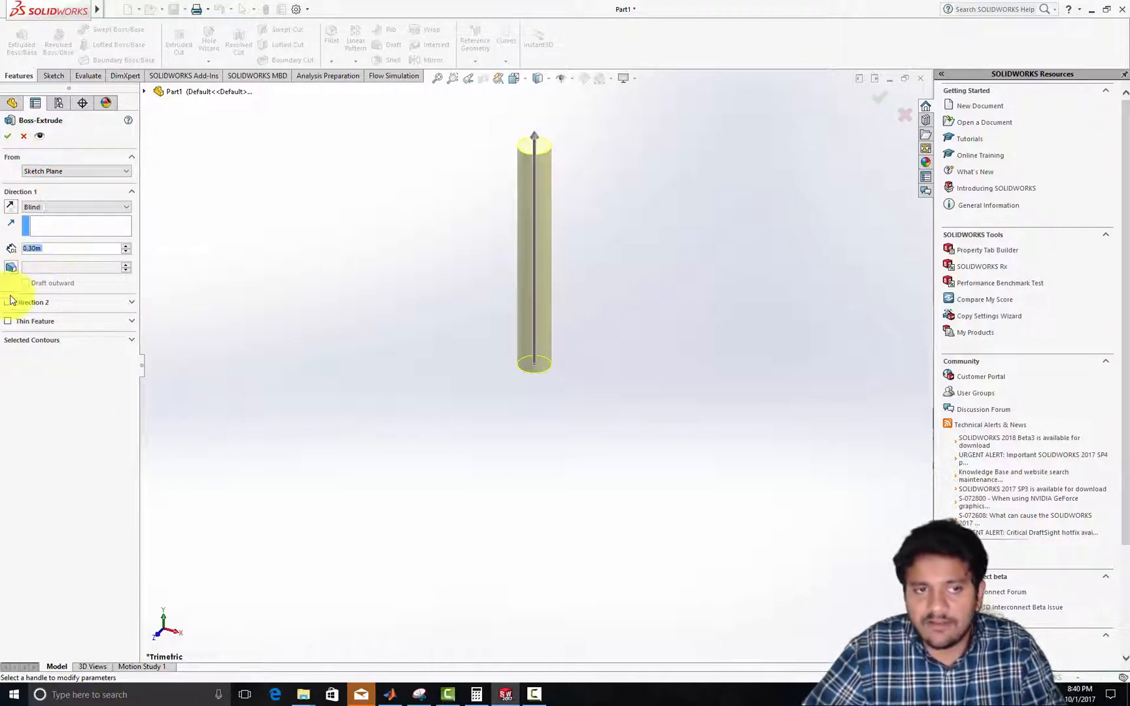
{"action": "left_click", "coordinate": [8, 135]}
- Start a Shell on the cylinder and select both circular end faces as the faces to remove
{"action": "middle_click_drag", "start_coordinate": [484, 270], "coordinate": [404, 394]}
{"action": "scroll", "coordinate": [404, 394], "scroll_direction": "down", "scroll_amount": 3}
{"action": "middle_click_drag", "start_coordinate": [460, 292], "coordinate": [435, 417], "text": "ctrl"}
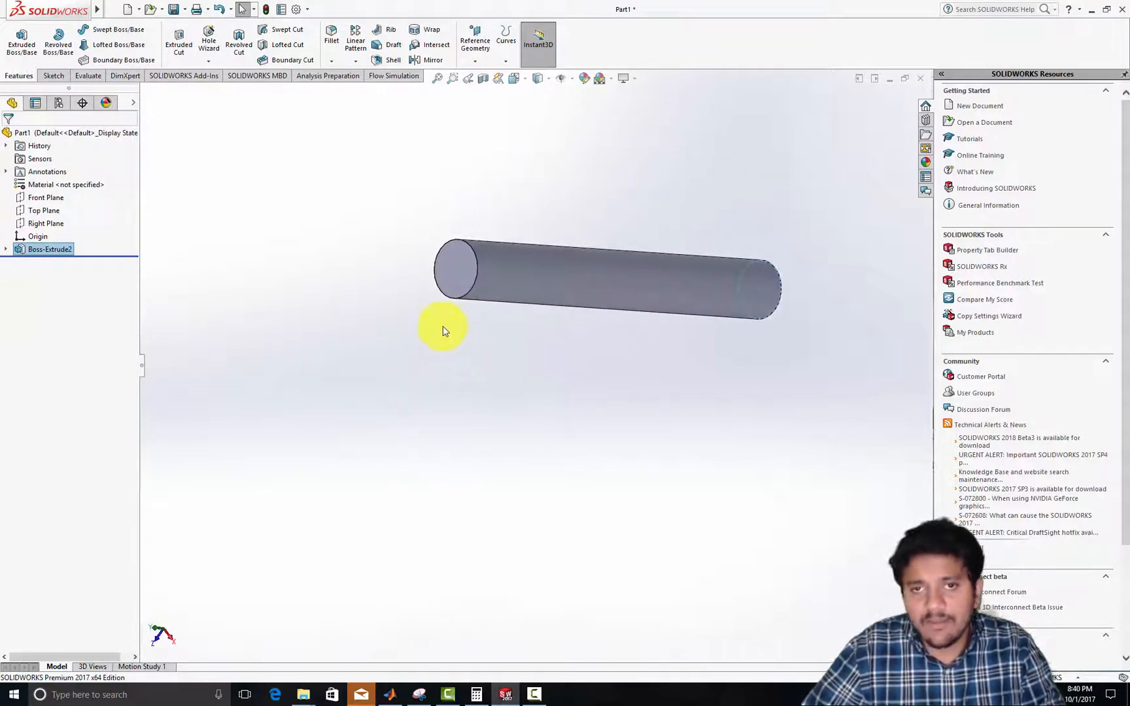
{"action": "middle_click_drag", "start_coordinate": [443, 330], "coordinate": [472, 370]}
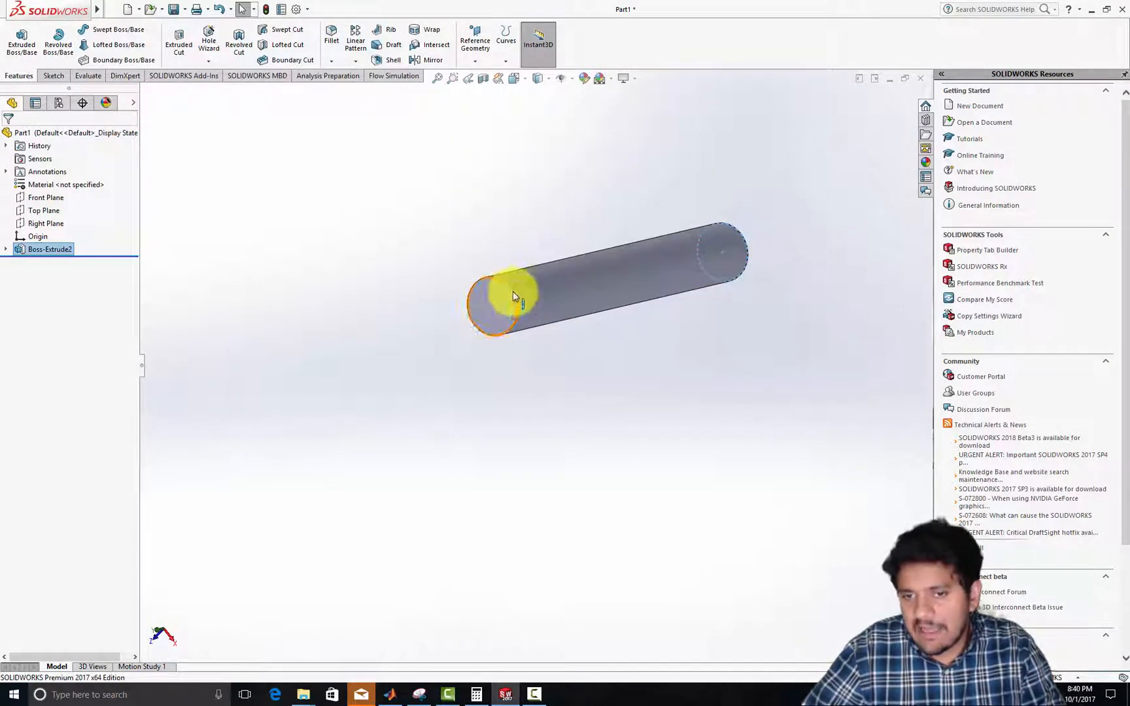
{"action": "left_click", "coordinate": [382, 61]}
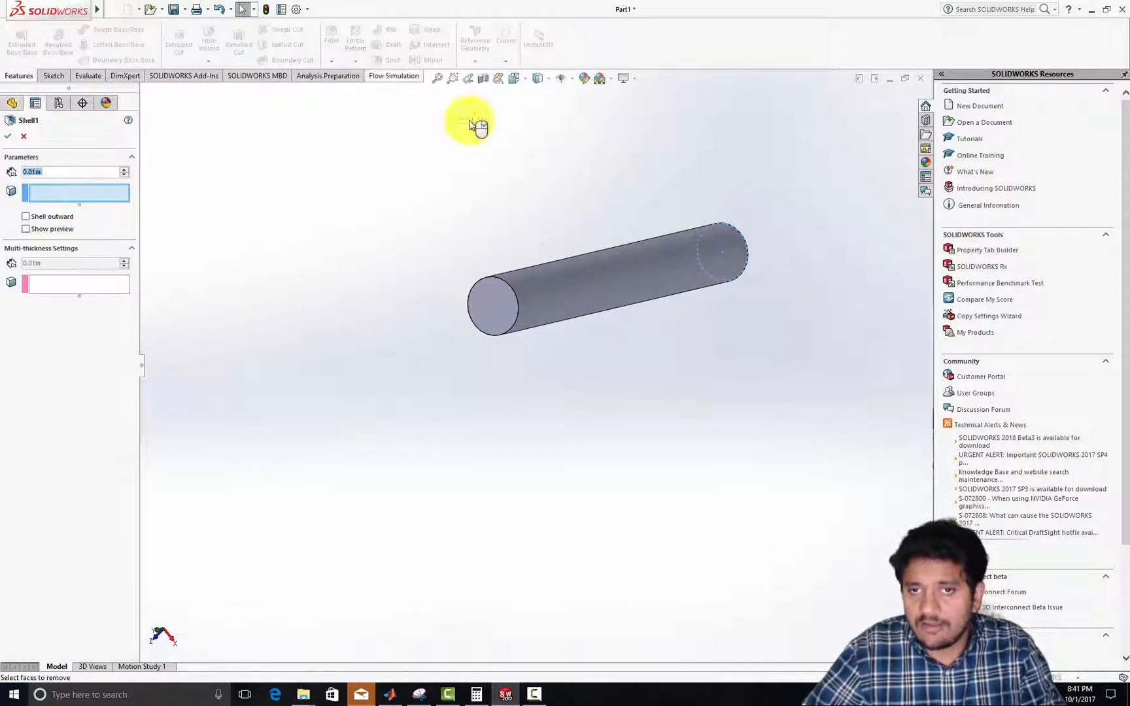
{"action": "left_click", "coordinate": [487, 305]}
{"action": "middle_click_drag", "start_coordinate": [701, 373], "coordinate": [514, 418]}
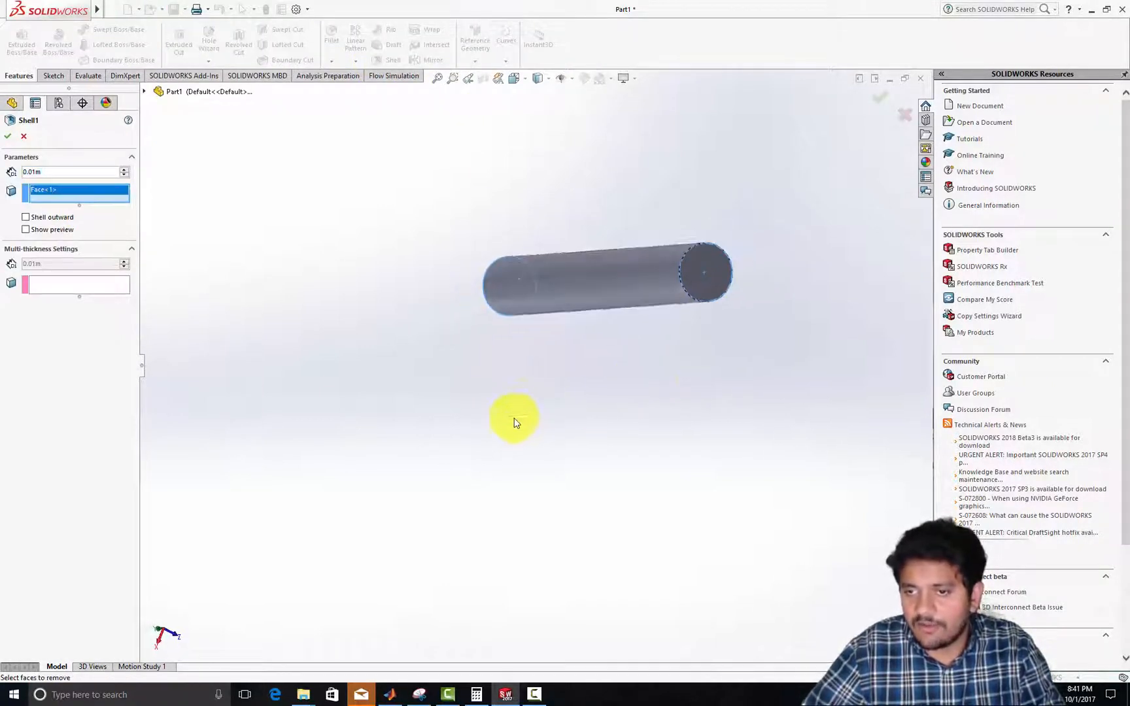
{"action": "left_click", "coordinate": [710, 300]}
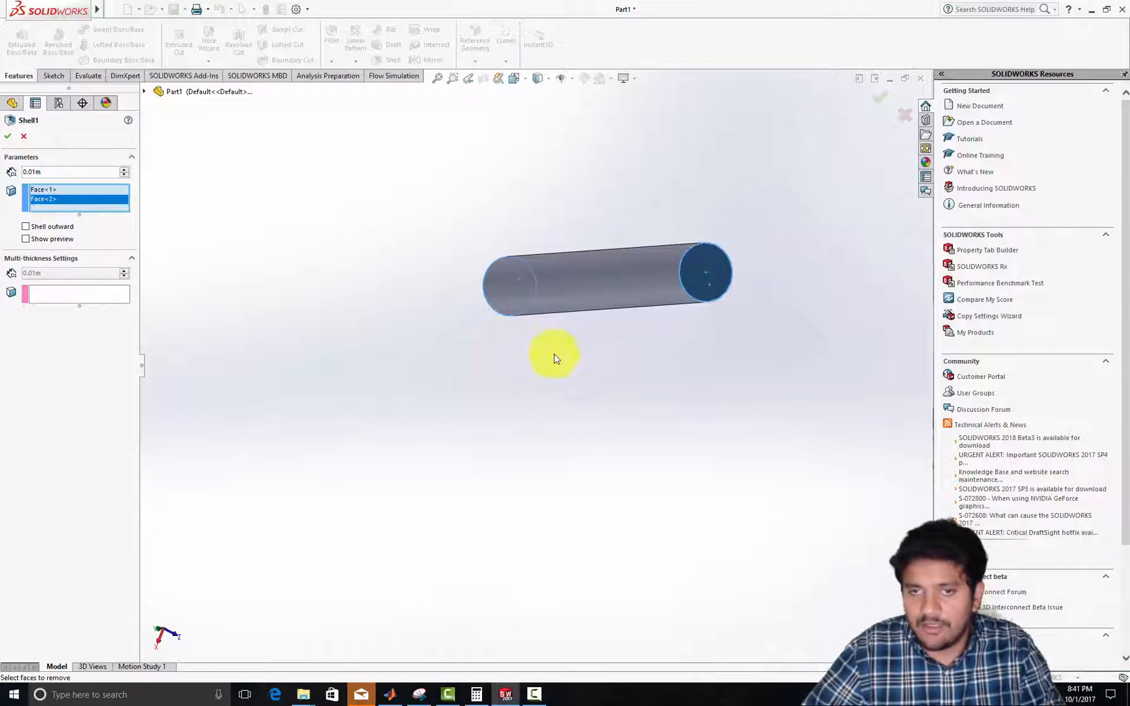
- Set the shell thickness to 0.001 m, show its preview and apply the shell
{"action": "left_click", "coordinate": [35, 172]}
{"action": "type", "text": "0"}
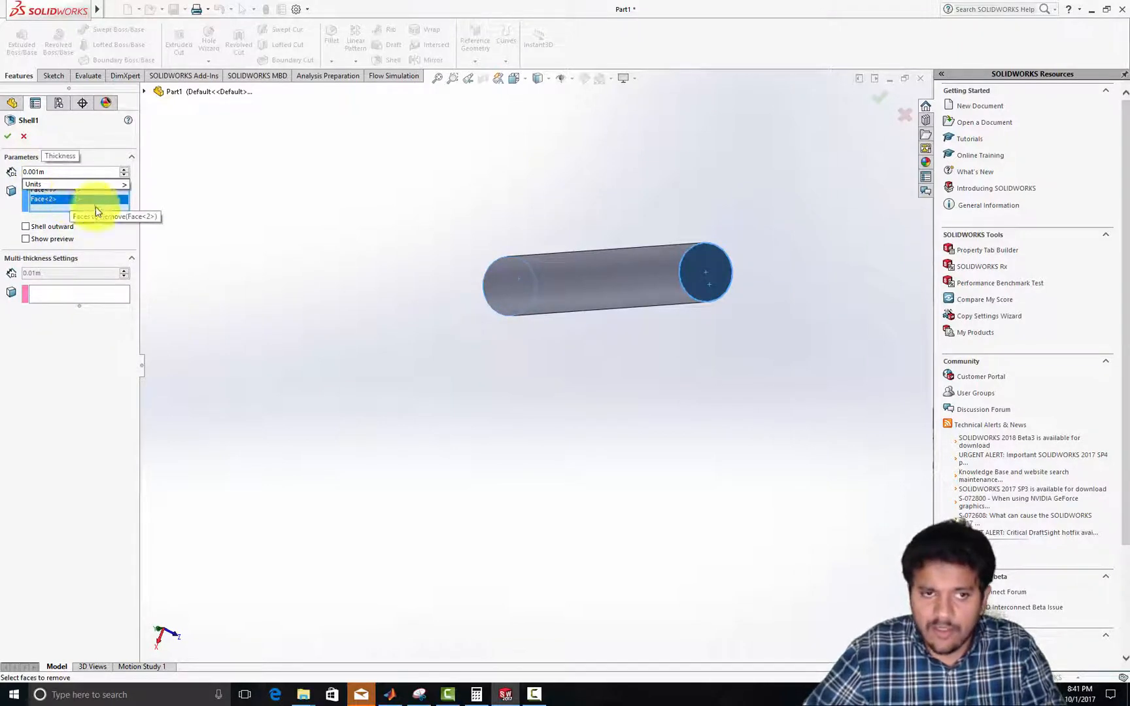
{"action": "left_click", "coordinate": [251, 214]}
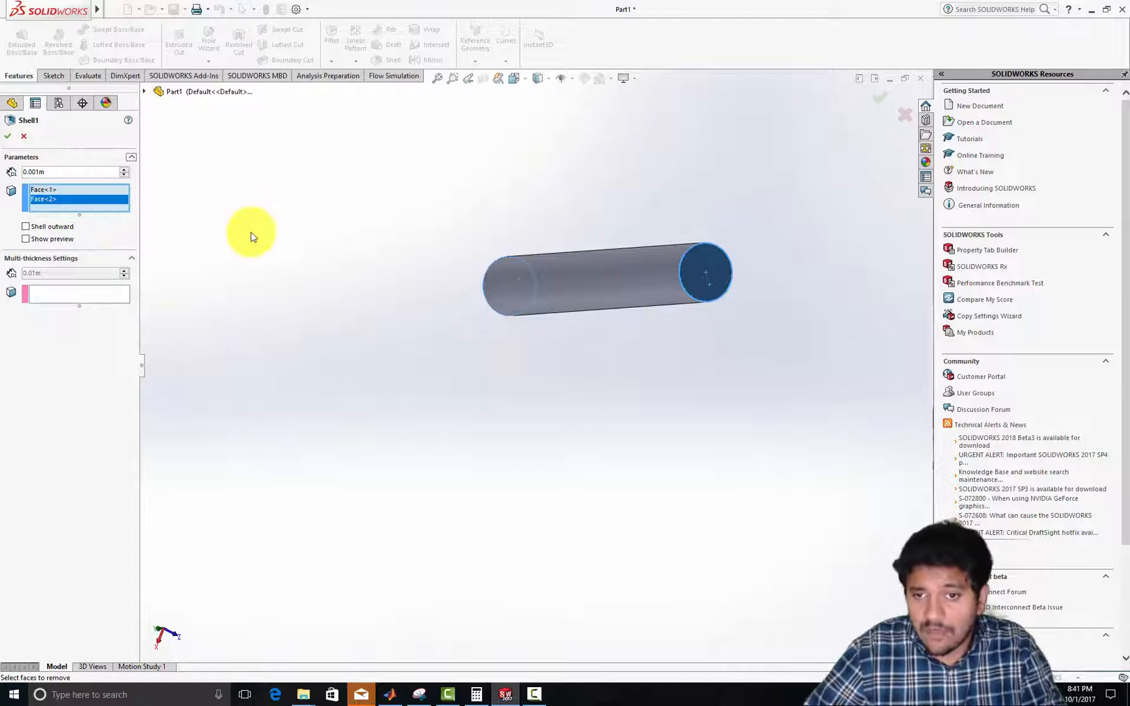
{"action": "left_click", "coordinate": [43, 238]}
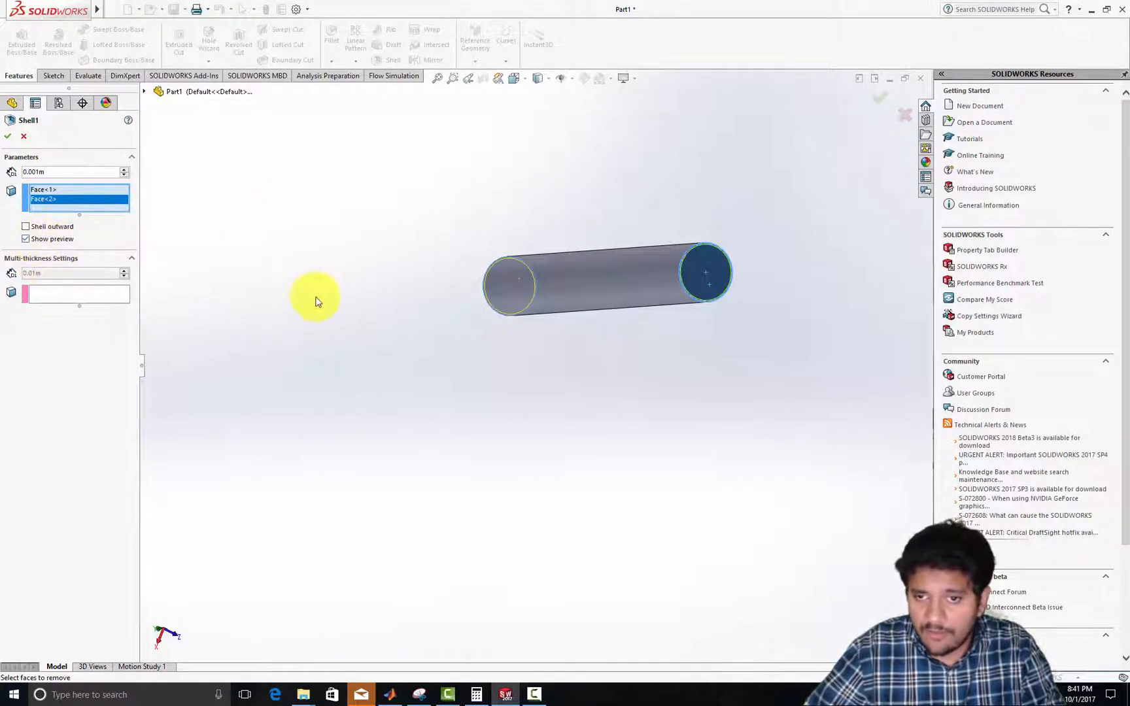
{"action": "left_click", "coordinate": [8, 136]}
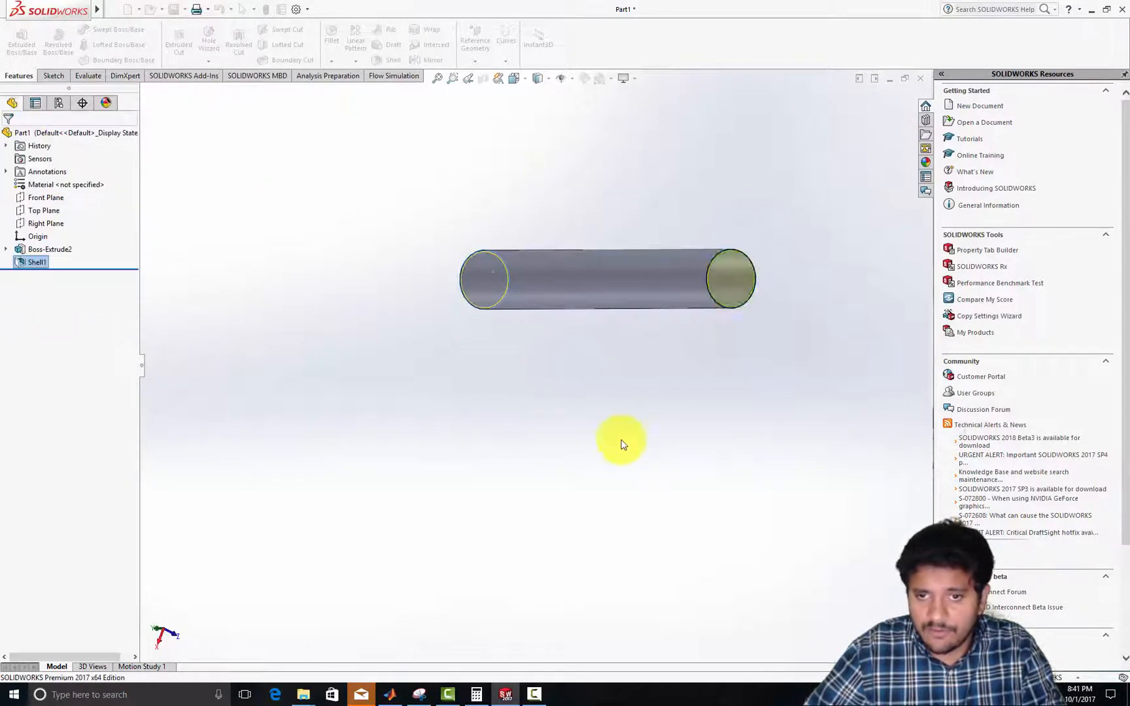
- Examine the hollow pipe, its thin wall and its open ends from several angles
{"action": "middle_click_drag", "start_coordinate": [532, 344], "coordinate": [529, 374]}
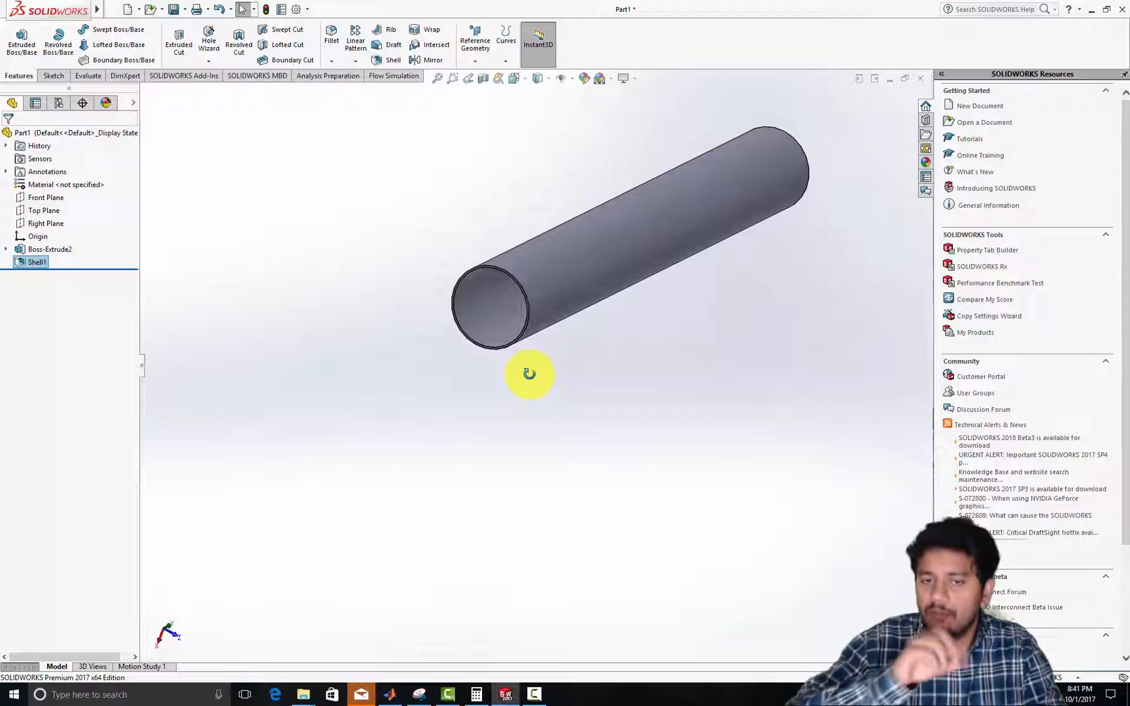
{"action": "scroll", "coordinate": [552, 366], "scroll_direction": "up", "scroll_amount": 2}
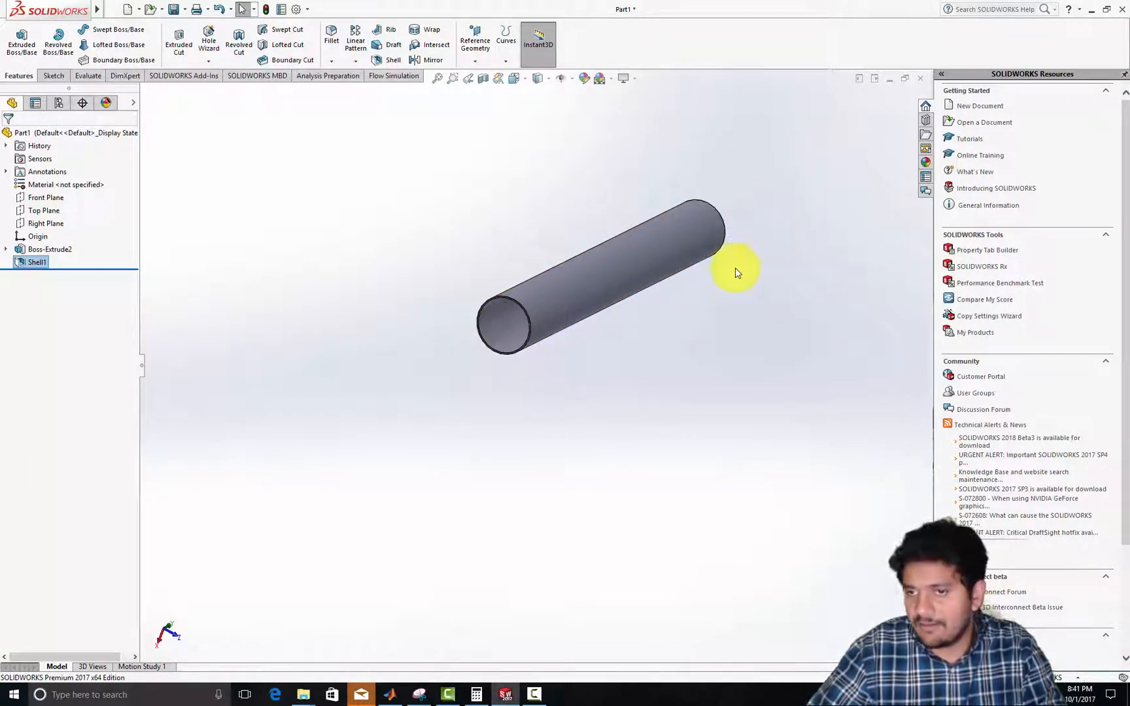
{"action": "scroll", "coordinate": [676, 295], "scroll_direction": "down", "scroll_amount": 3}
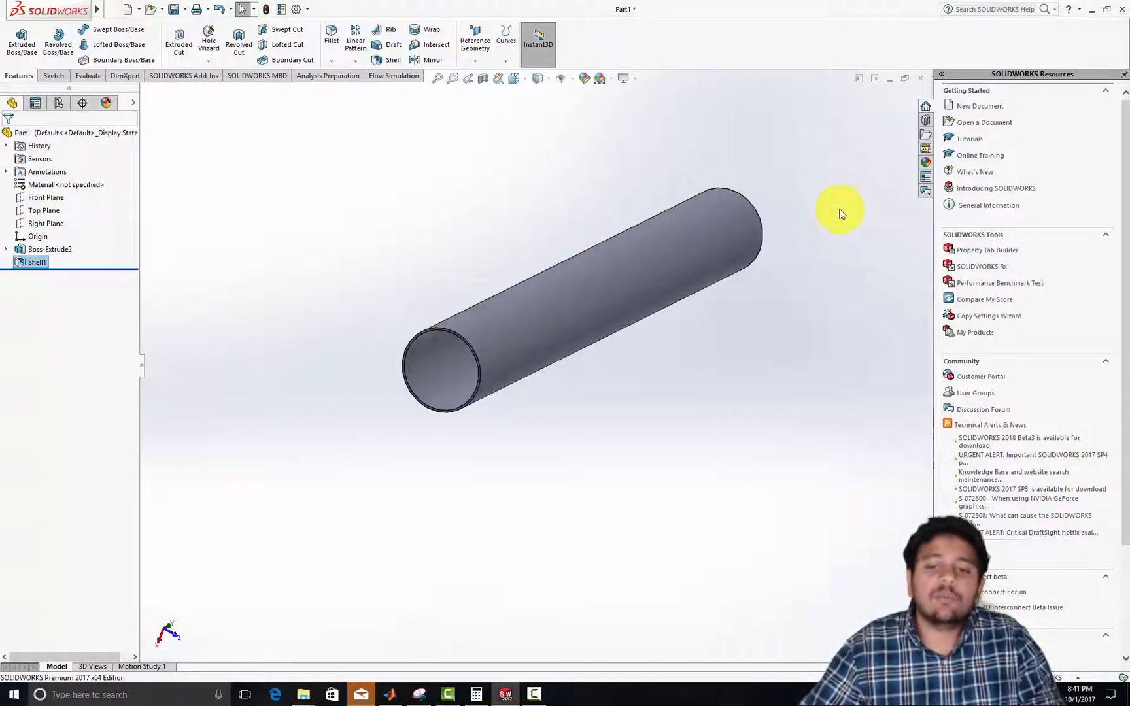
{"action": "scroll", "coordinate": [699, 252], "scroll_direction": "down", "scroll_amount": 5}
{"action": "middle_click_drag", "start_coordinate": [695, 370], "coordinate": [717, 342]}
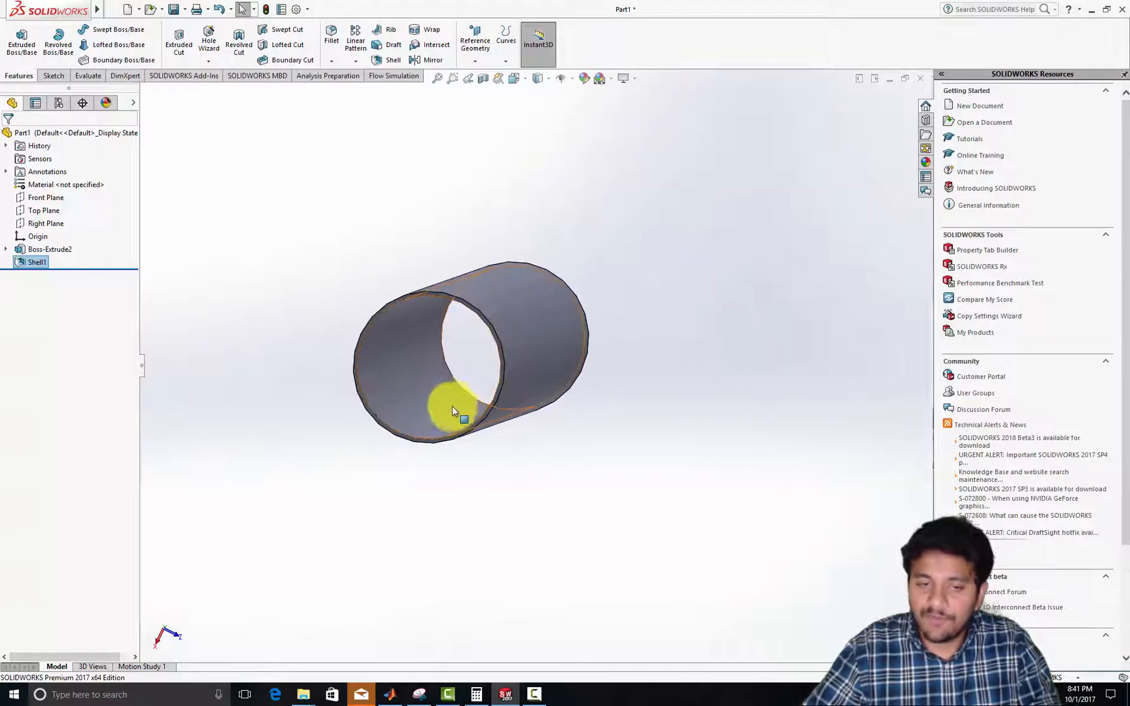
{"action": "middle_click_drag", "start_coordinate": [615, 350], "coordinate": [650, 368]}
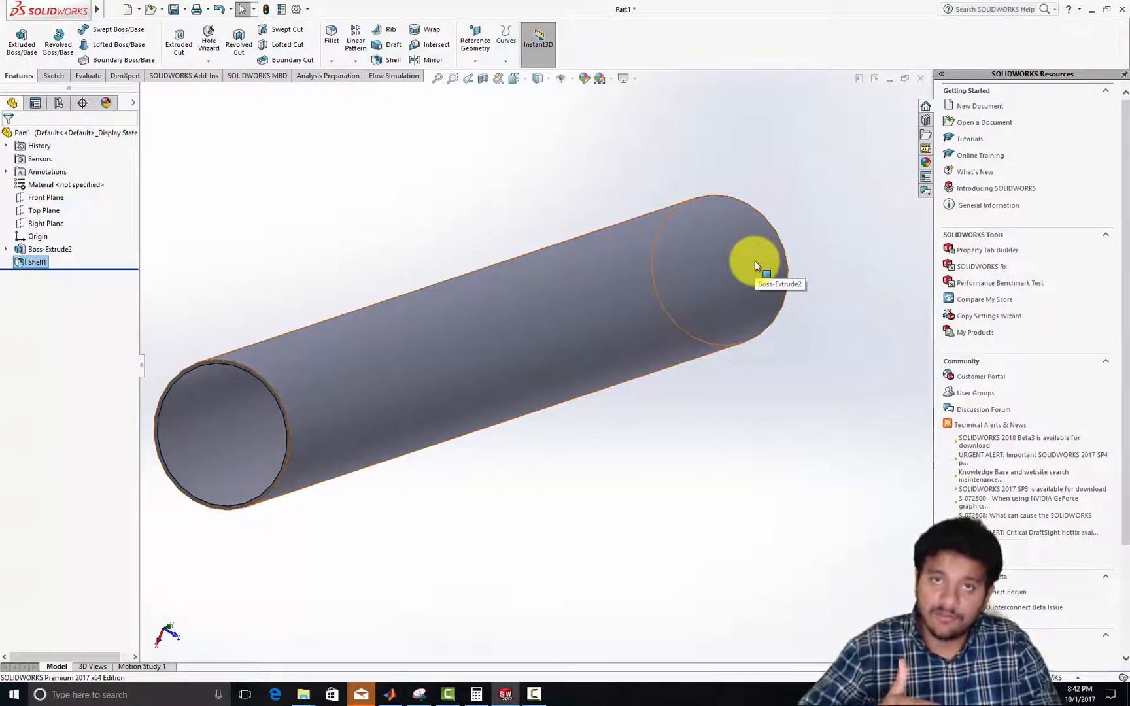
{"action": "middle_click_drag", "start_coordinate": [497, 468], "coordinate": [120, 394]}
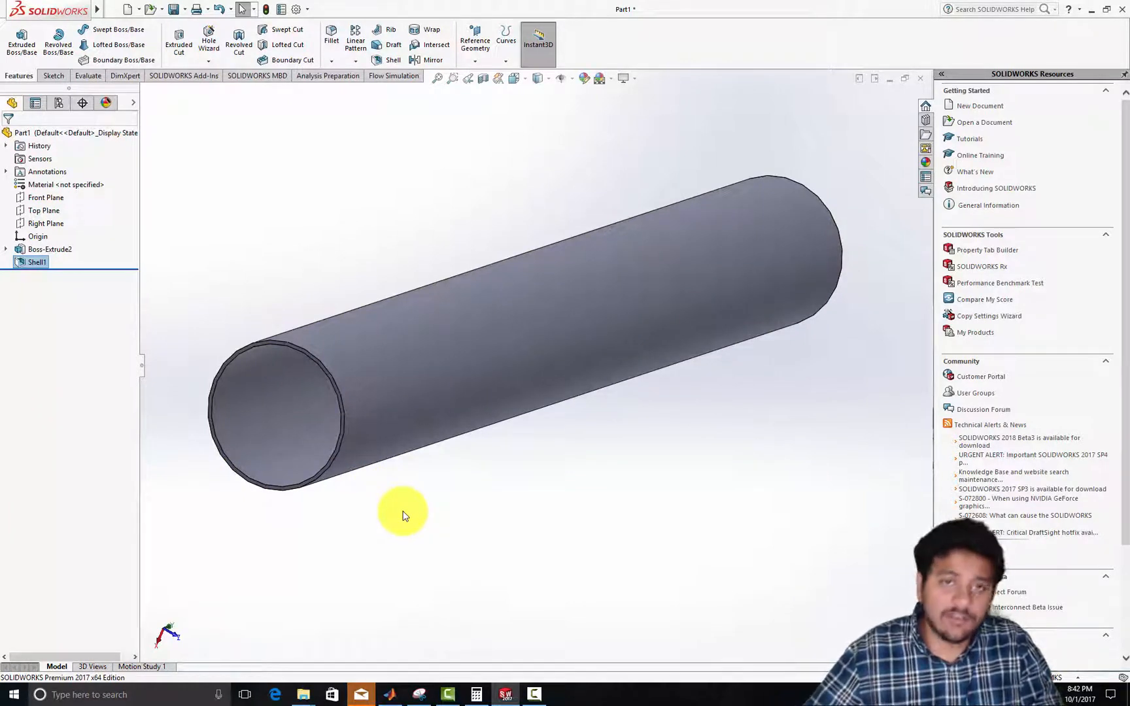
- Close both pipe openings with Flow Simulation lids on the annular end faces, keeping the automatic lid thickness
{"action": "left_click", "coordinate": [392, 77]}
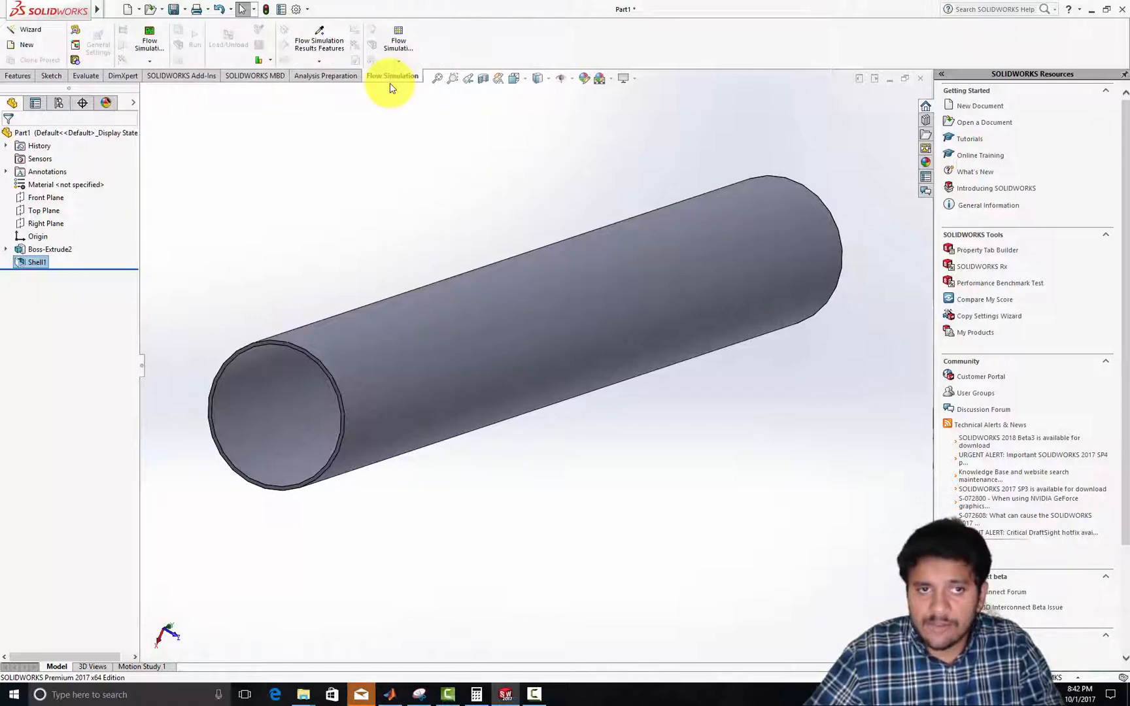
{"action": "left_click", "coordinate": [75, 61]}
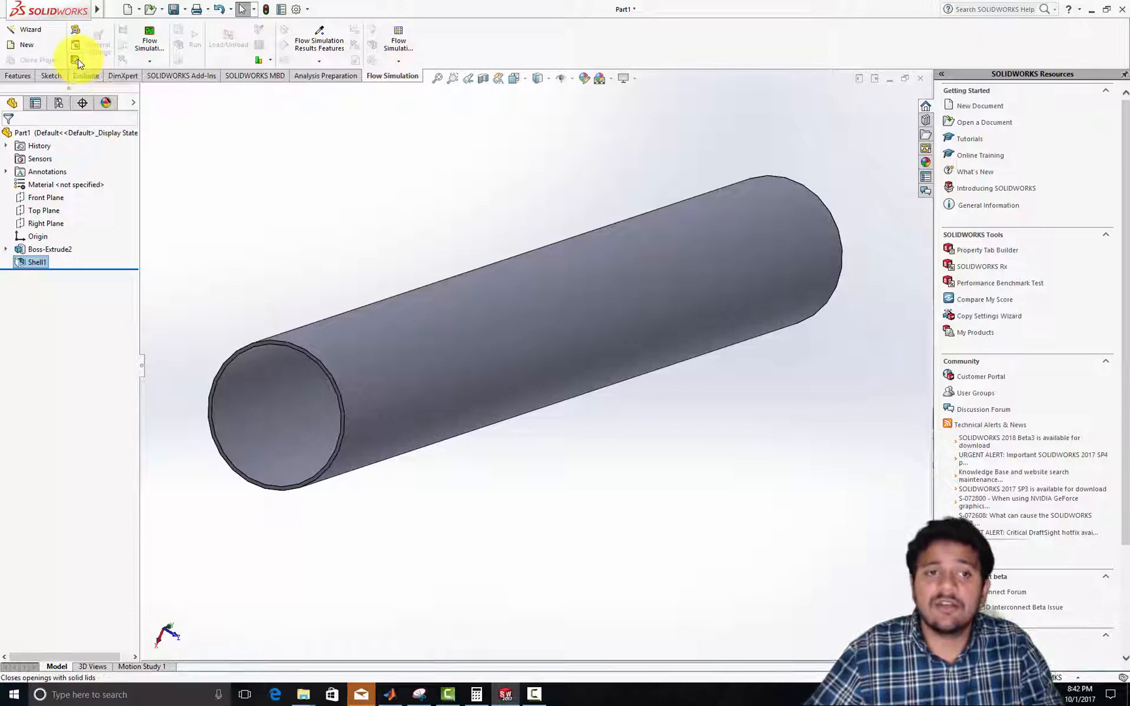
{"action": "scroll", "coordinate": [286, 347], "scroll_direction": "down", "scroll_amount": 3}
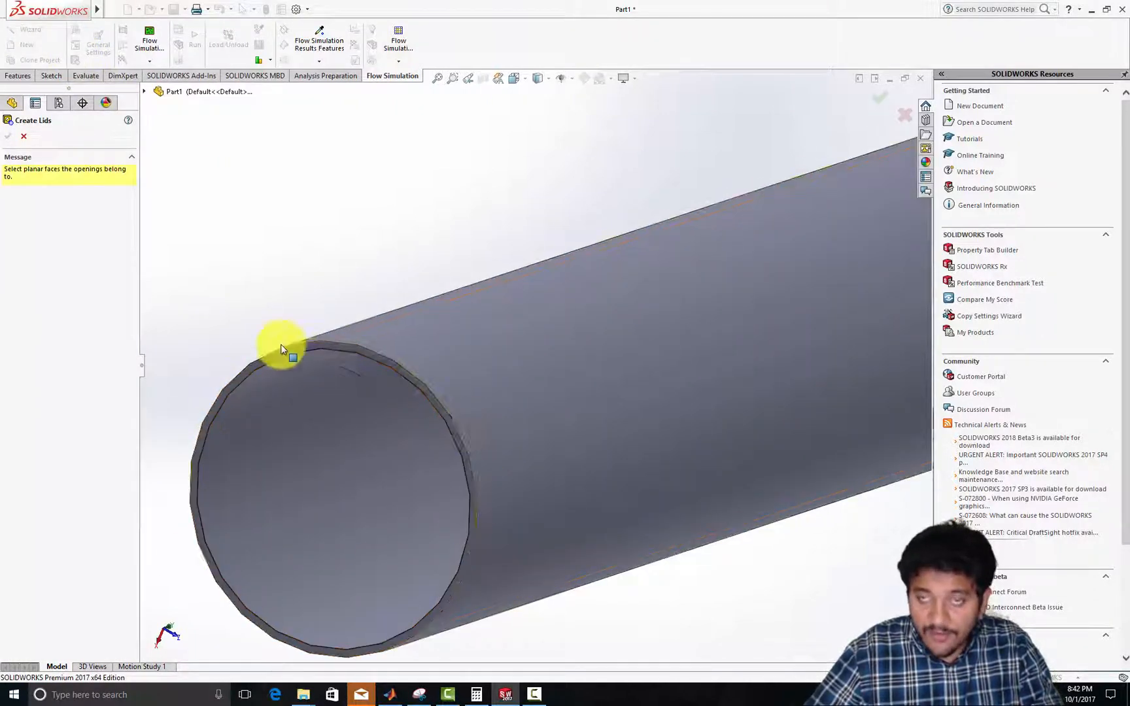
{"action": "left_click", "coordinate": [227, 392]}
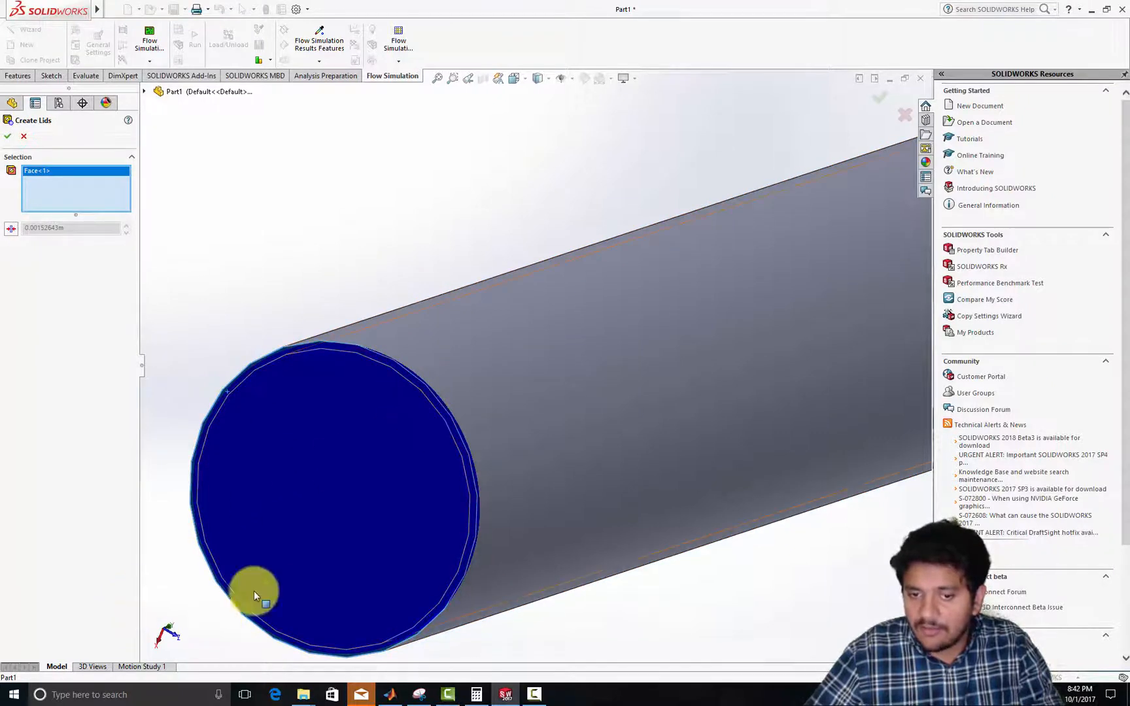
{"action": "scroll", "coordinate": [392, 595], "scroll_direction": "up", "scroll_amount": 5}
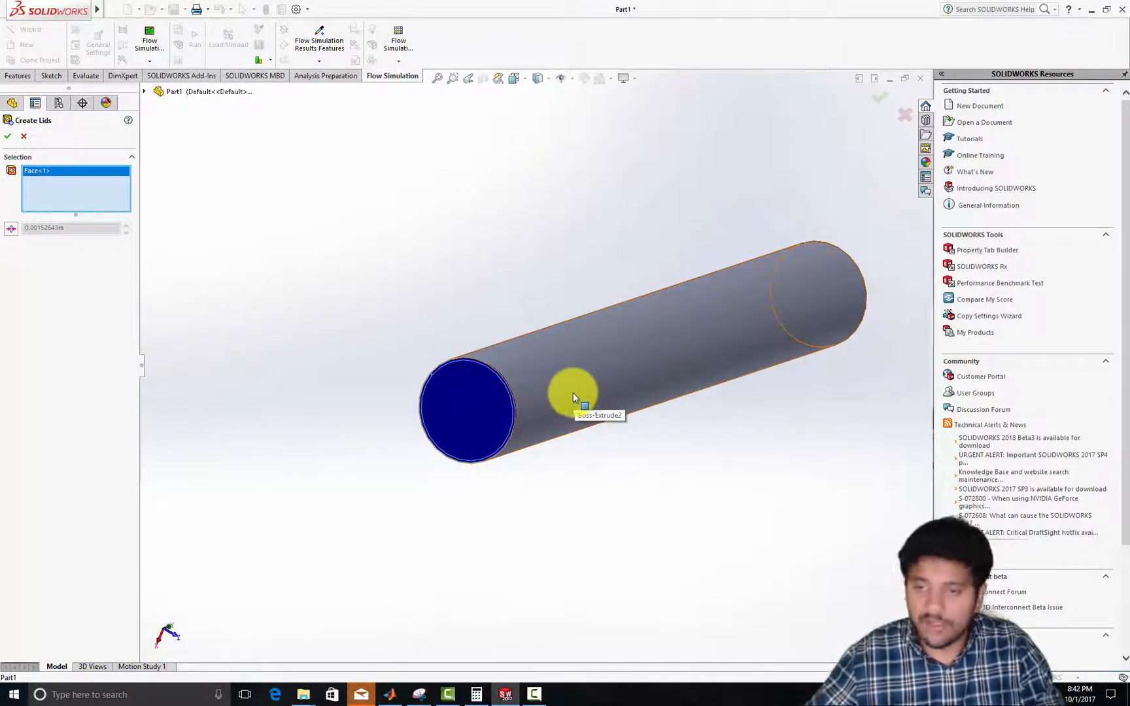
{"action": "middle_click_drag", "start_coordinate": [833, 429], "coordinate": [620, 540]}
{"action": "scroll", "coordinate": [789, 327], "scroll_direction": "up", "scroll_amount": 3}
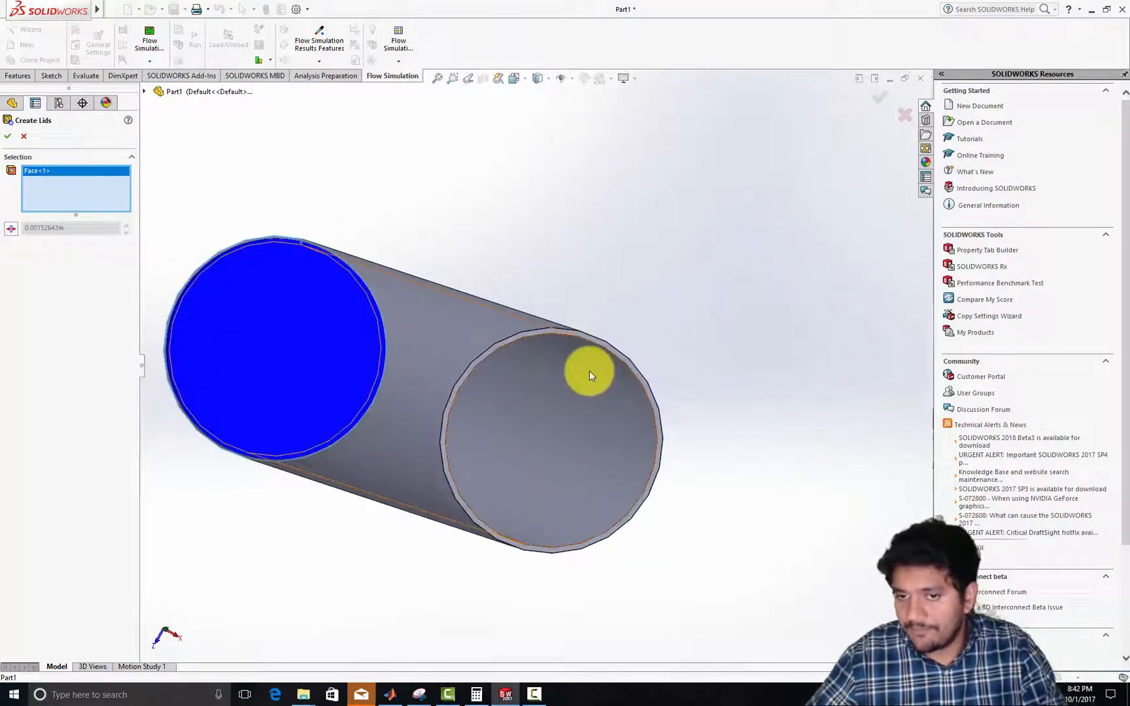
{"action": "left_click", "coordinate": [536, 332]}
{"action": "scroll", "coordinate": [540, 482], "scroll_direction": "up", "scroll_amount": 4}
{"action": "middle_click_drag", "start_coordinate": [506, 489], "coordinate": [696, 463]}
{"action": "left_click", "coordinate": [8, 137]}
{"action": "middle_click_drag", "start_coordinate": [400, 495], "coordinate": [314, 504]}
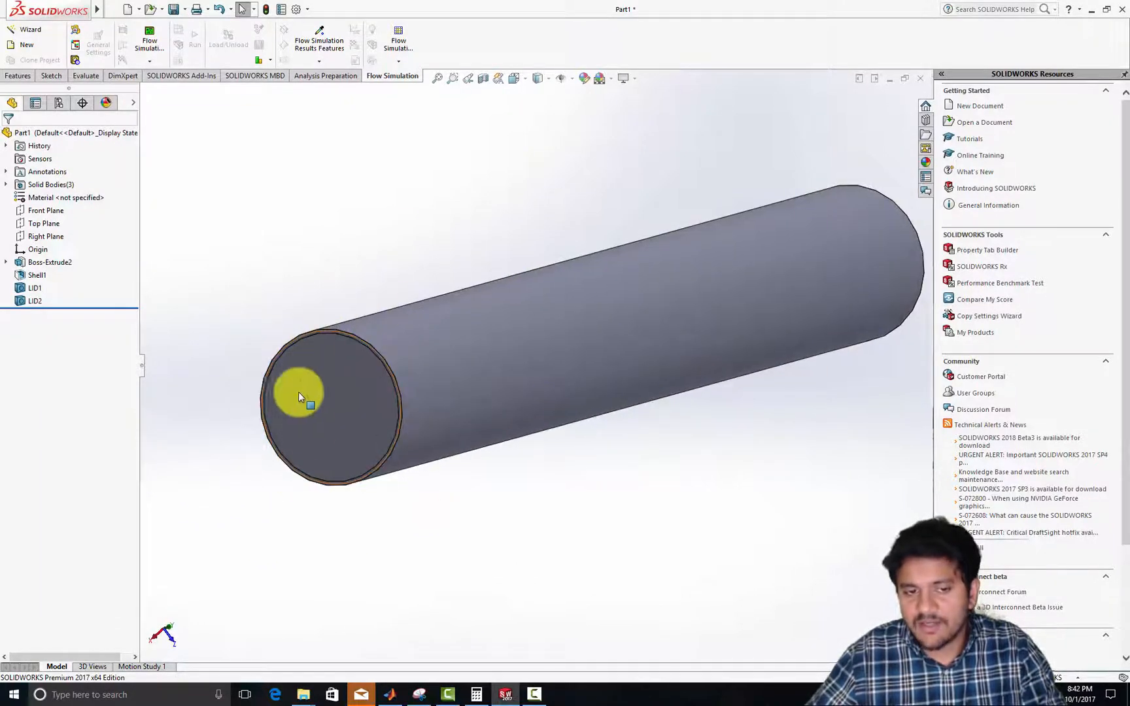
{"action": "middle_click_drag", "start_coordinate": [330, 249], "coordinate": [366, 262]}
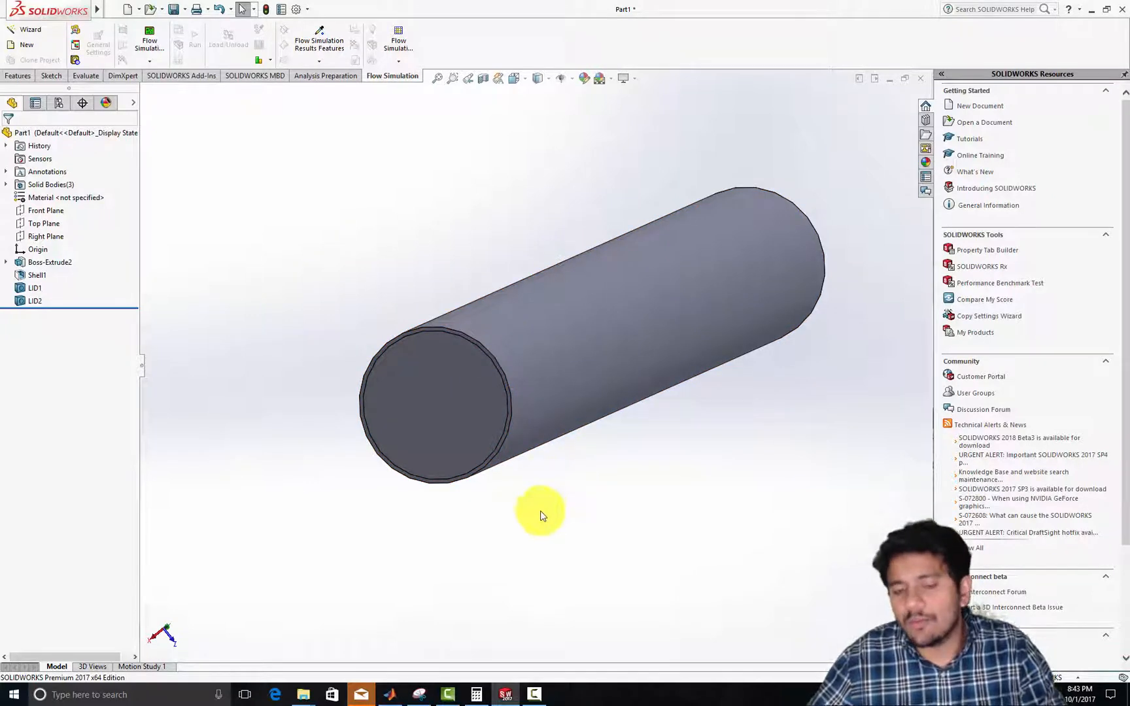
{"action": "middle_click_drag", "start_coordinate": [538, 512], "coordinate": [396, 512]}
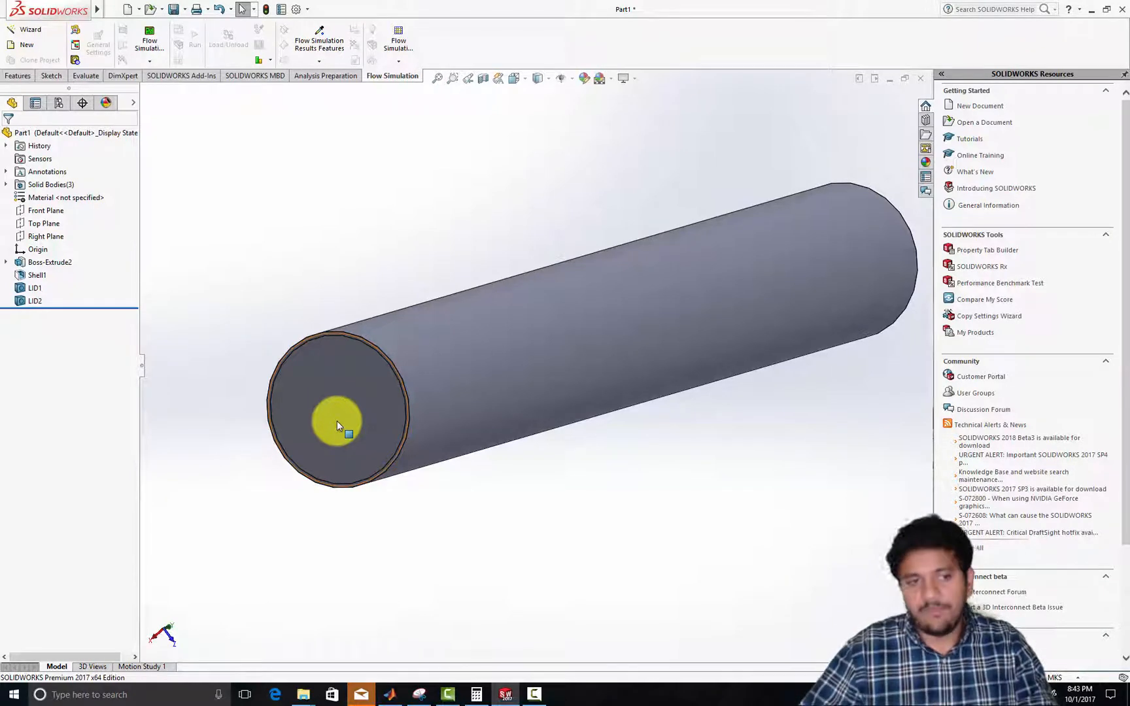
{"action": "scroll", "coordinate": [385, 449], "scroll_direction": "up", "scroll_amount": 3}
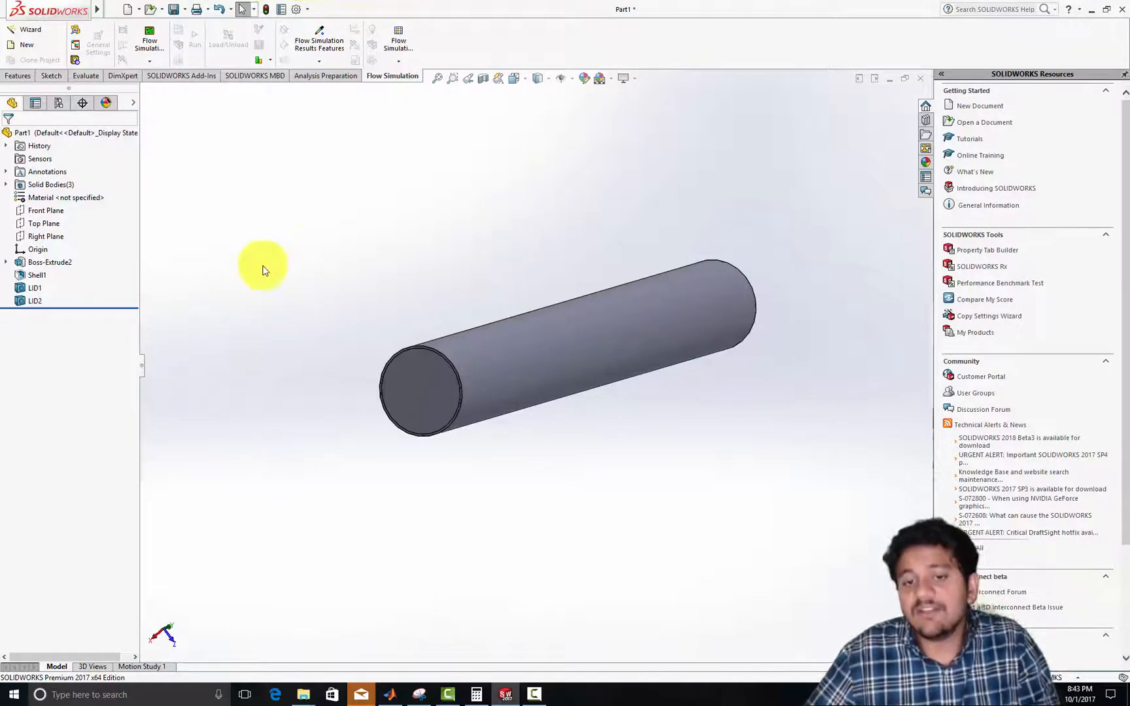
- Start the Flow Simulation project wizard and, for the required save, browse to the sw_cfd folder under EdXengine > Courses on drive D
{"action": "left_click", "coordinate": [23, 32]}
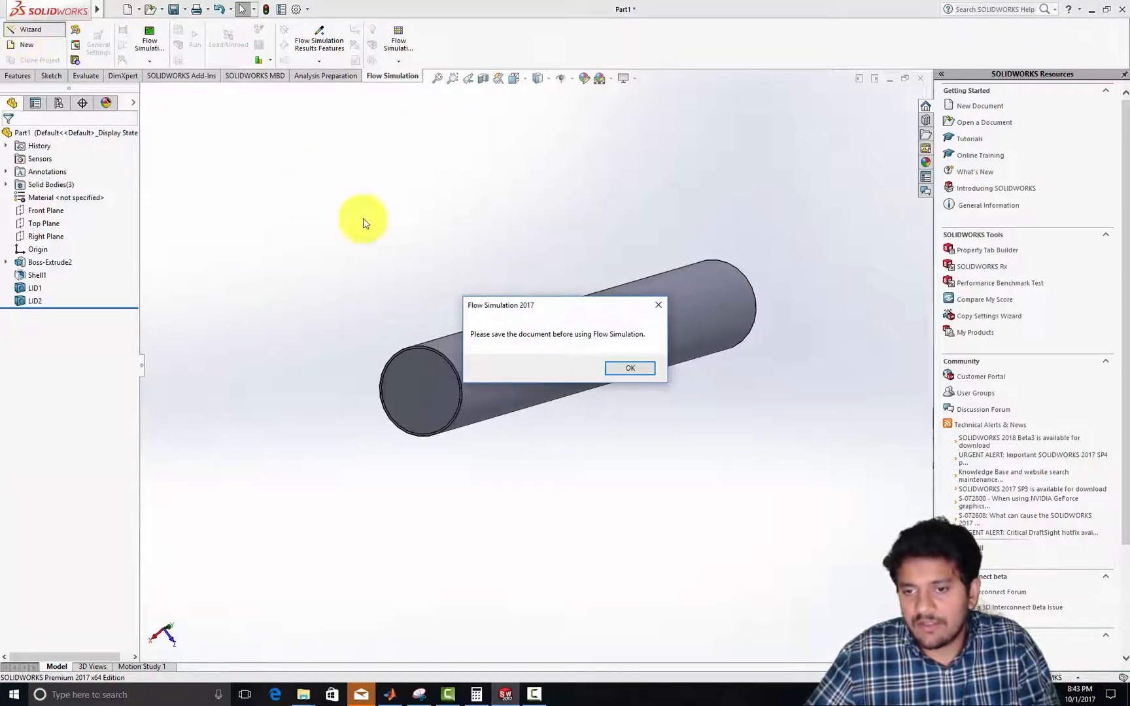
{"action": "left_click", "coordinate": [630, 369]}
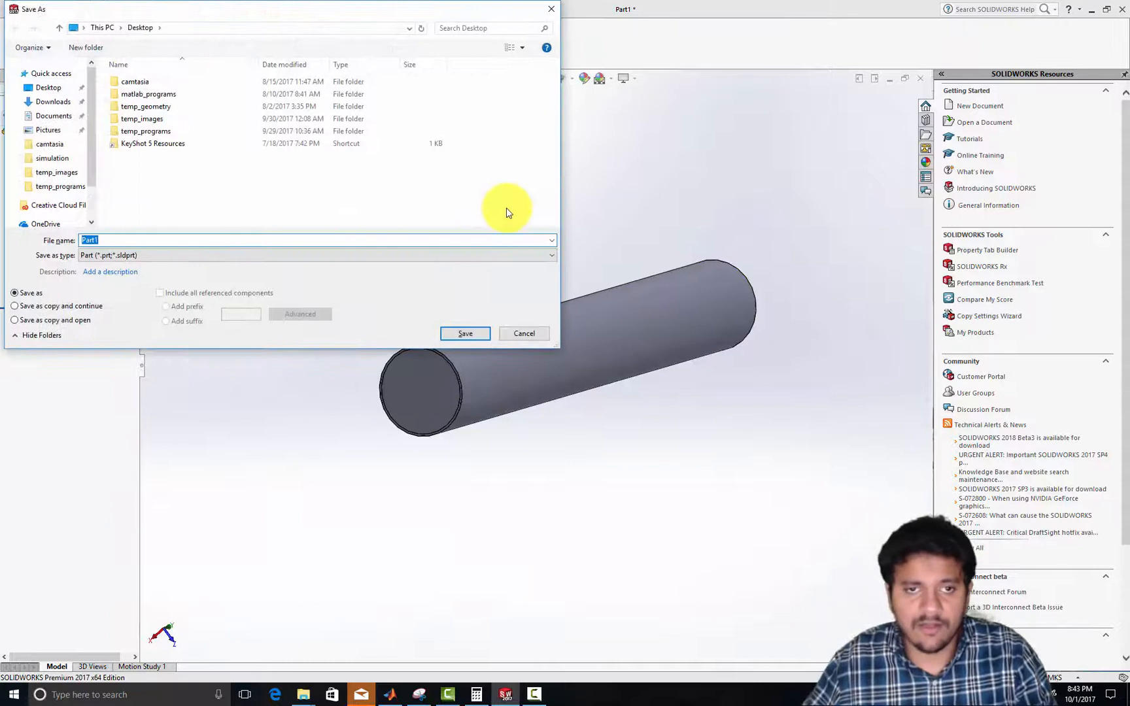
{"action": "left_click", "coordinate": [54, 117]}
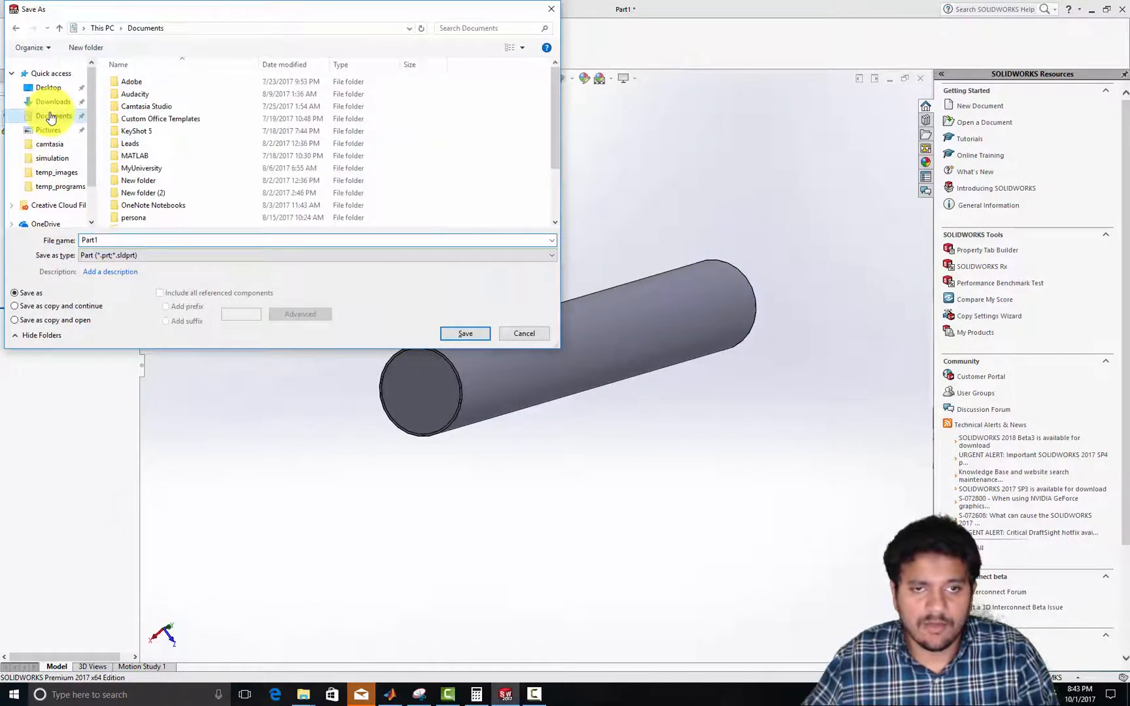
{"action": "scroll", "coordinate": [56, 197], "scroll_direction": "down", "scroll_amount": 1}
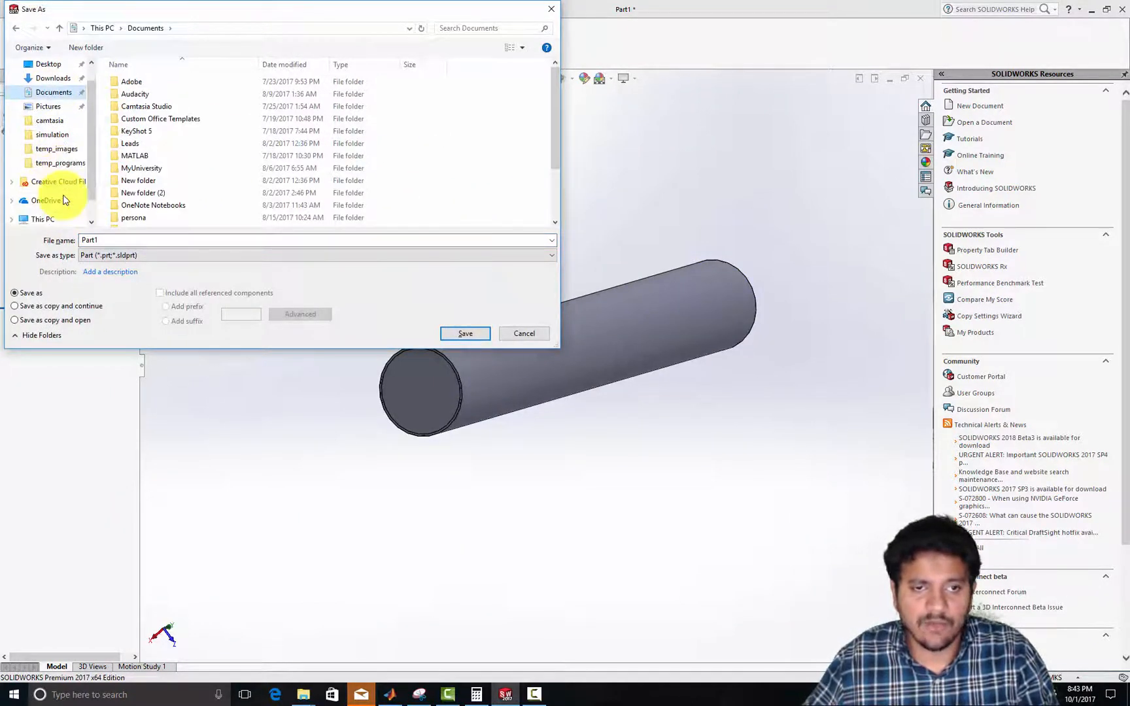
{"action": "scroll", "coordinate": [59, 206], "scroll_direction": "down", "scroll_amount": 2}
{"action": "left_click", "coordinate": [45, 205]}
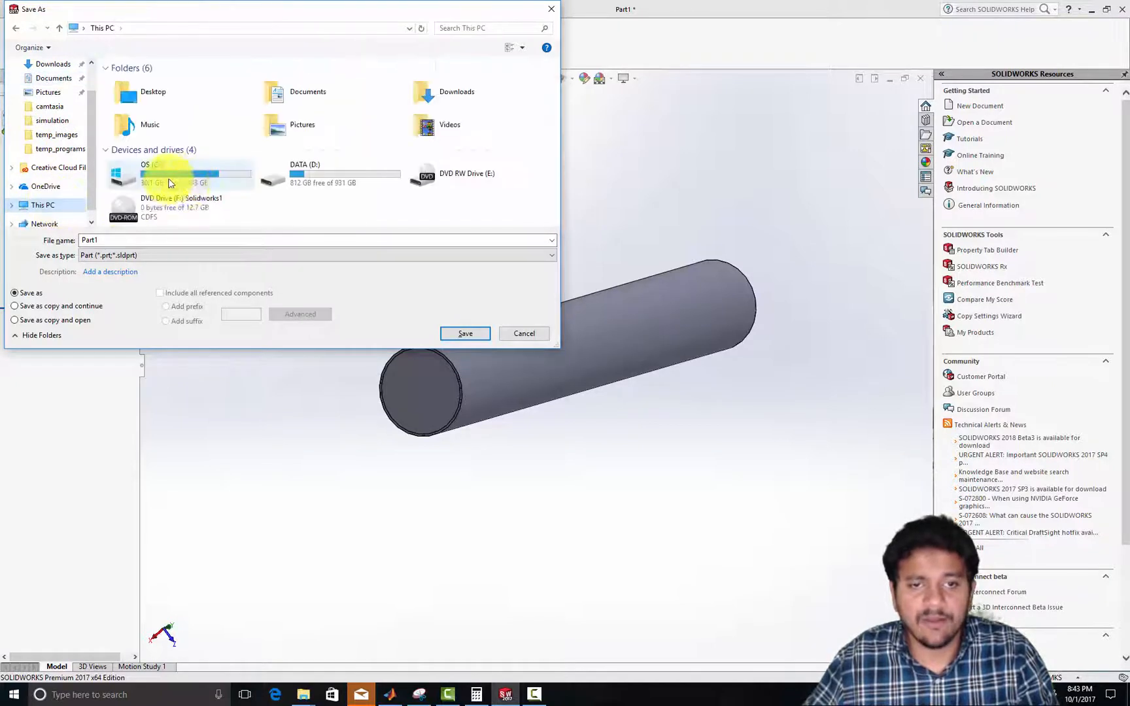
{"action": "double_click", "coordinate": [285, 169]}
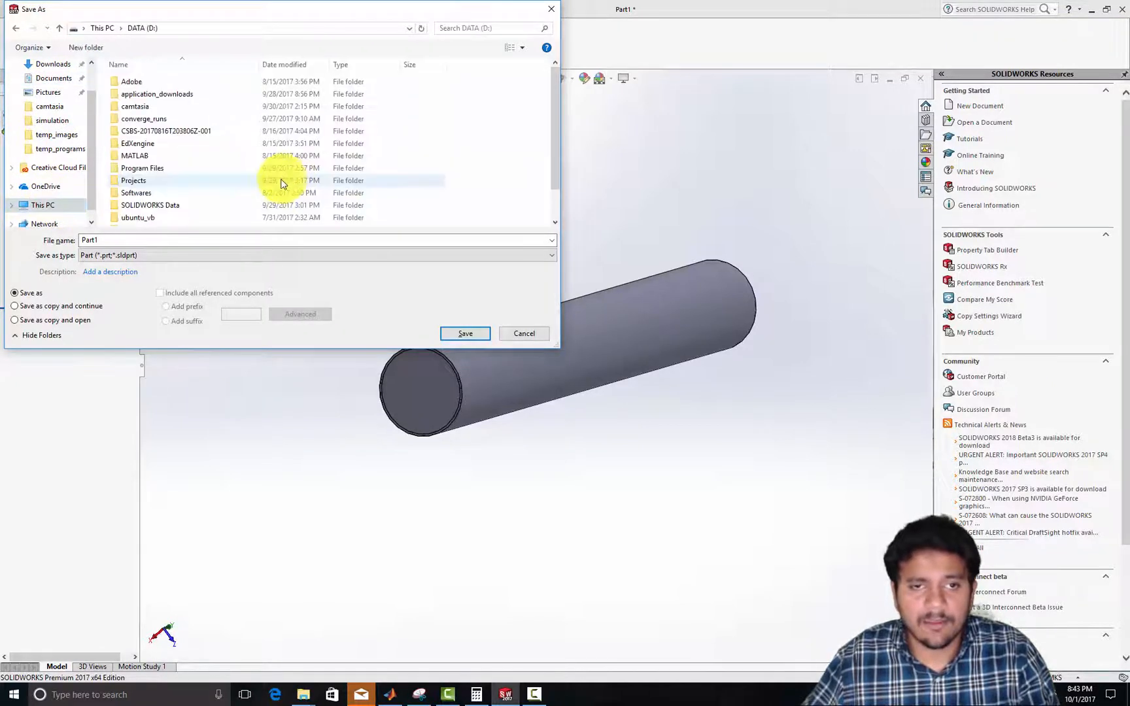
{"action": "double_click", "coordinate": [147, 143]}
{"action": "double_click", "coordinate": [148, 106]}
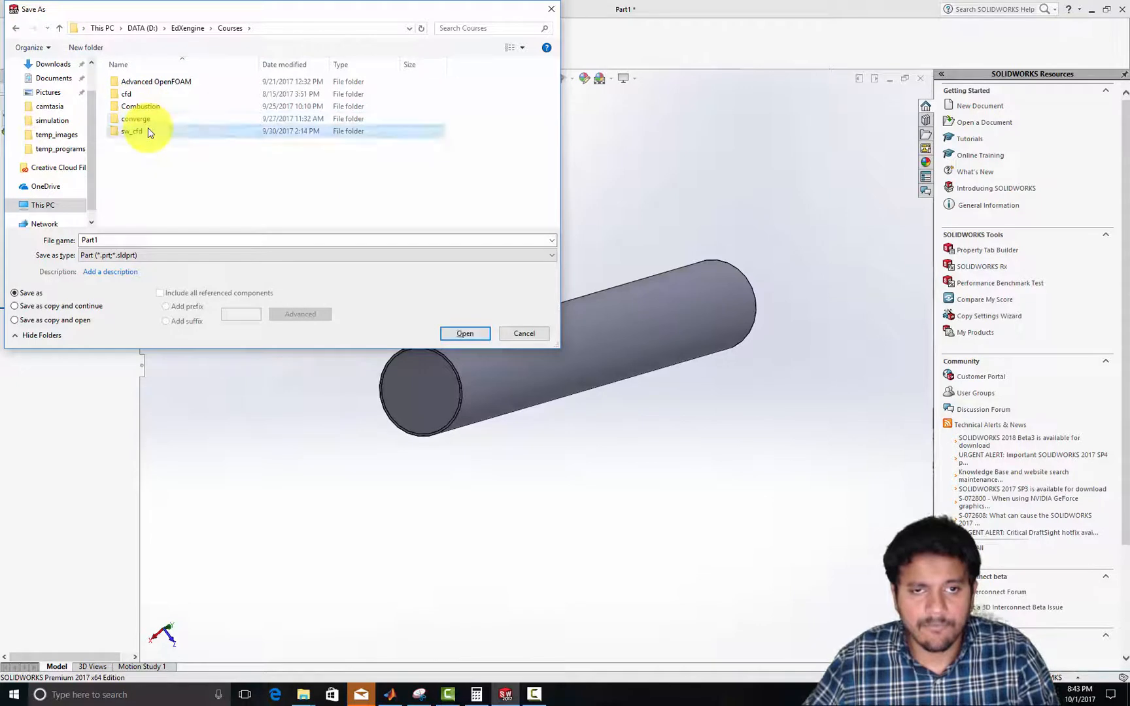
{"action": "double_click", "coordinate": [148, 127]}
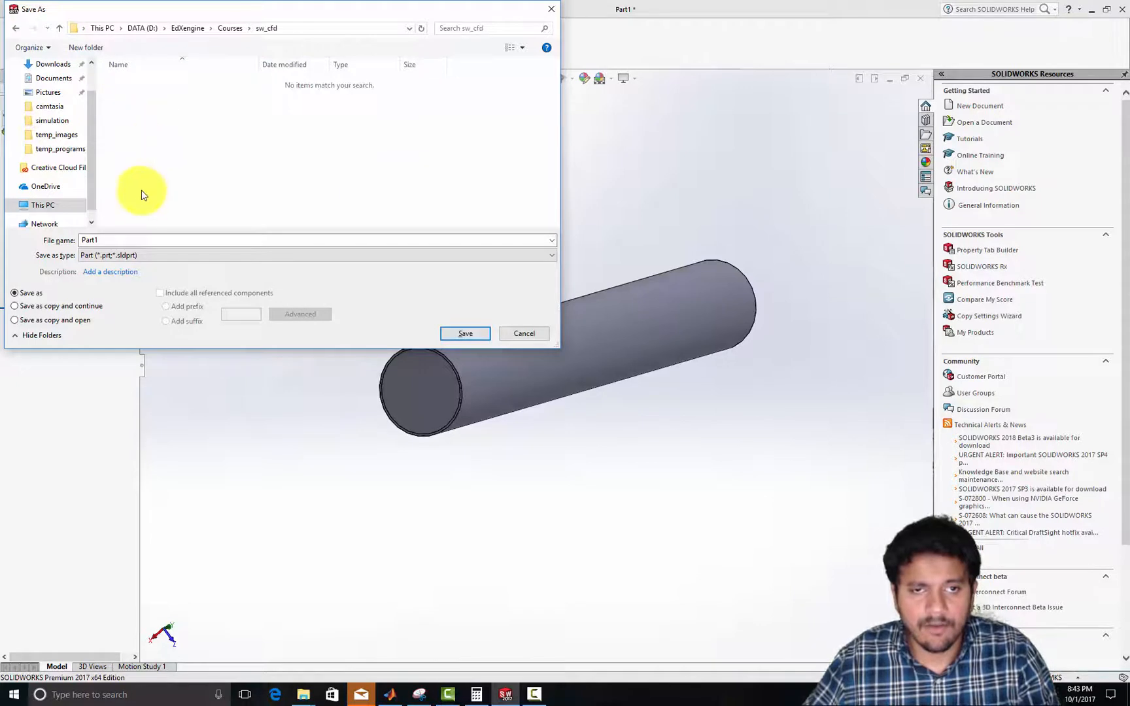
- Create a new folder named pipe_flow in sw_cfd and save the part in it as pipe
{"action": "left_click", "coordinate": [86, 51]}
{"action": "type", "text": "pipe"}
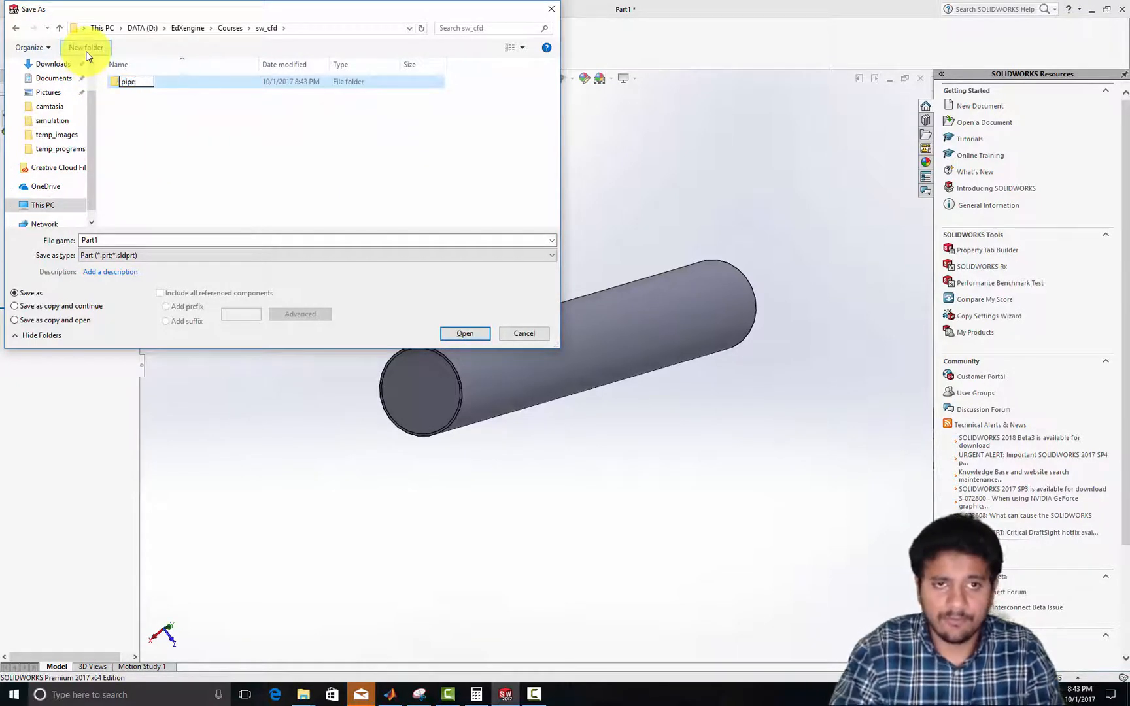
{"action": "type", "text": "_flow"}
{"action": "key", "text": "Return"}
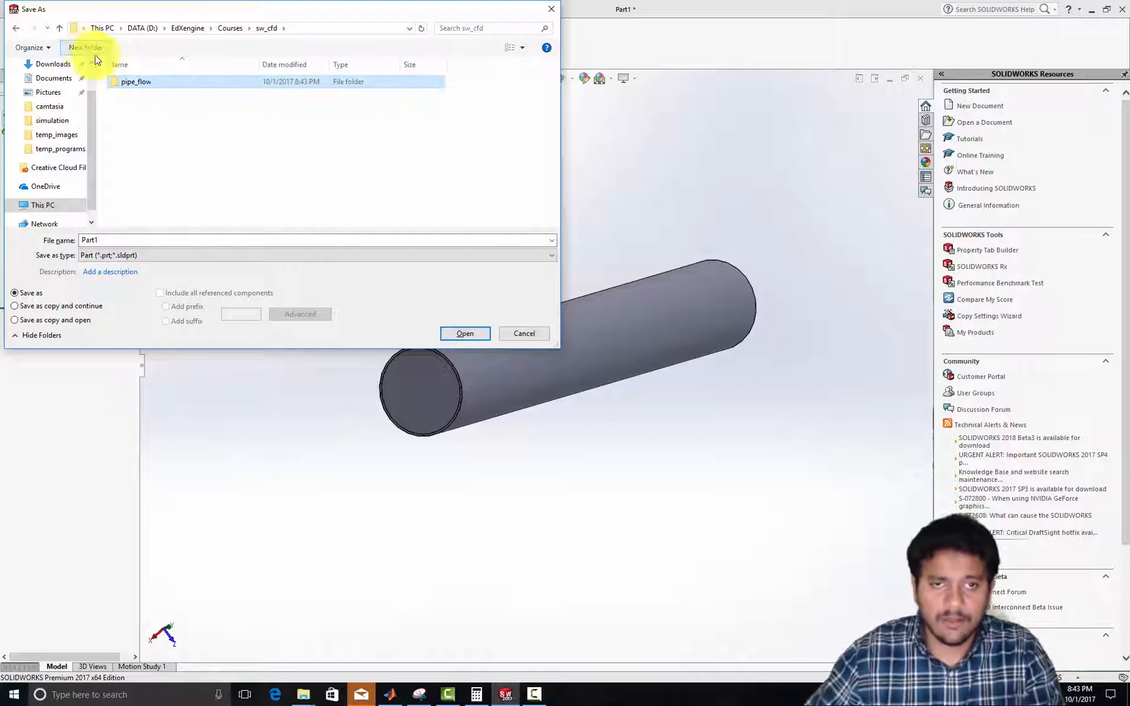
{"action": "double_click", "coordinate": [131, 81]}
{"action": "double_click", "coordinate": [190, 239]}
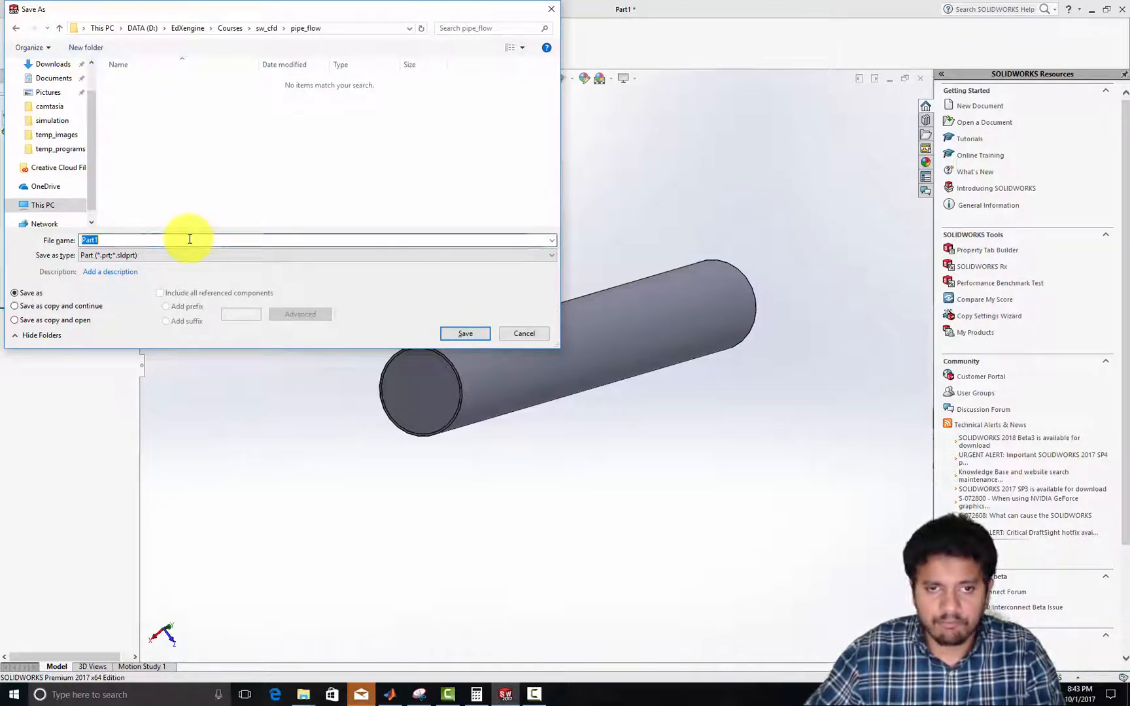
{"action": "type", "text": "pipe"}
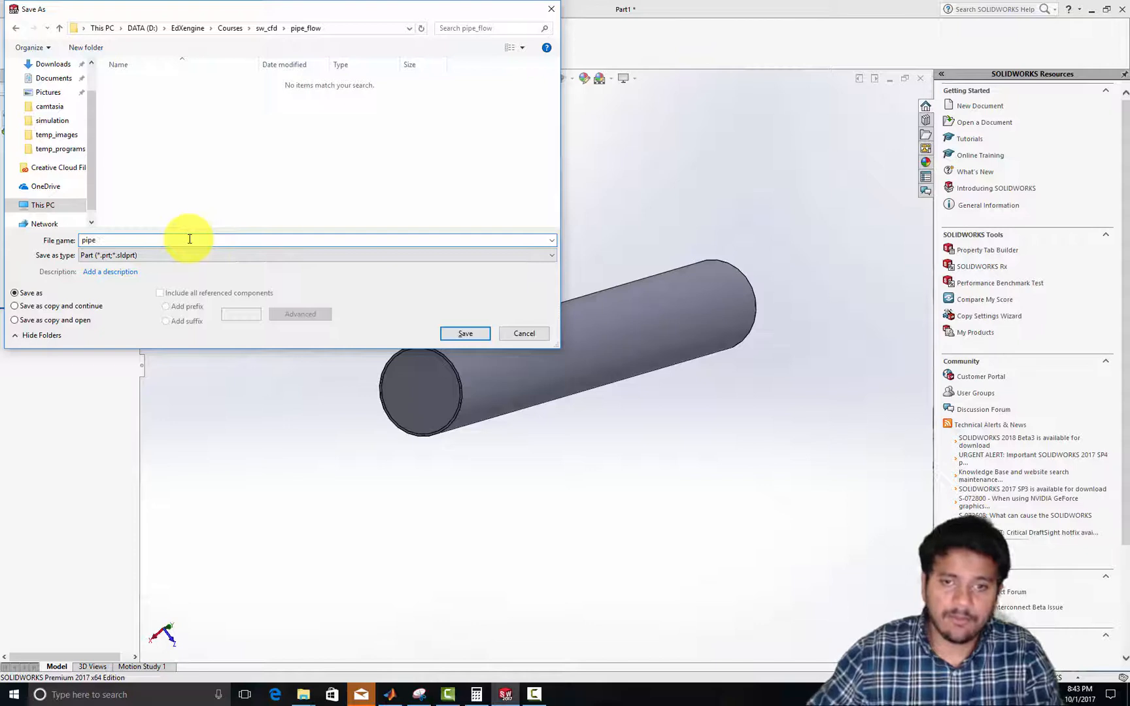
{"action": "left_click", "coordinate": [447, 332]}
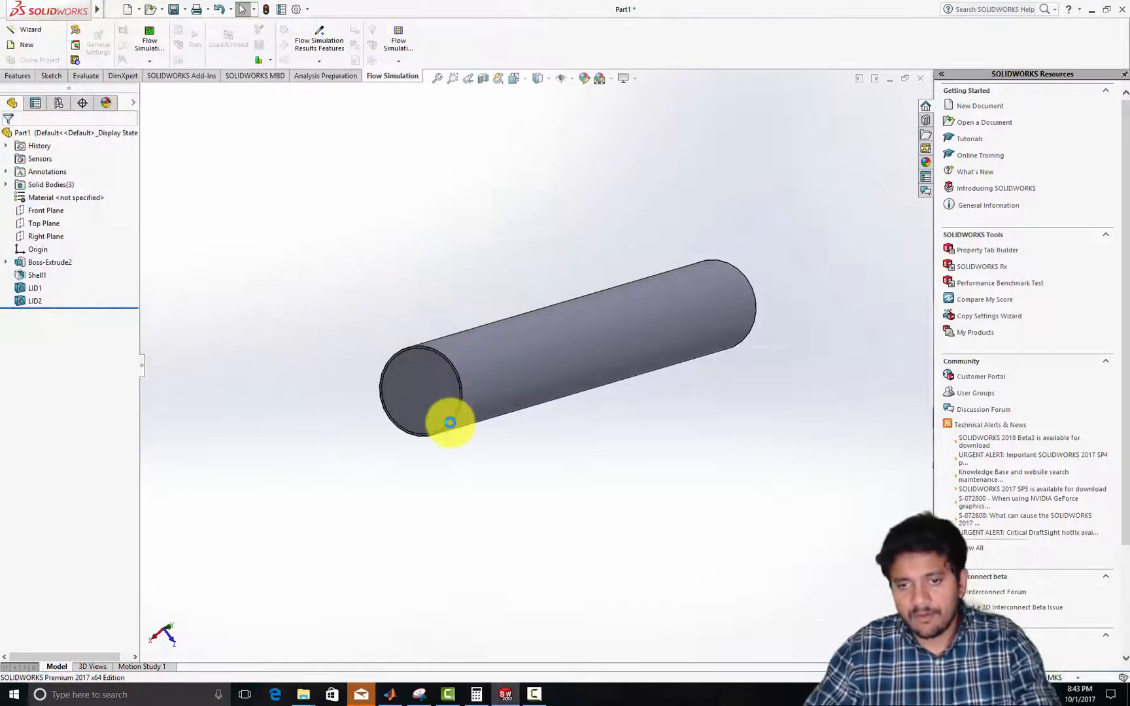
- Start the Flow Simulation project wizard and name the project Pipe flow, leaving the comments empty and using the current configuration
{"action": "left_click", "coordinate": [33, 31]}
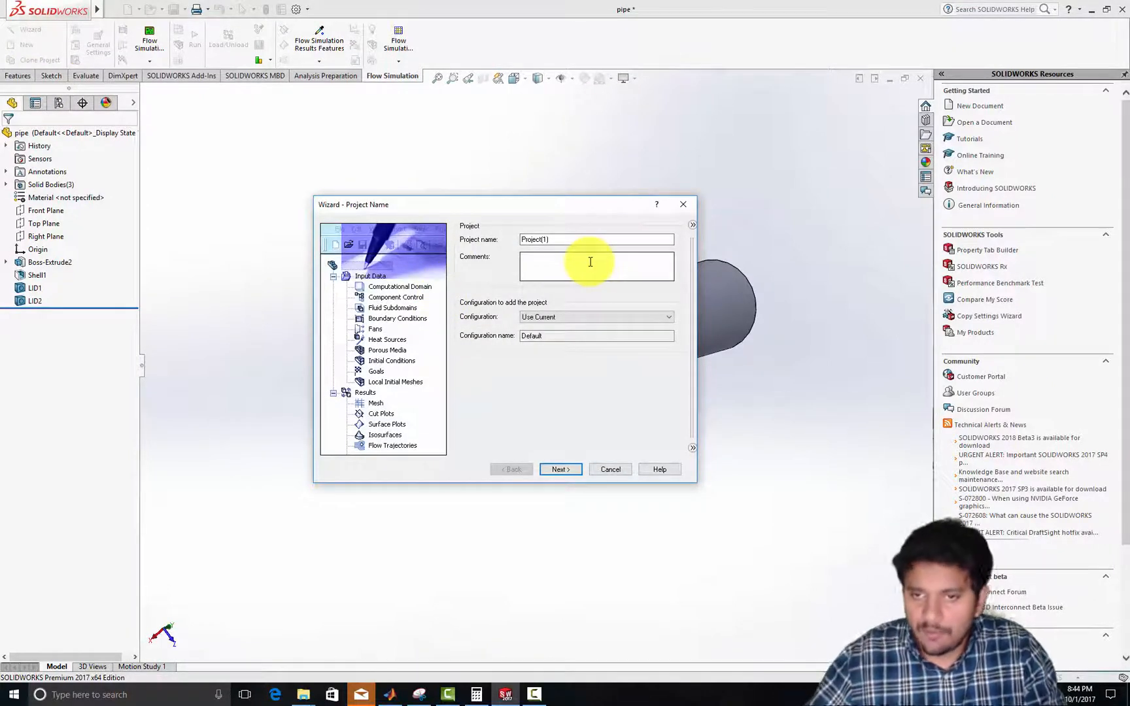
{"action": "double_click", "coordinate": [561, 239]}
{"action": "double_click", "coordinate": [560, 239]}
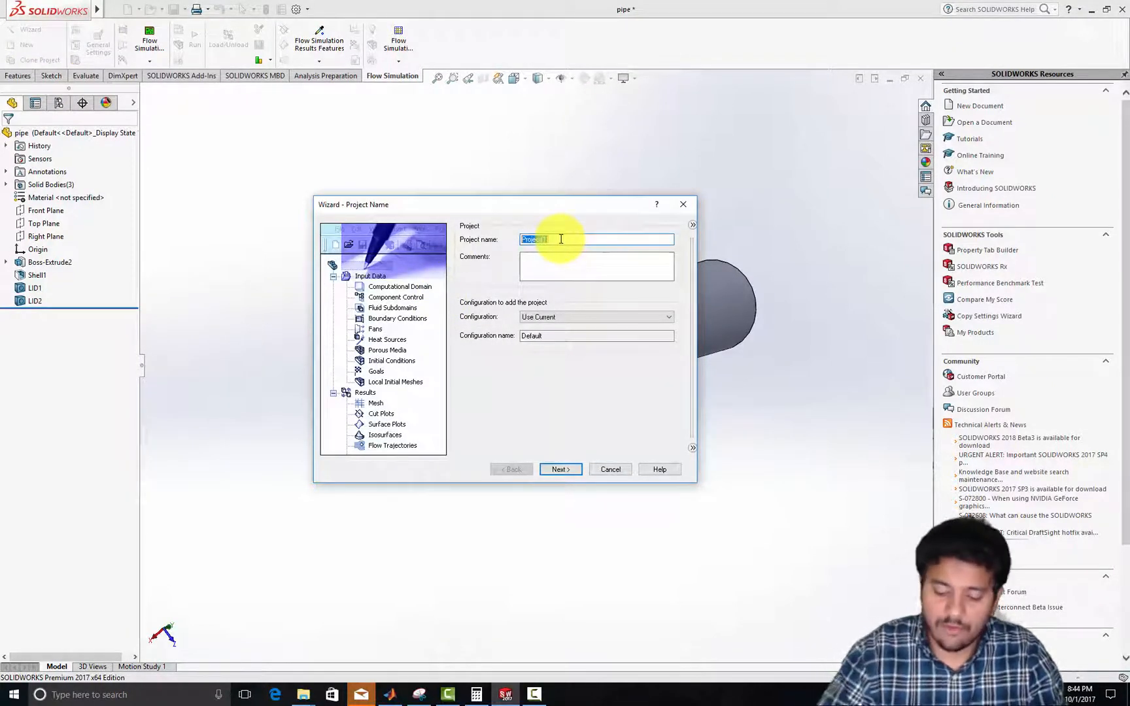
{"action": "type", "text": "Pipe flow"}
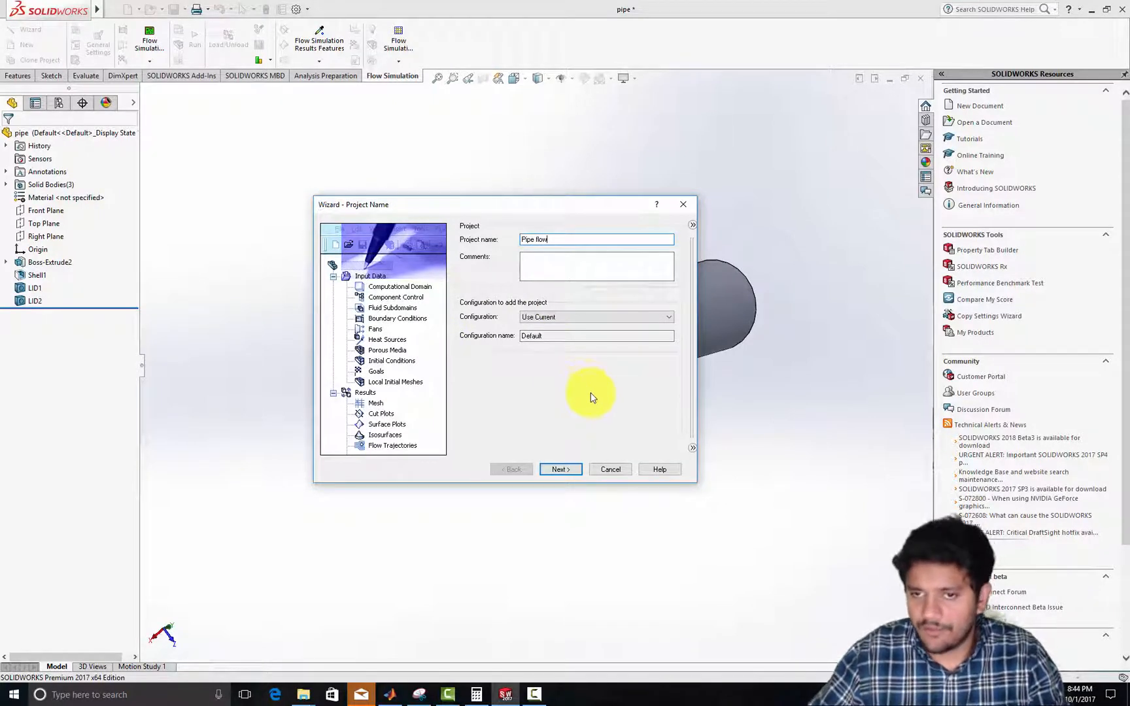
{"action": "left_click", "coordinate": [551, 272]}
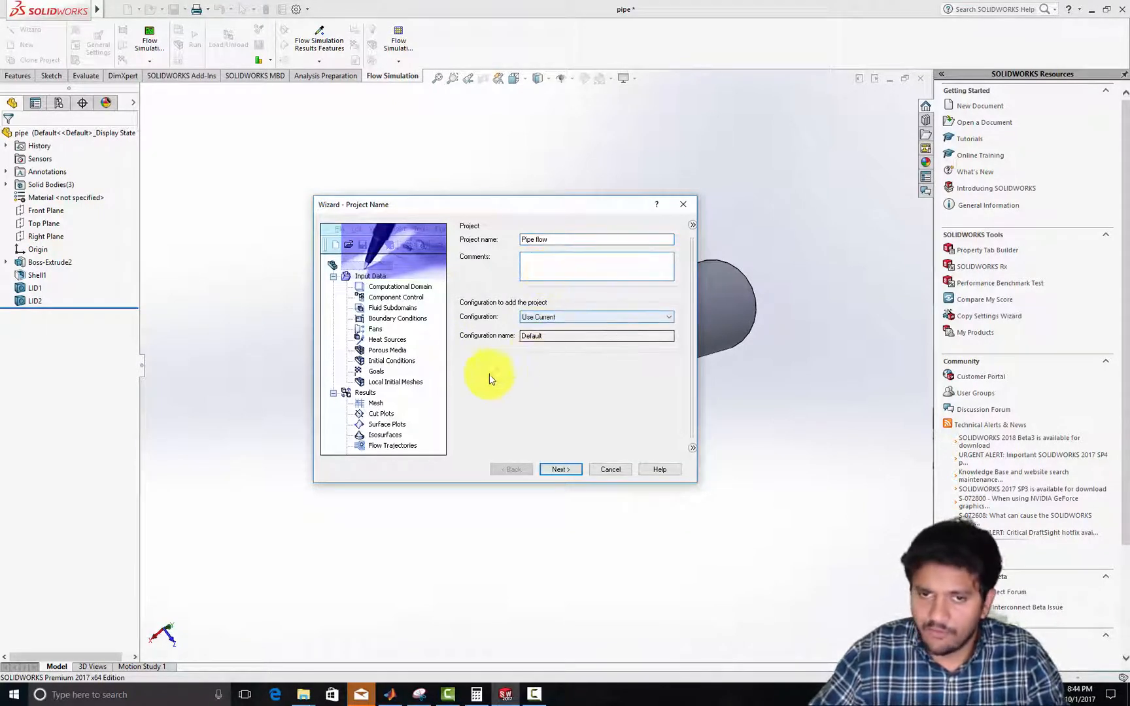
- Accept the SI (m-kg-s) unit system and an internal analysis excluding cavities without flow conditions, with no extra physical features
{"action": "left_click", "coordinate": [552, 469]}
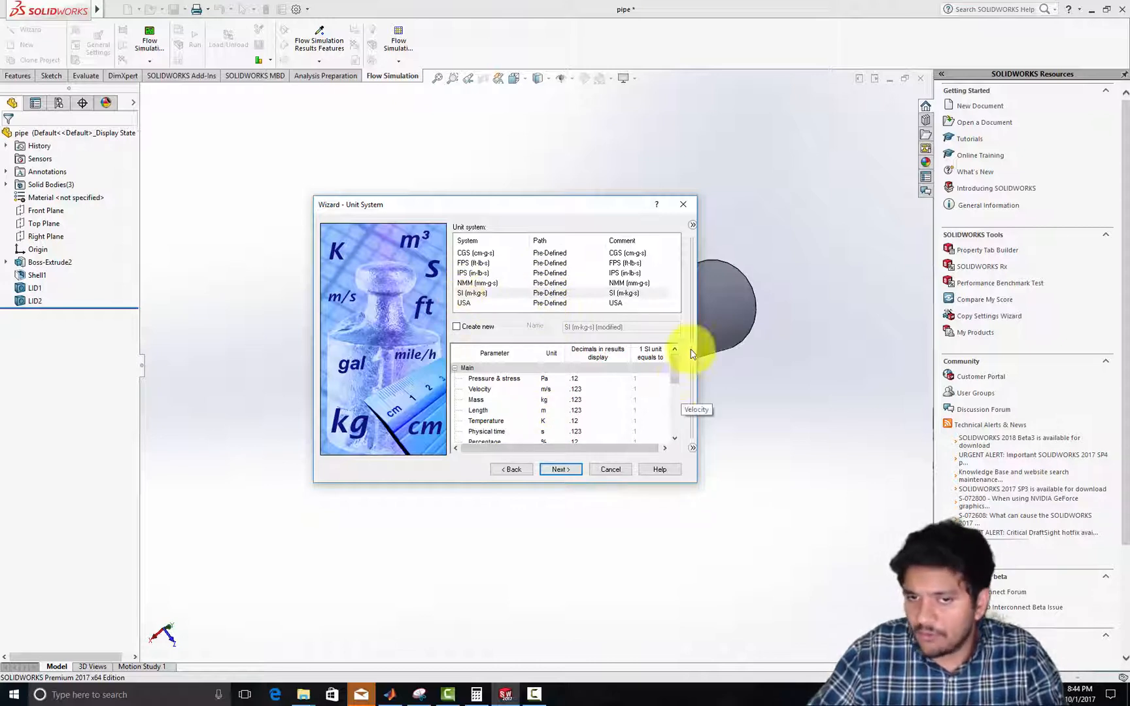
{"action": "left_click", "coordinate": [555, 469]}
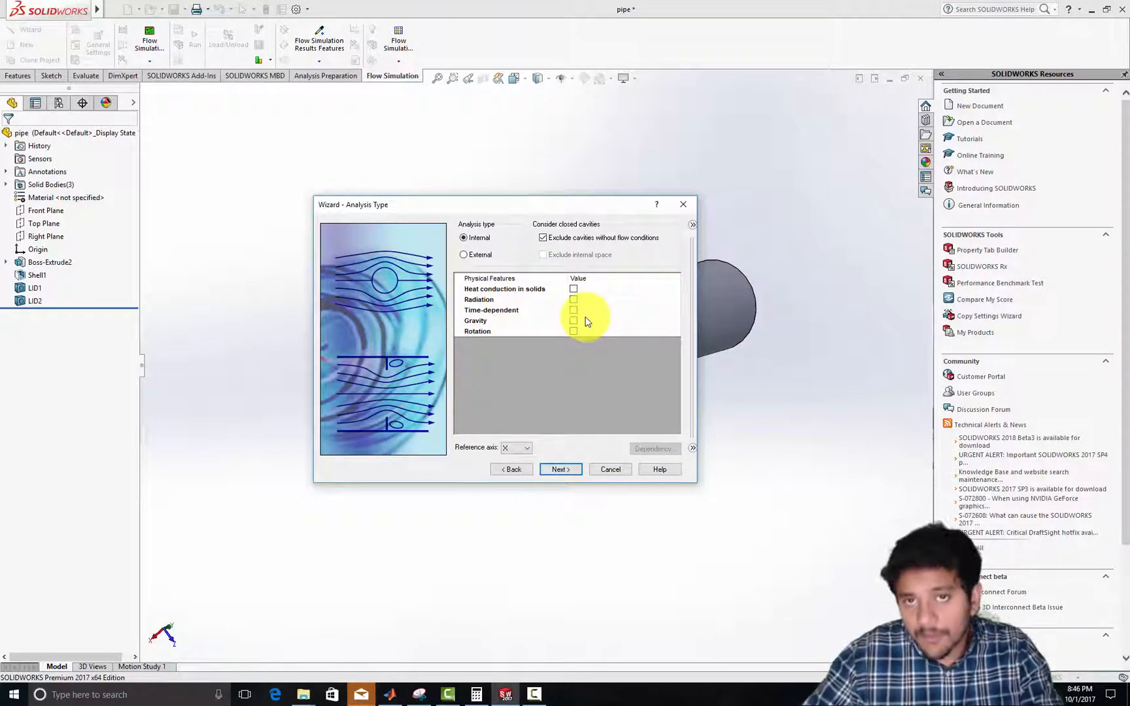
{"action": "left_click", "coordinate": [558, 469]}
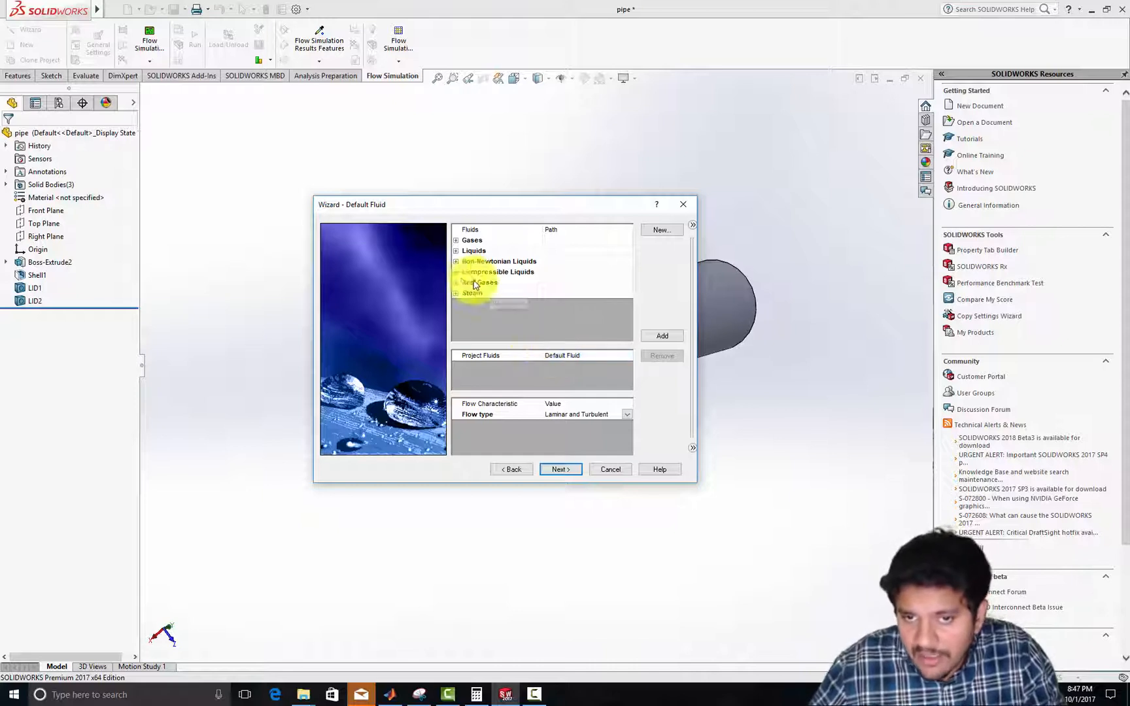
- Add Air from the predefined gases as the project's default fluid and keep the flow type Laminar and Turbulent
{"action": "left_click", "coordinate": [455, 240]}
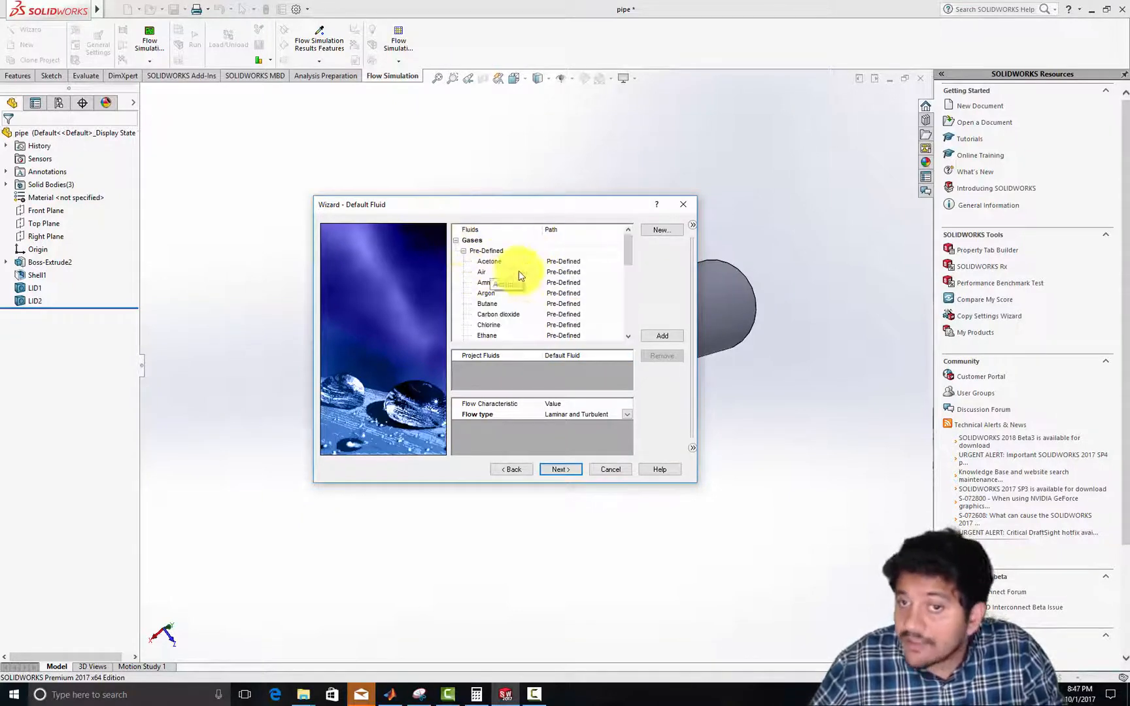
{"action": "left_click", "coordinate": [485, 273]}
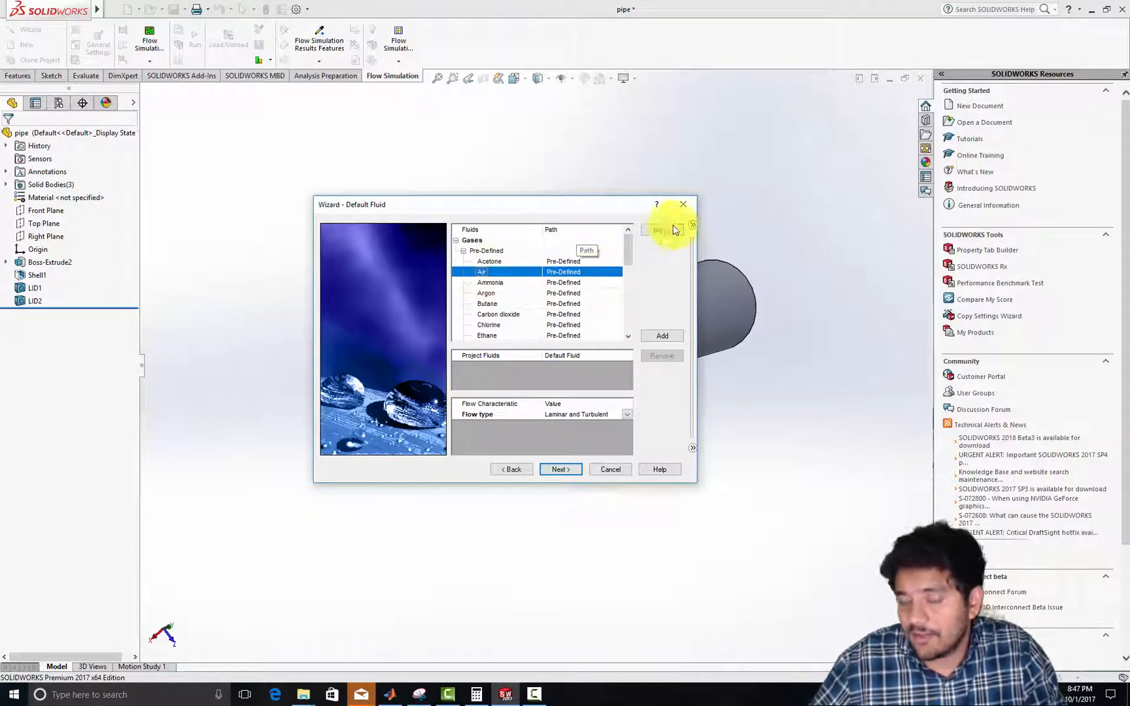
{"action": "left_click", "coordinate": [659, 336]}
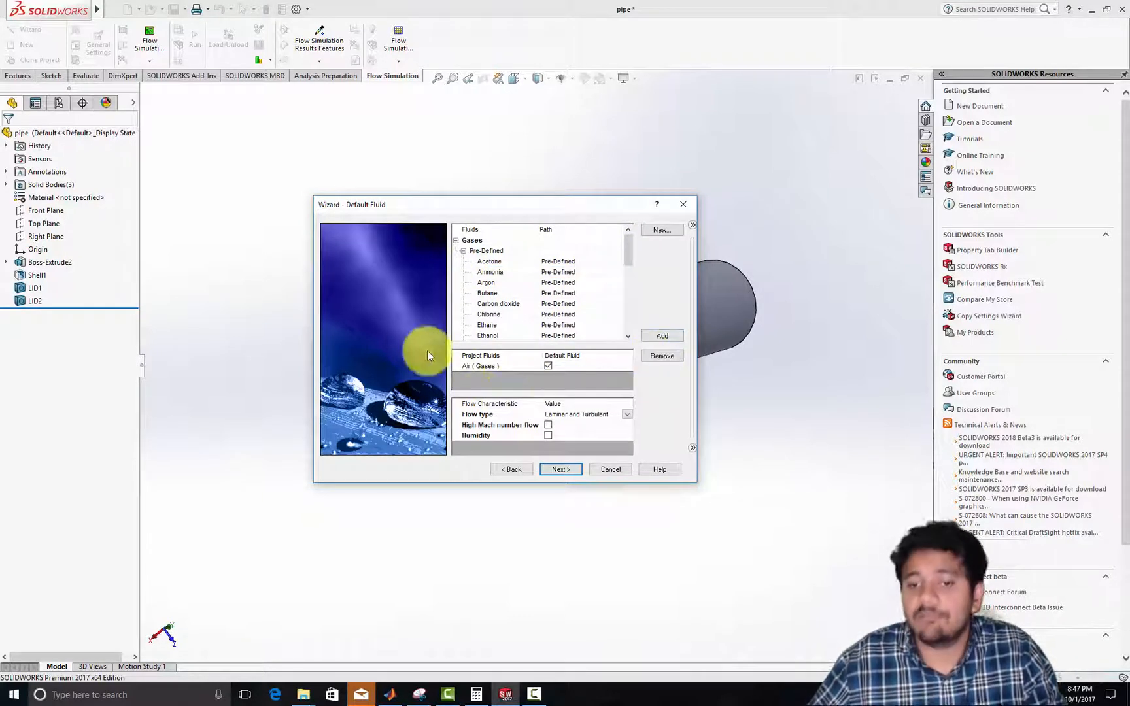
{"action": "left_click", "coordinate": [626, 418]}
{"action": "left_click", "coordinate": [627, 415]}
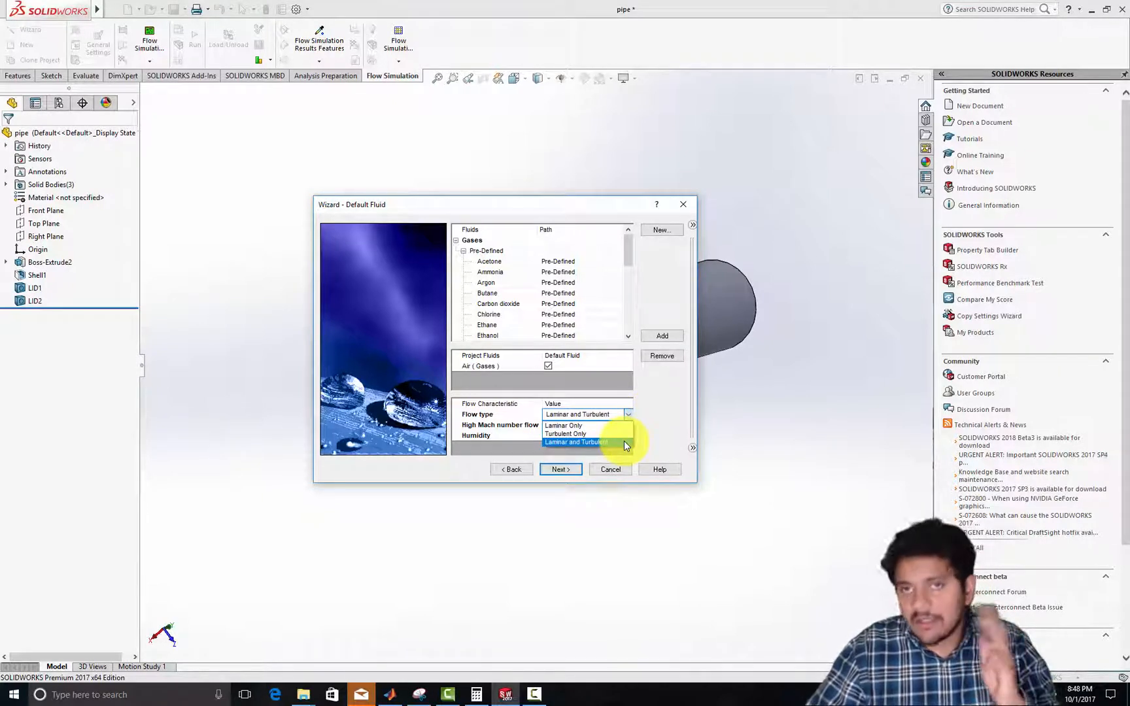
{"action": "left_click", "coordinate": [668, 409]}
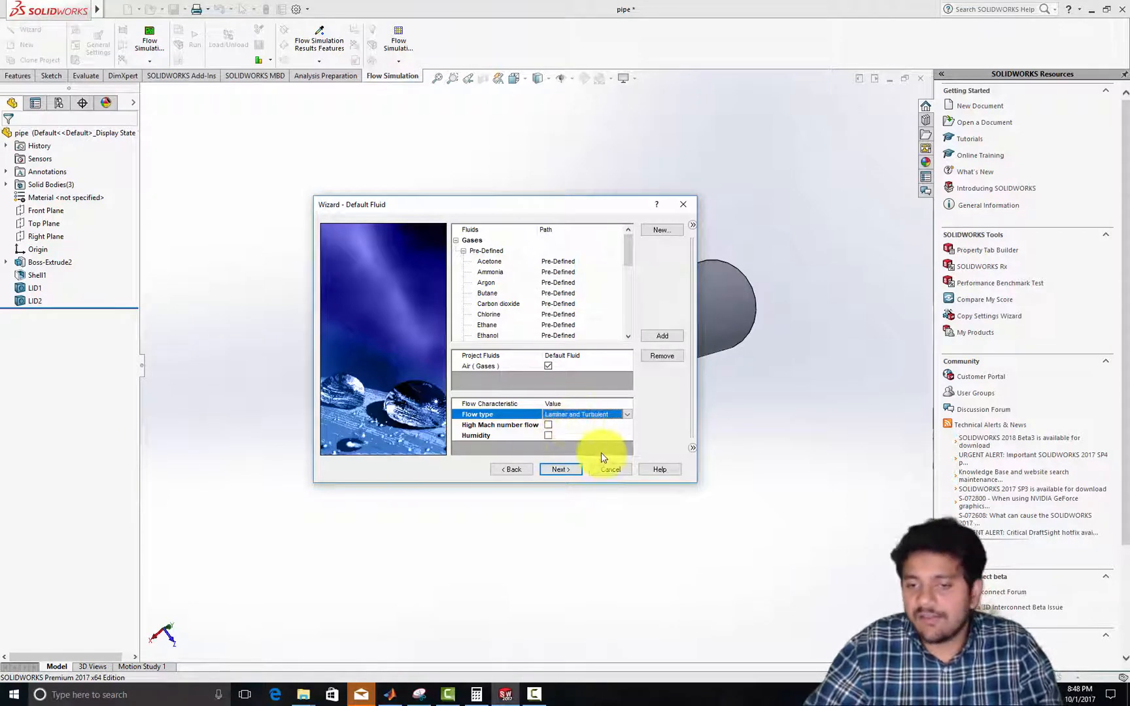
{"action": "left_click", "coordinate": [561, 469]}
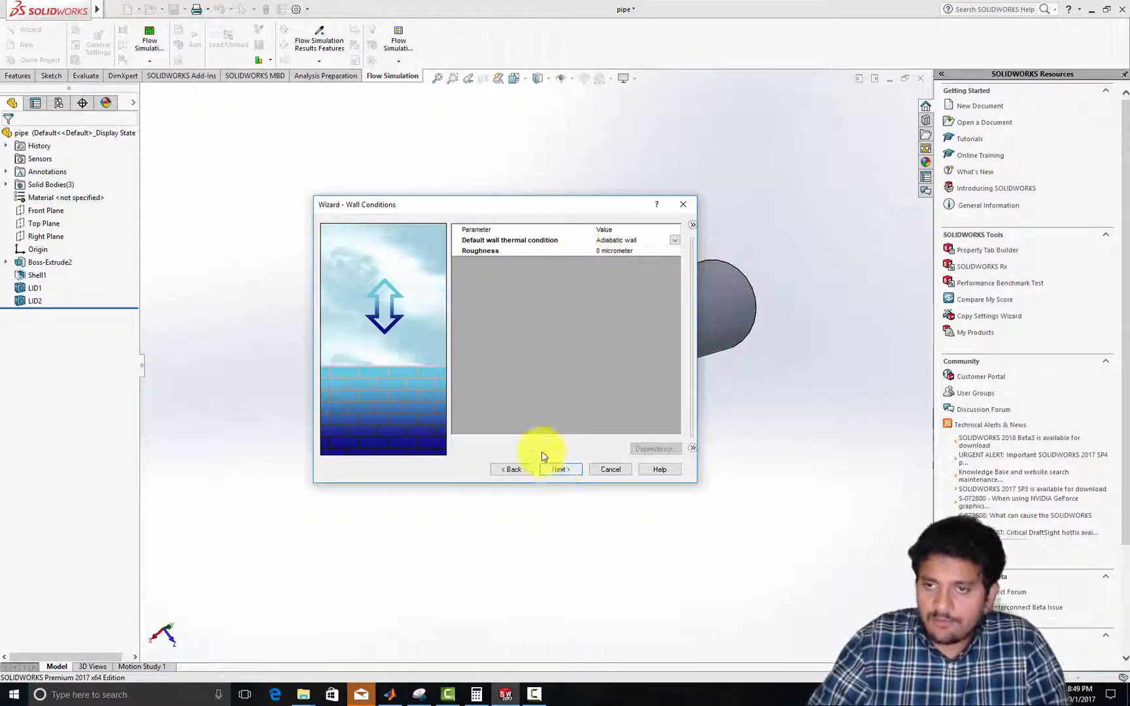
- Accept the adiabatic, zero-roughness wall and the default initial conditions, review the turbulence parameters, and finish the project setup
{"action": "left_click", "coordinate": [561, 469]}
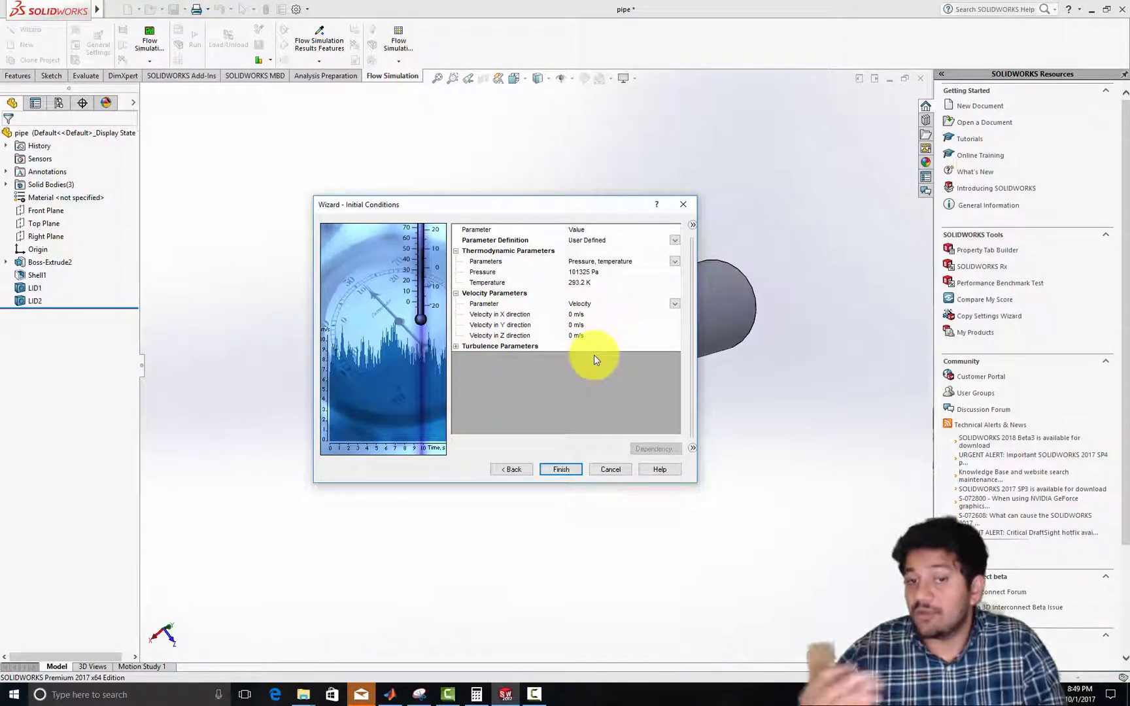
{"action": "left_click", "coordinate": [456, 347]}
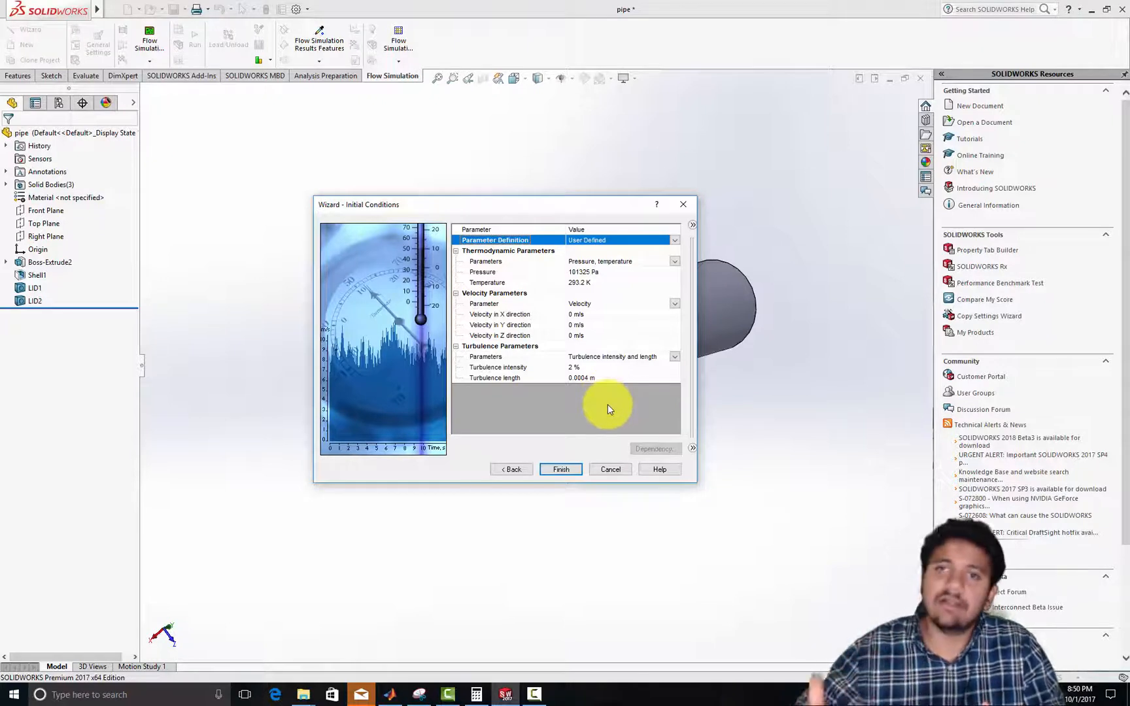
{"action": "left_click", "coordinate": [561, 469]}
- Inspect the computational domain, then insert a boundary condition and select the hidden inner face of LID2 at the pipe's near end
{"action": "middle_click_drag", "start_coordinate": [570, 476], "coordinate": [394, 342]}
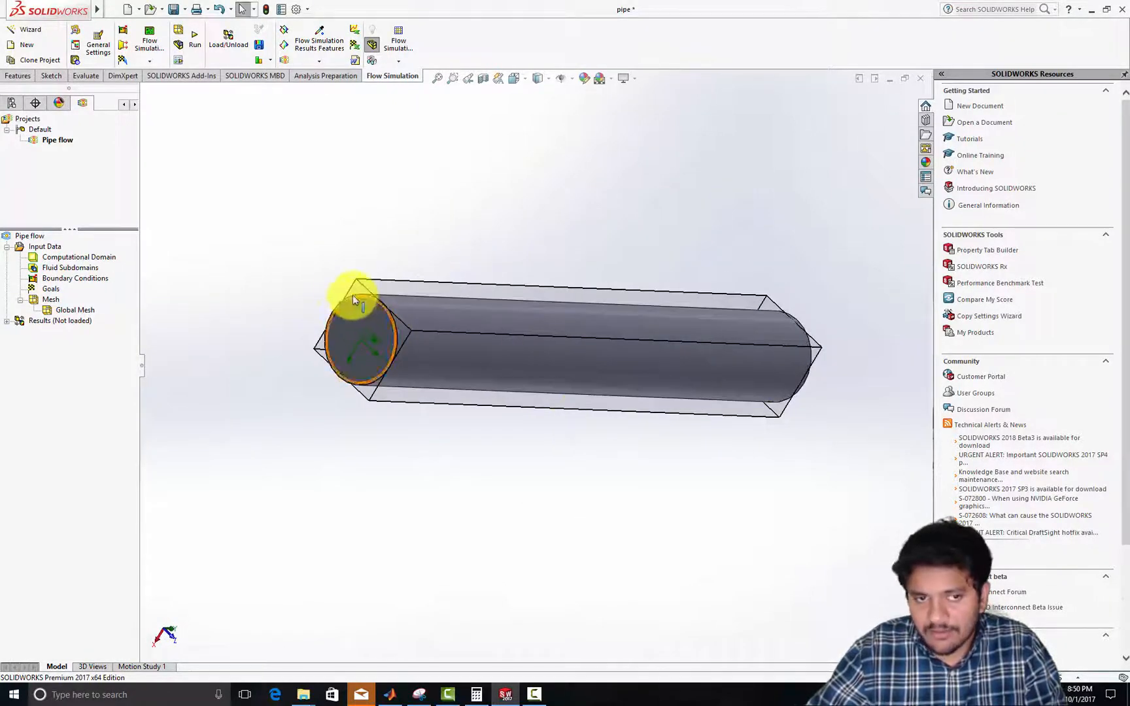
{"action": "left_click", "coordinate": [405, 329]}
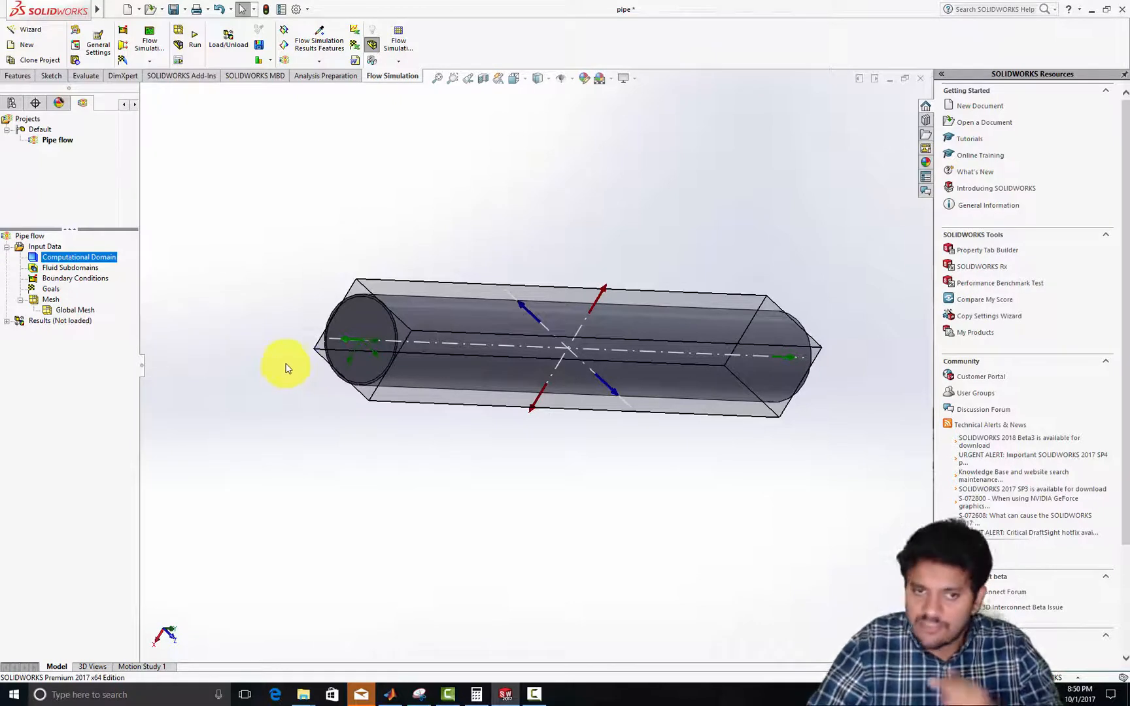
{"action": "middle_click_drag", "start_coordinate": [693, 454], "coordinate": [427, 392]}
{"action": "left_click", "coordinate": [75, 269]}
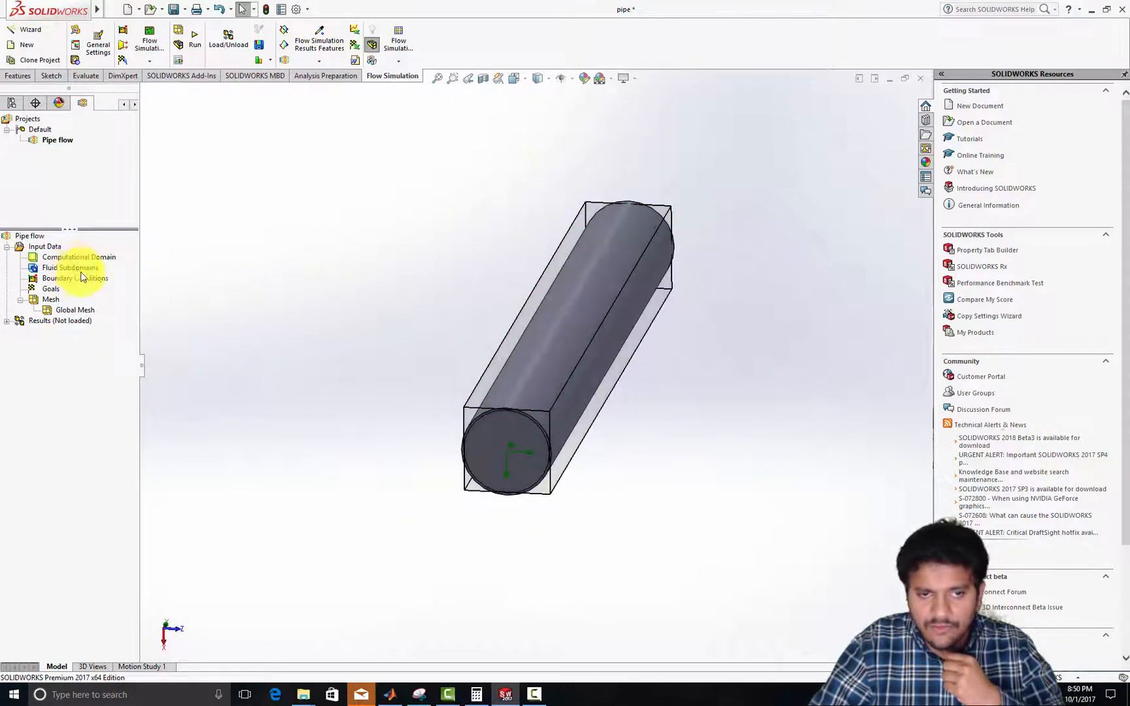
{"action": "right_click", "coordinate": [72, 281]}
{"action": "left_click", "coordinate": [95, 288]}
{"action": "middle_click_drag", "start_coordinate": [383, 467], "coordinate": [368, 418]}
{"action": "scroll", "coordinate": [509, 338], "scroll_direction": "down", "scroll_amount": 1}
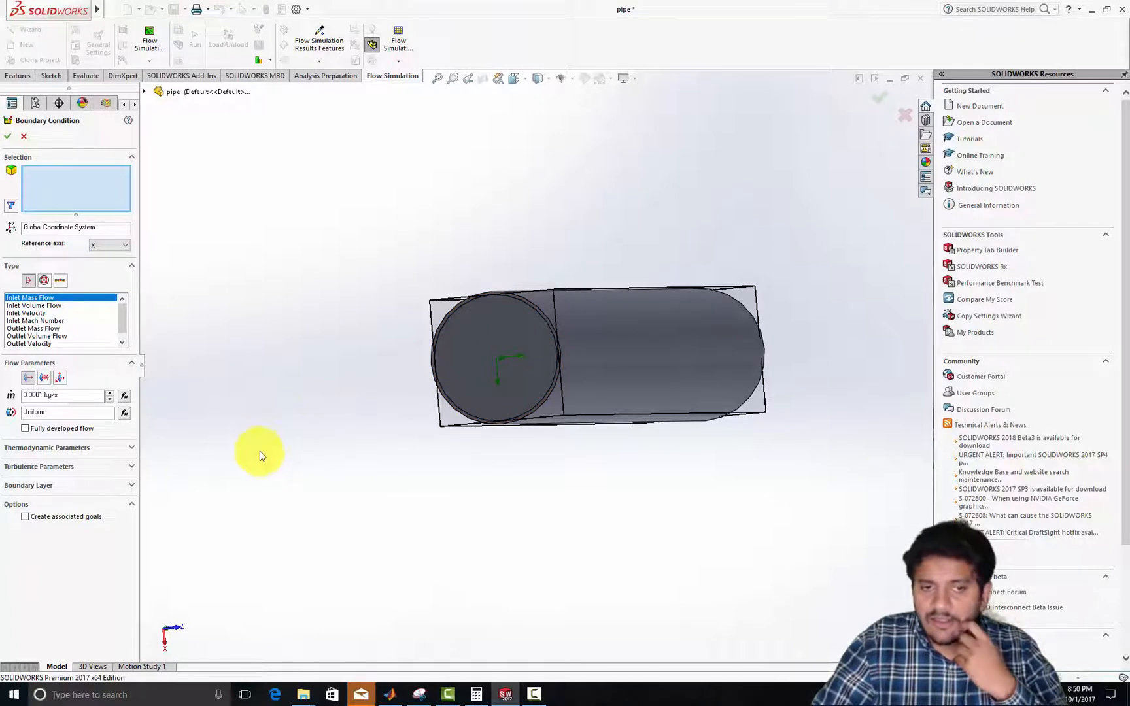
{"action": "right_click", "coordinate": [478, 336]}
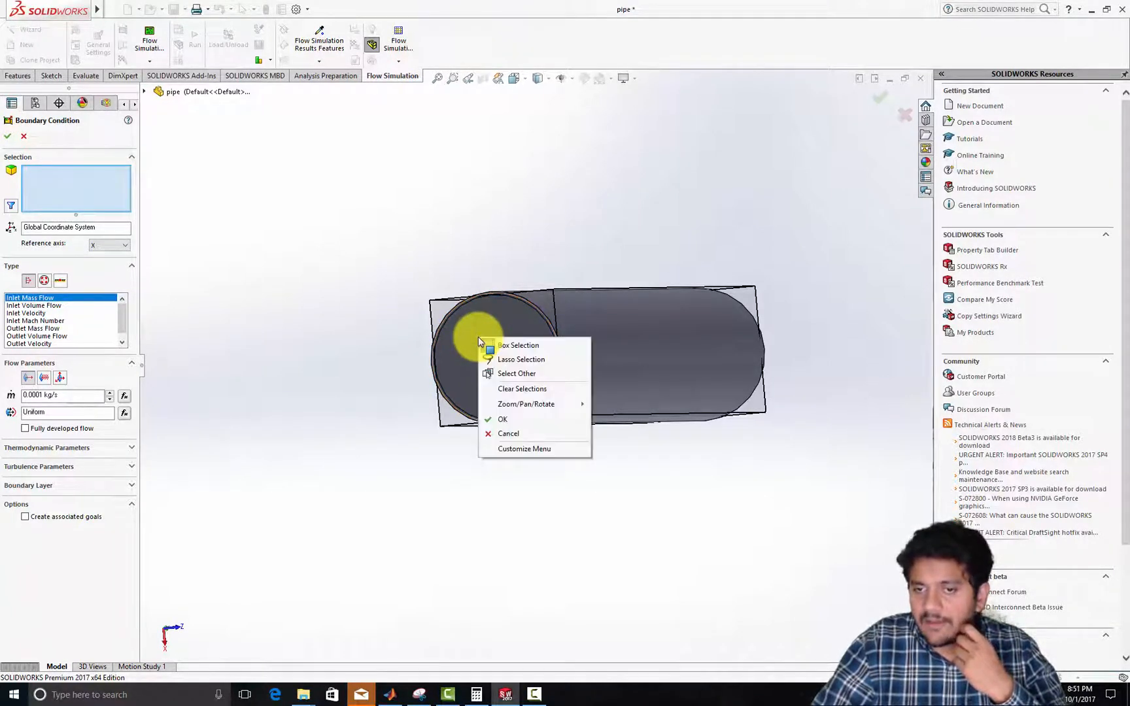
{"action": "left_click", "coordinate": [530, 372]}
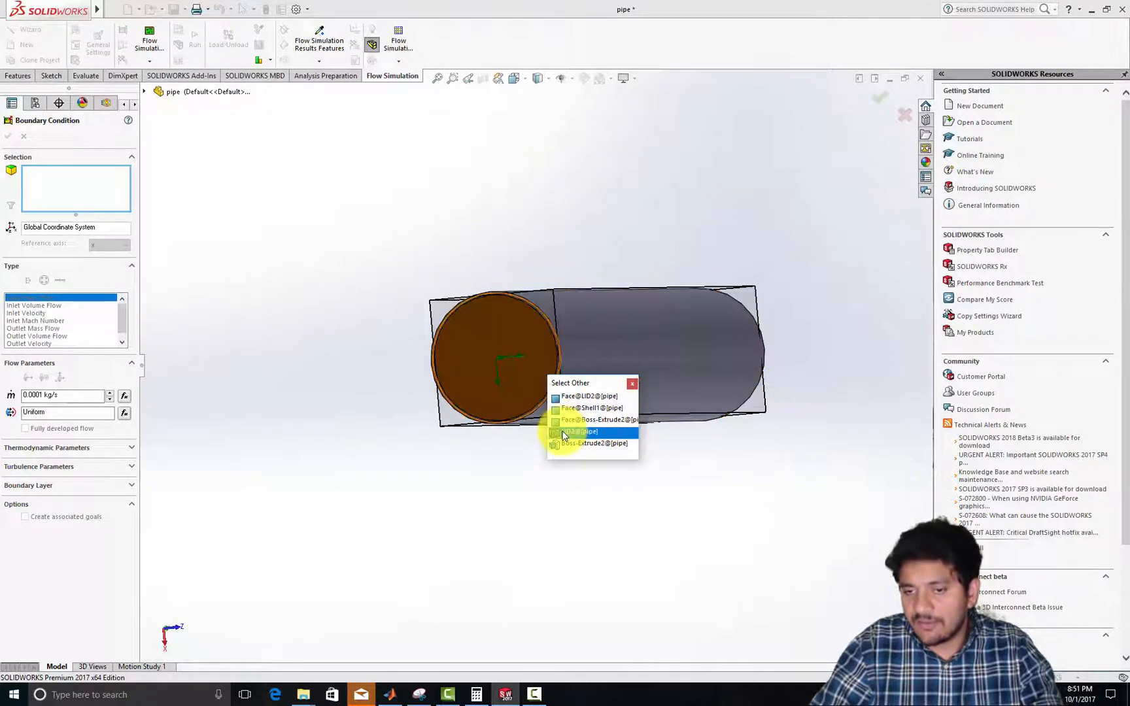
{"action": "left_click", "coordinate": [582, 397]}
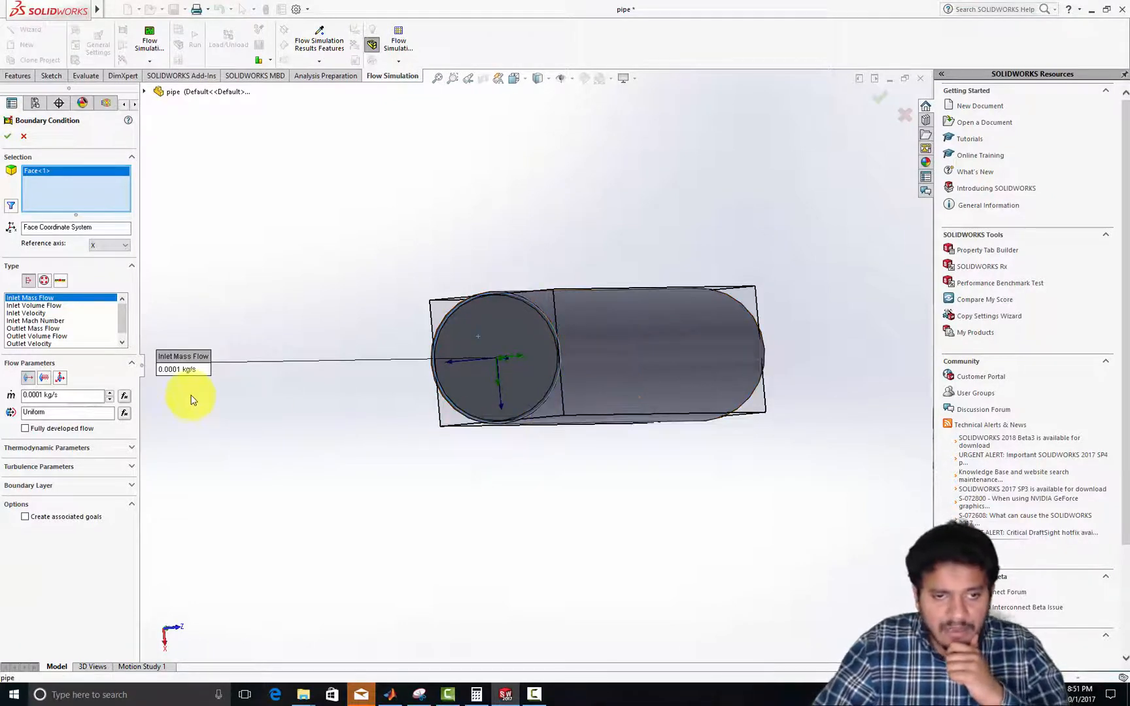
- Define the LID2 inner-face boundary condition as an Inlet Velocity of 1 m/s normal to the face and accept it
{"action": "left_click", "coordinate": [33, 313]}
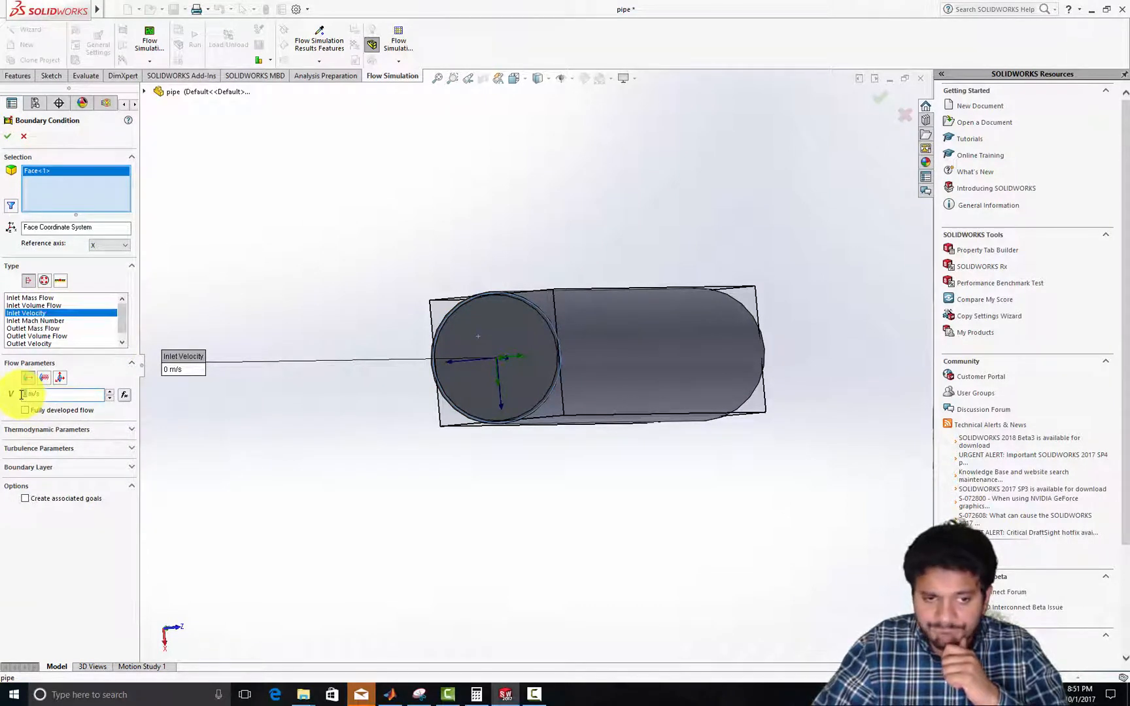
{"action": "left_click", "coordinate": [60, 382]}
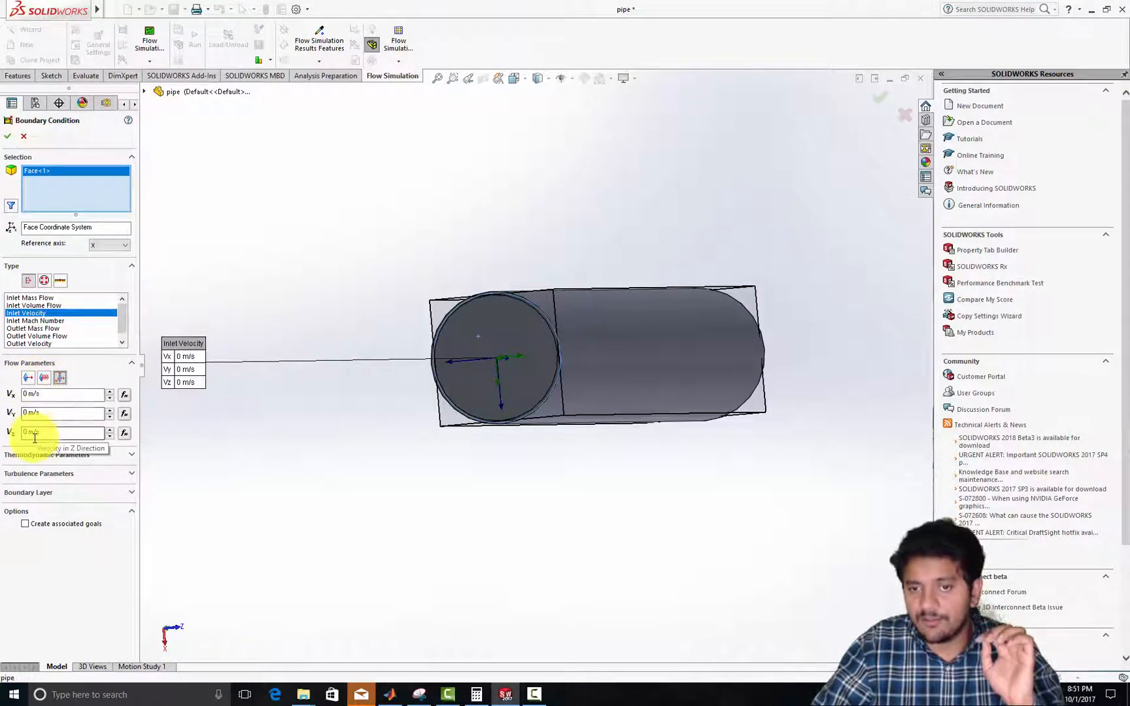
{"action": "left_click", "coordinate": [29, 380]}
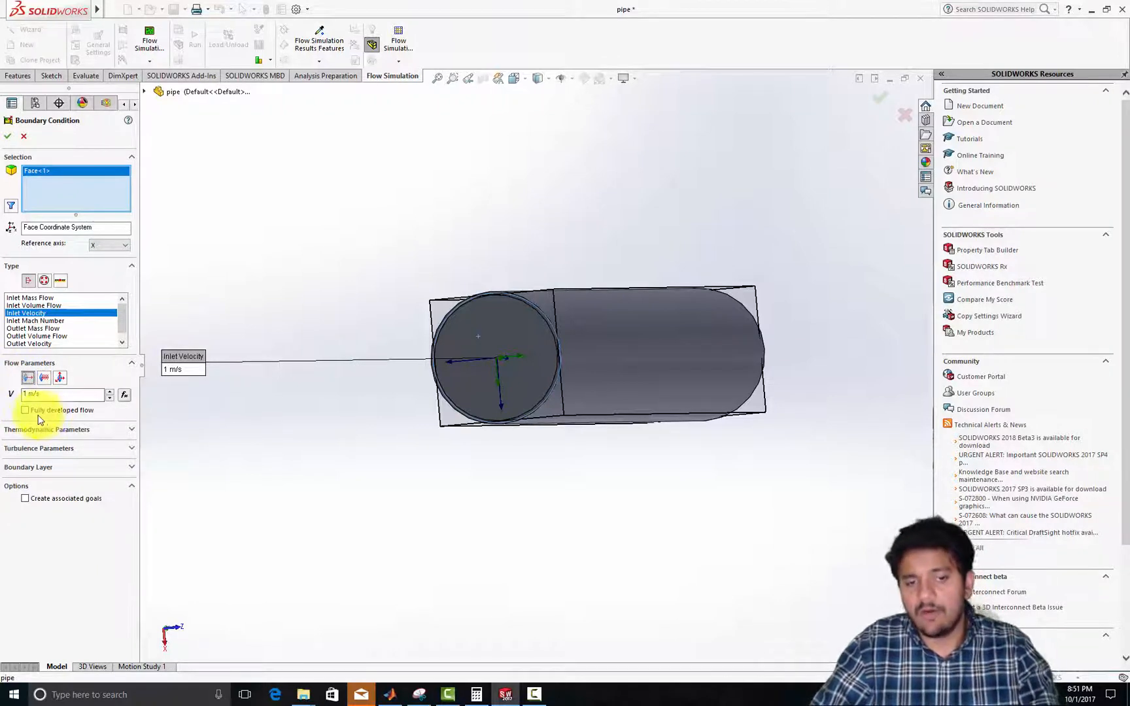
{"action": "middle_click_drag", "start_coordinate": [270, 481], "coordinate": [307, 402]}
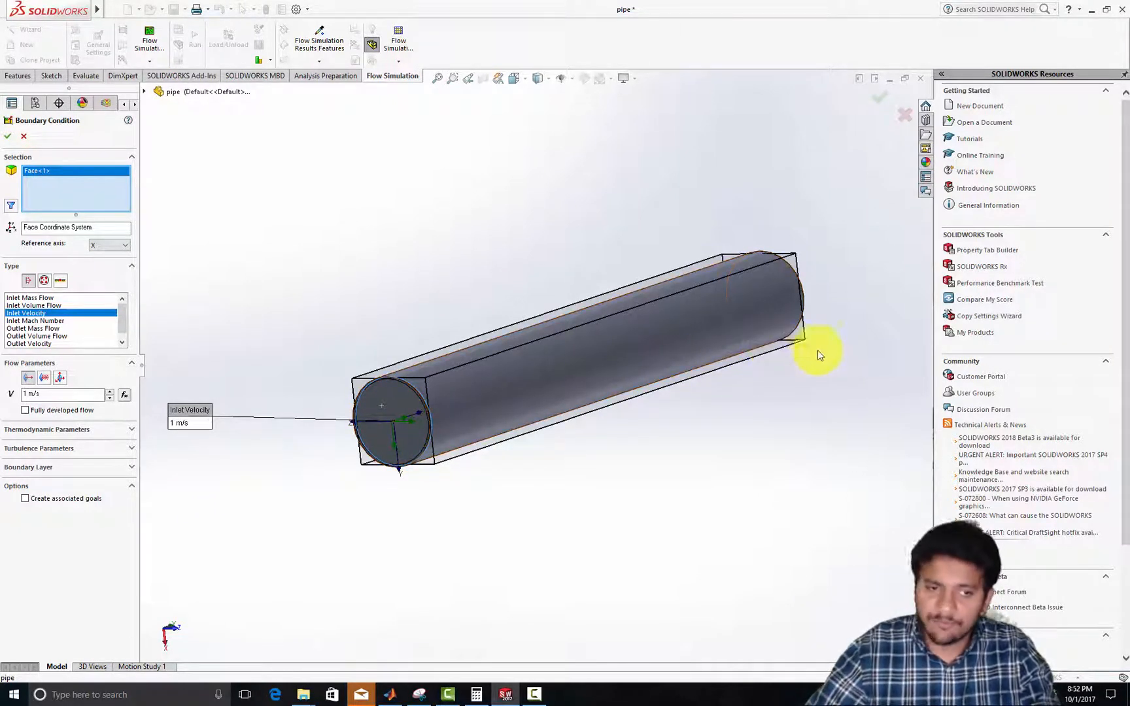
{"action": "middle_click_drag", "start_coordinate": [794, 370], "coordinate": [657, 509]}
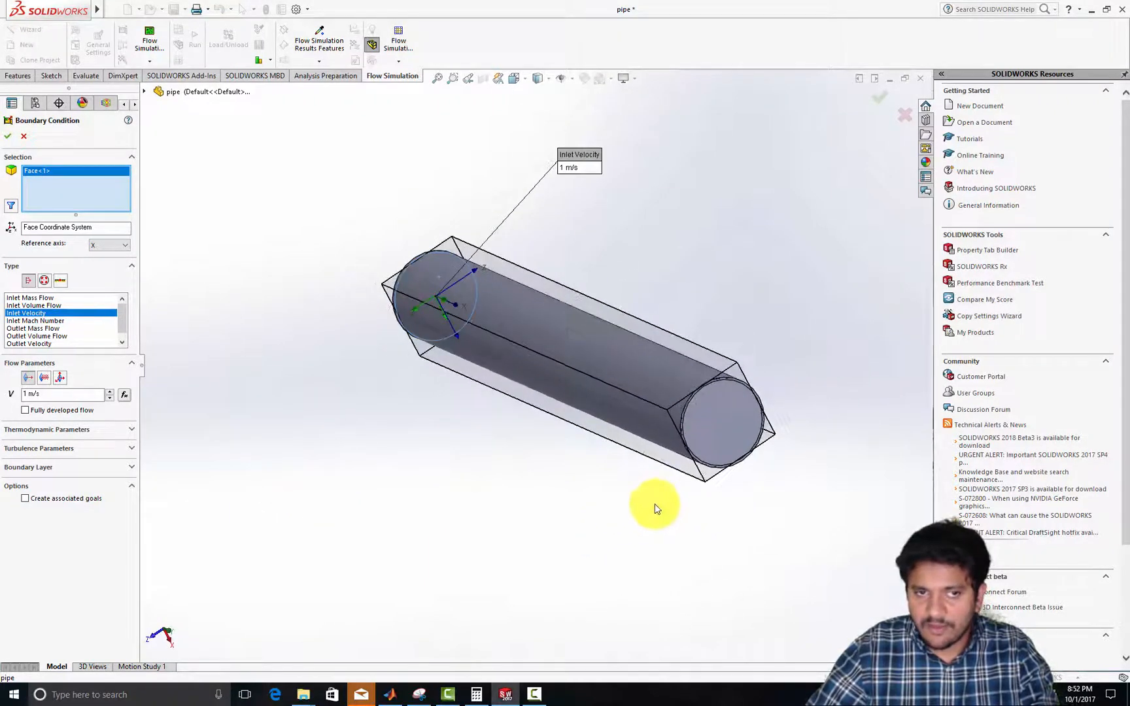
{"action": "left_click", "coordinate": [8, 137]}
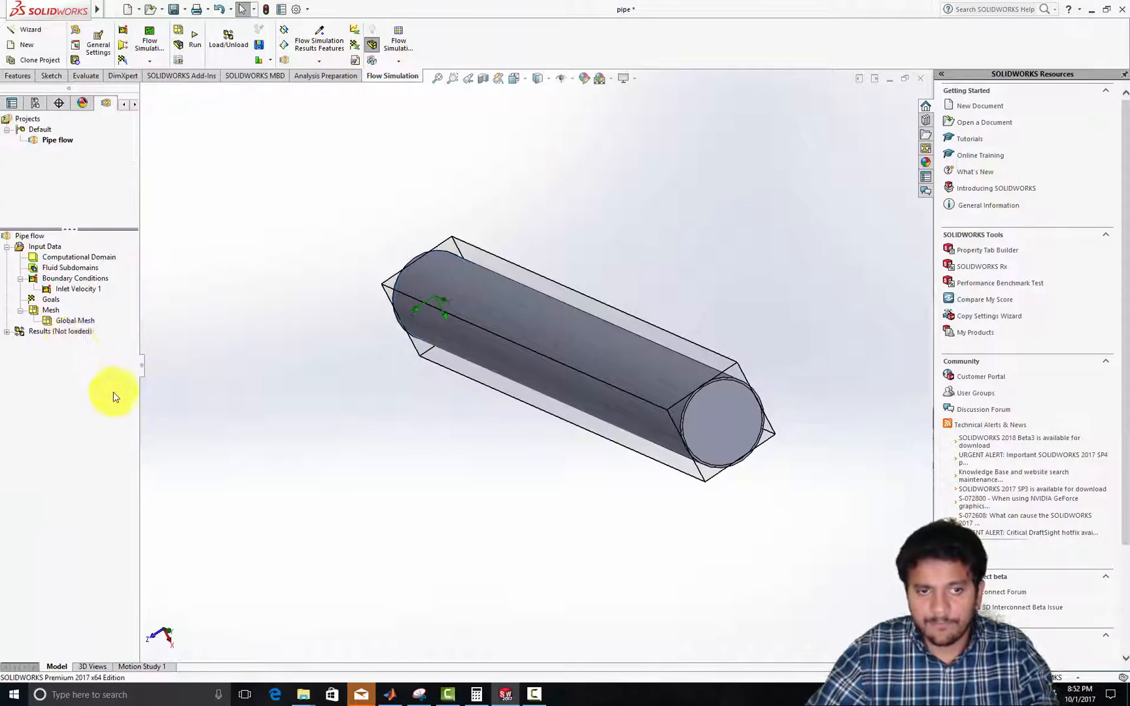
- Add a Static Pressure boundary condition on the hidden inner face of LID1 at the pipe's opposite end, keeping 101325 Pa and 293.2 K
{"action": "right_click", "coordinate": [69, 279]}
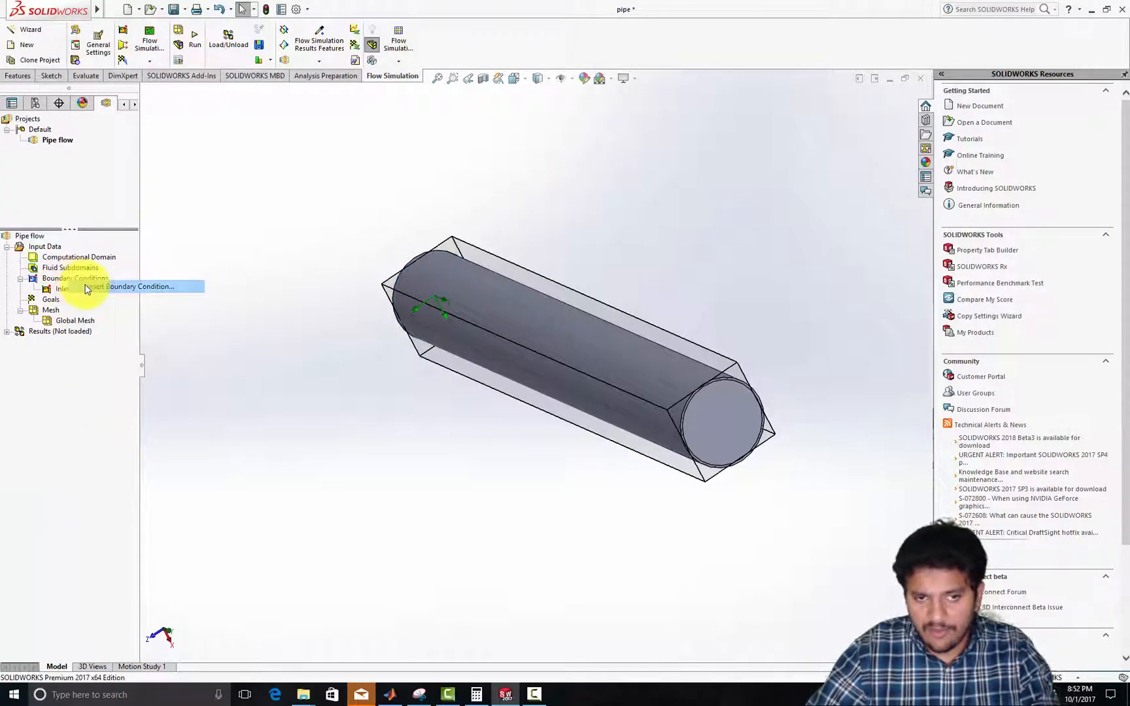
{"action": "left_click", "coordinate": [131, 285]}
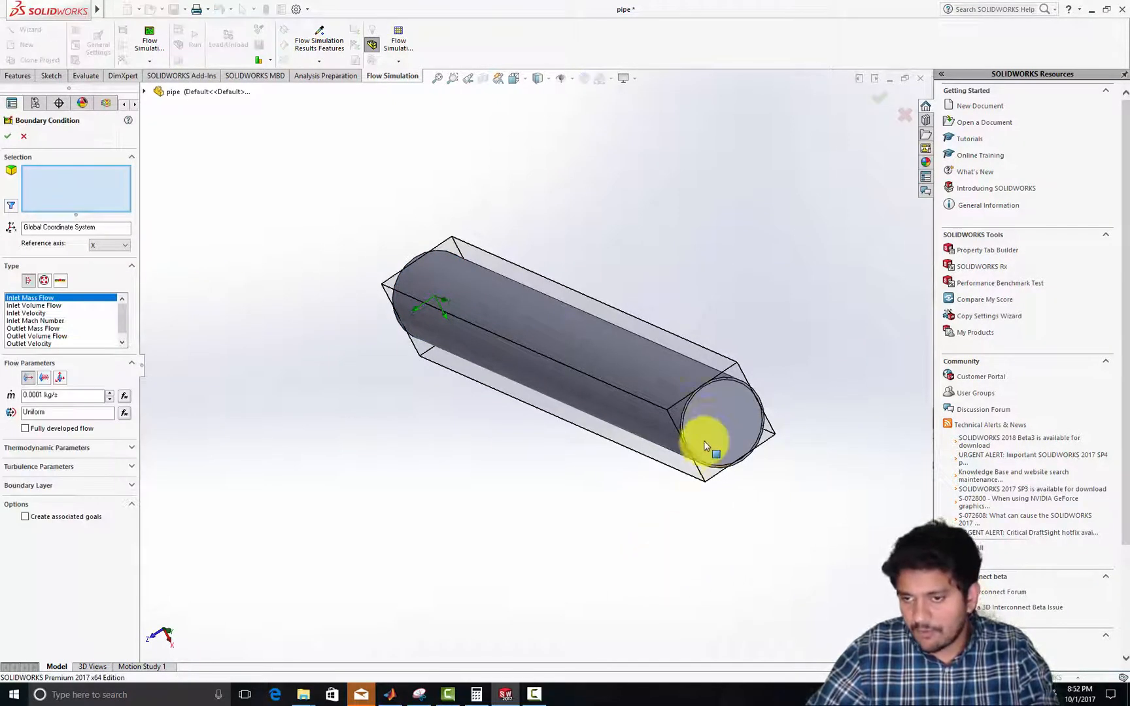
{"action": "right_click", "coordinate": [711, 421]}
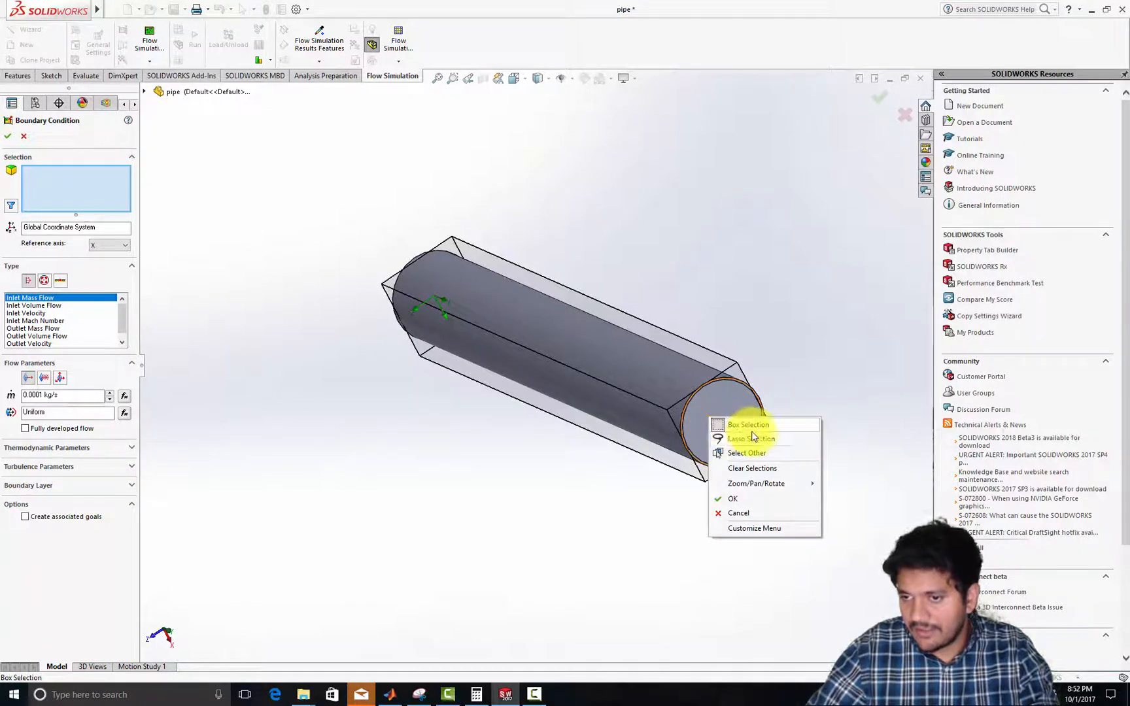
{"action": "left_click", "coordinate": [763, 453]}
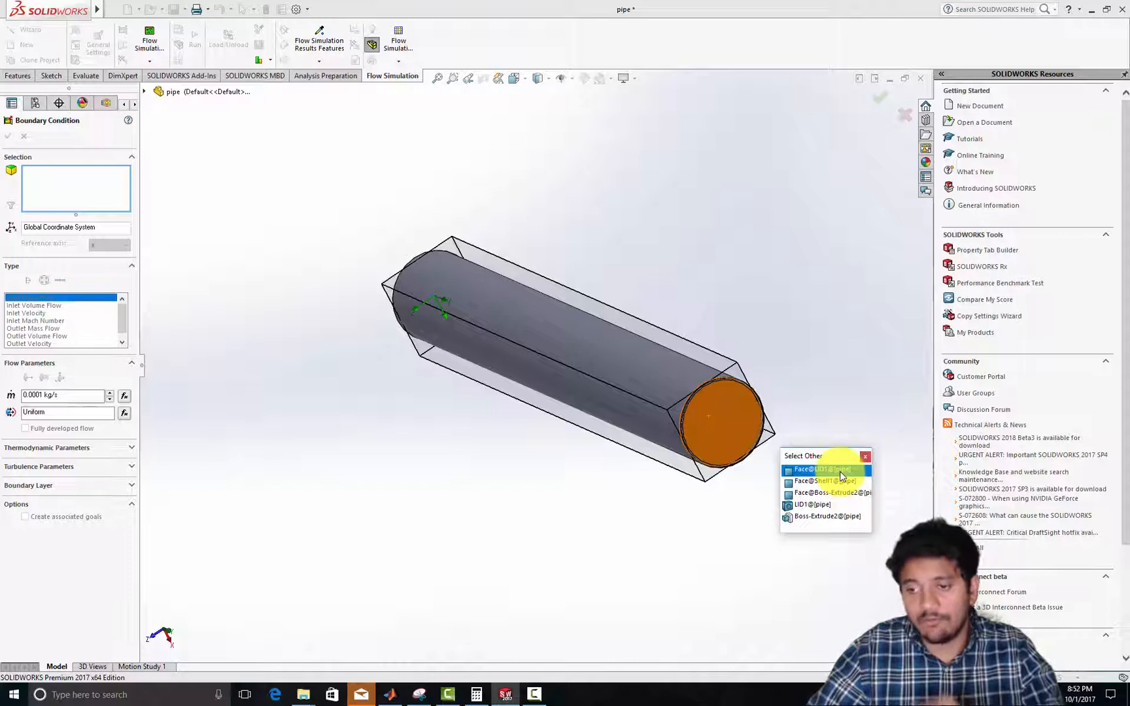
{"action": "left_click", "coordinate": [829, 507]}
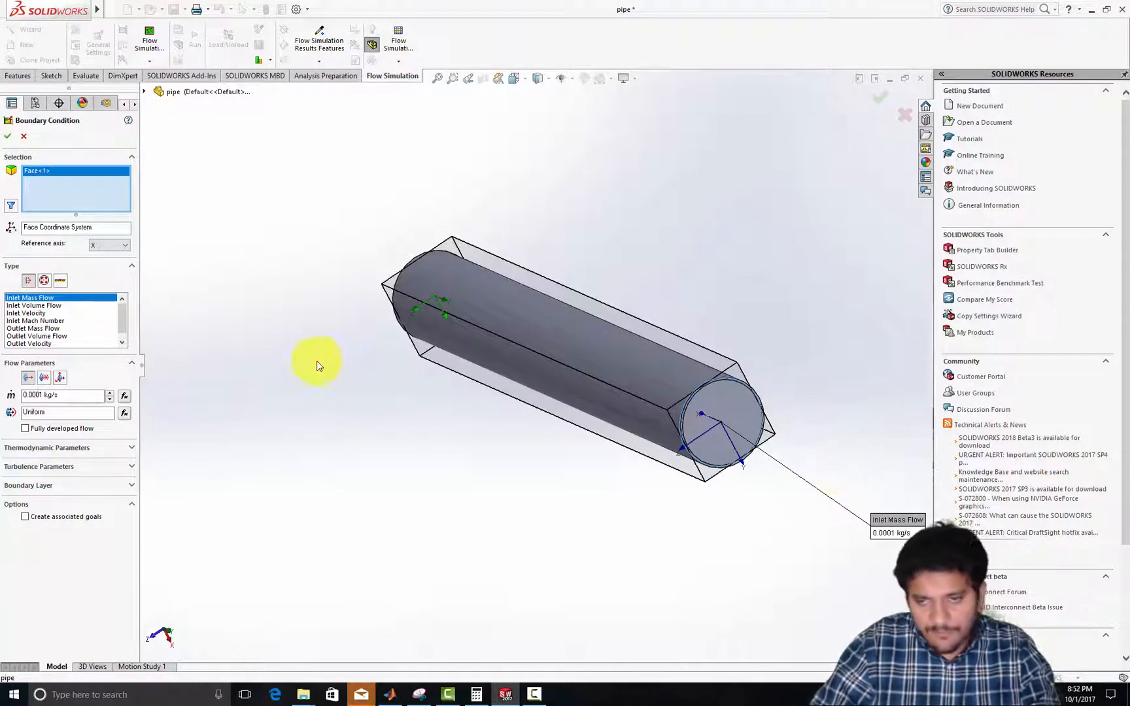
{"action": "left_click", "coordinate": [45, 283]}
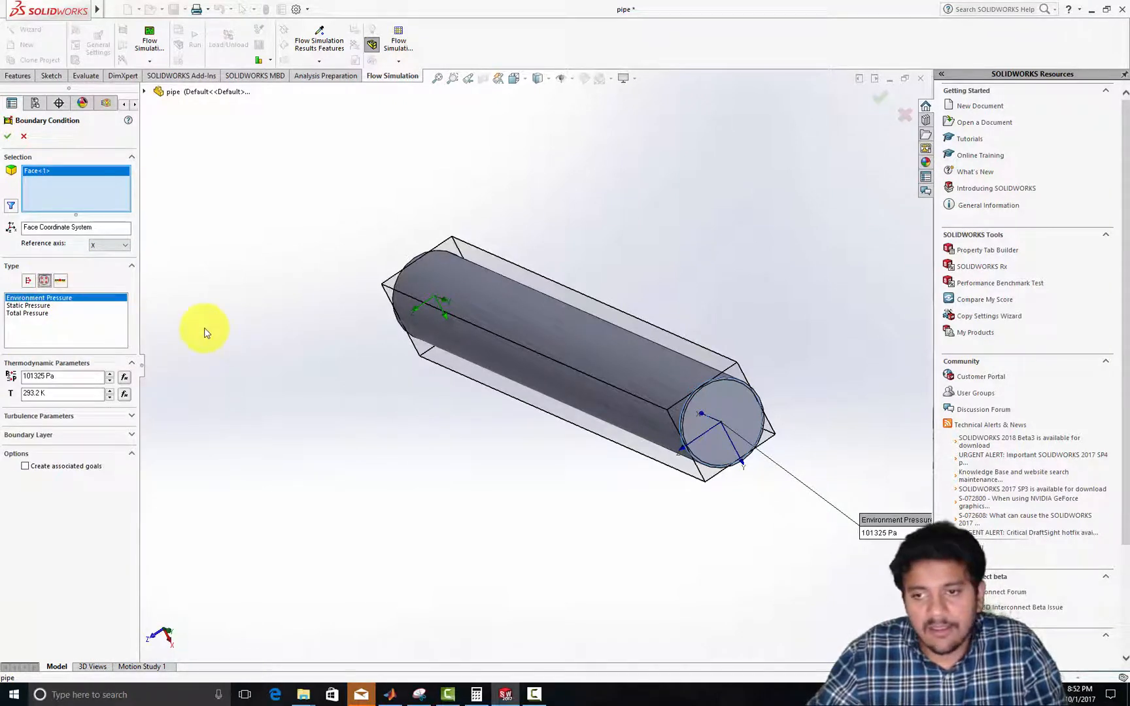
{"action": "left_click", "coordinate": [46, 305]}
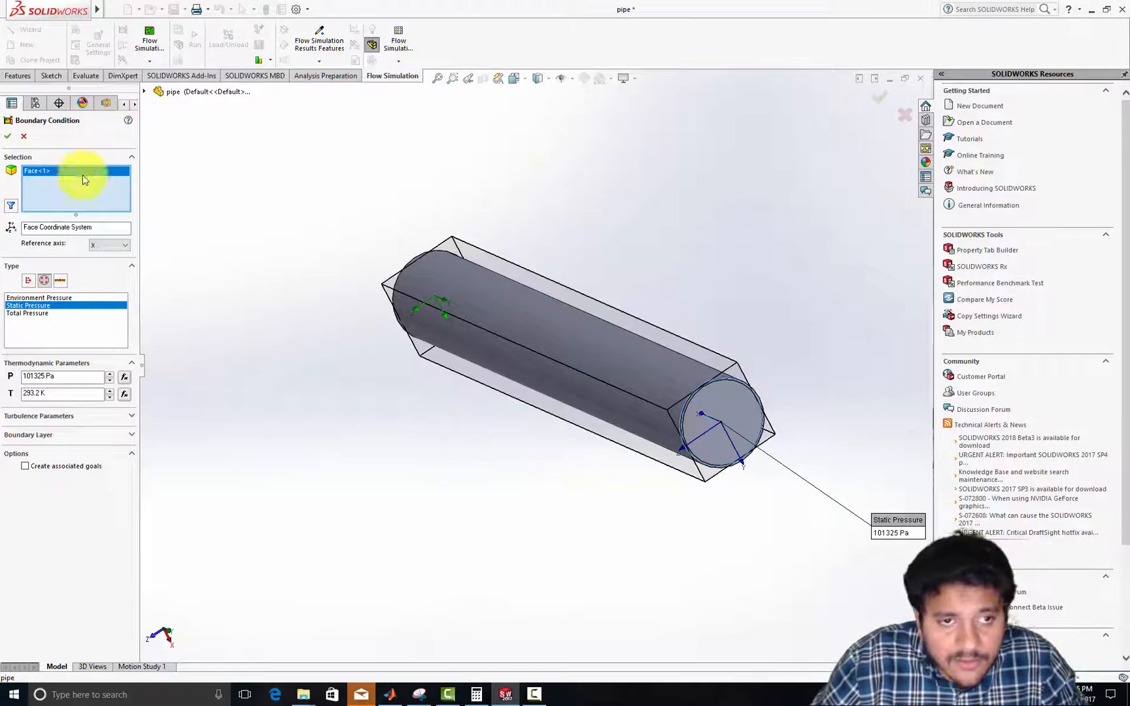
{"action": "left_click", "coordinate": [7, 136]}
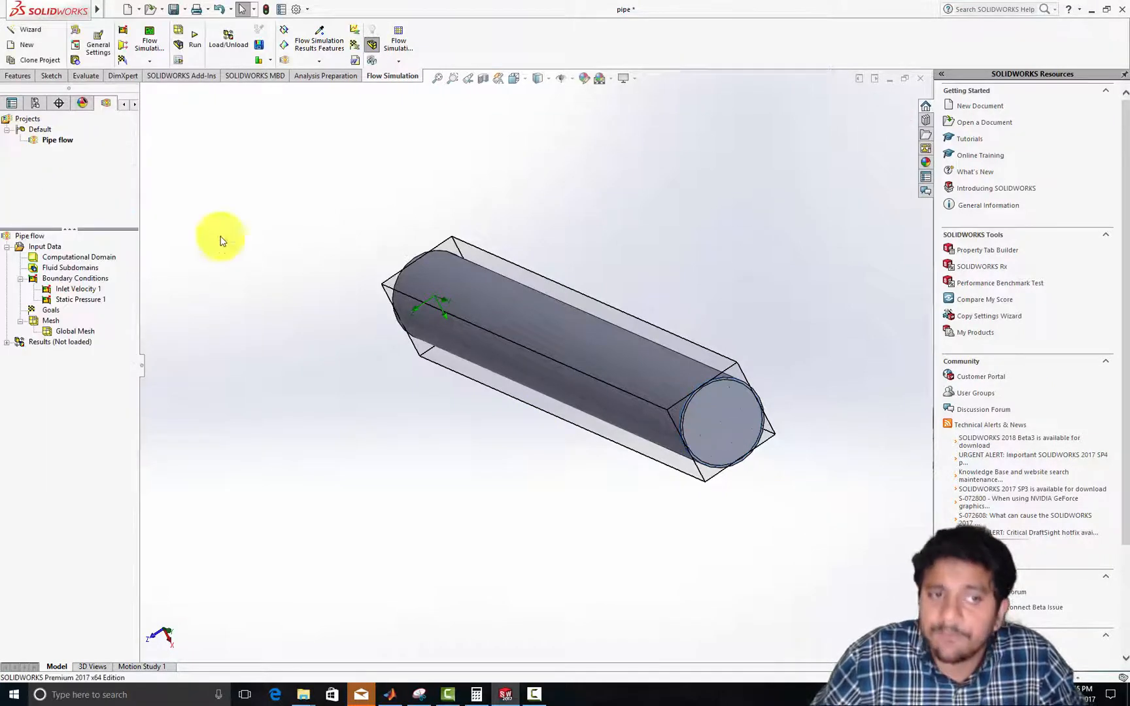
- Add a Real Wall boundary condition on the pipe's hidden inner cylindrical face from Shell1, without wall motion or custom wall parameters
{"action": "right_click", "coordinate": [95, 281]}
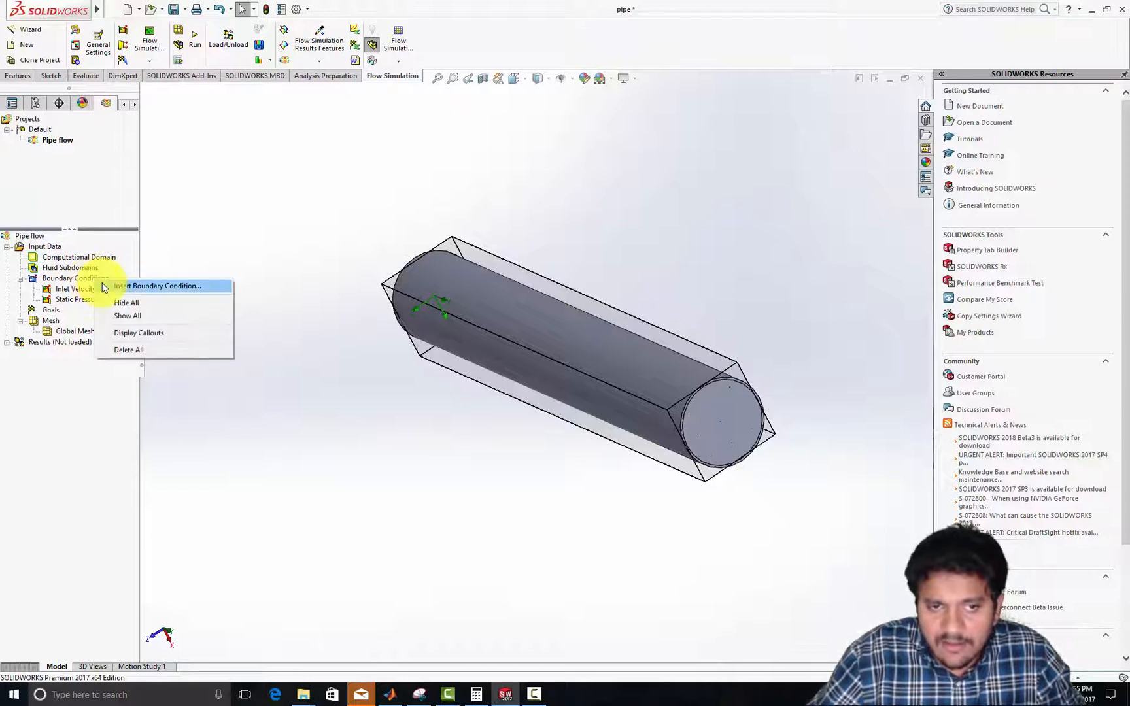
{"action": "left_click", "coordinate": [117, 285]}
{"action": "right_click", "coordinate": [530, 319]}
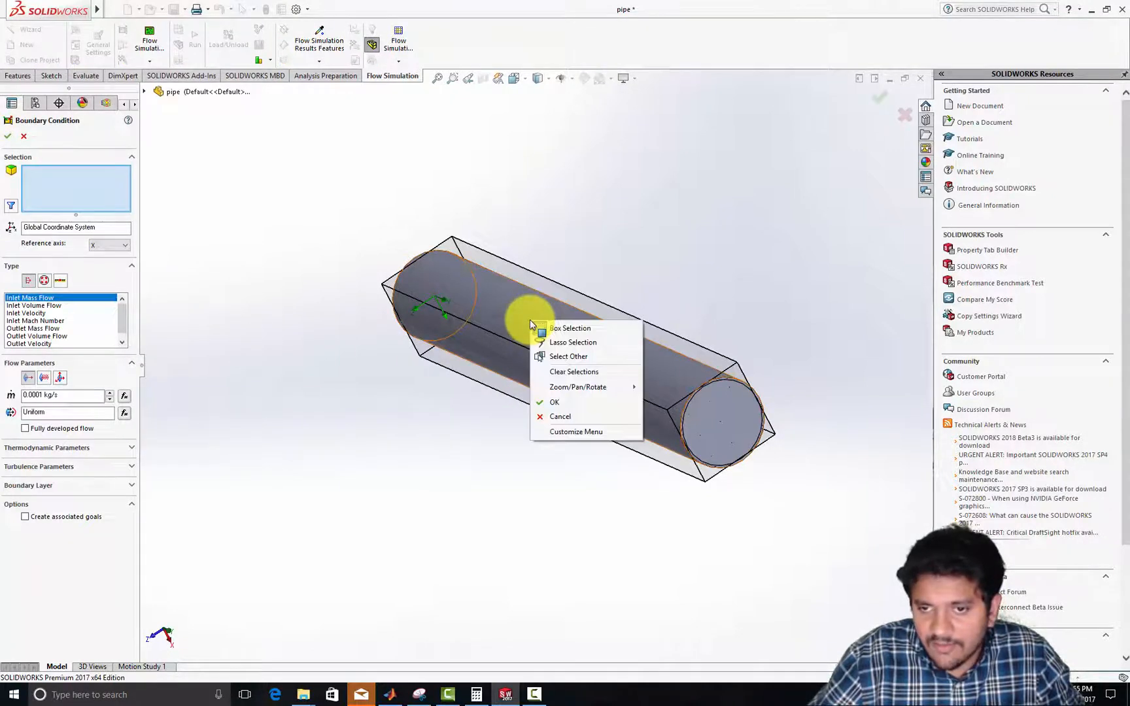
{"action": "left_click", "coordinate": [568, 356]}
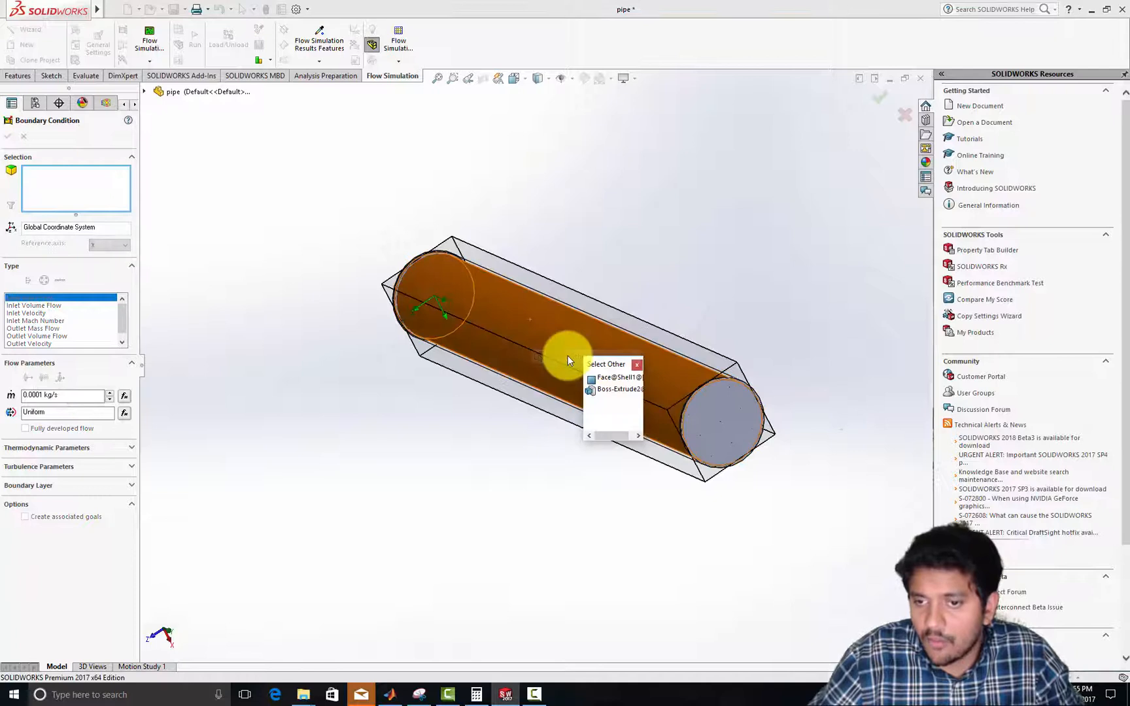
{"action": "left_click_drag", "start_coordinate": [584, 434], "coordinate": [516, 436]}
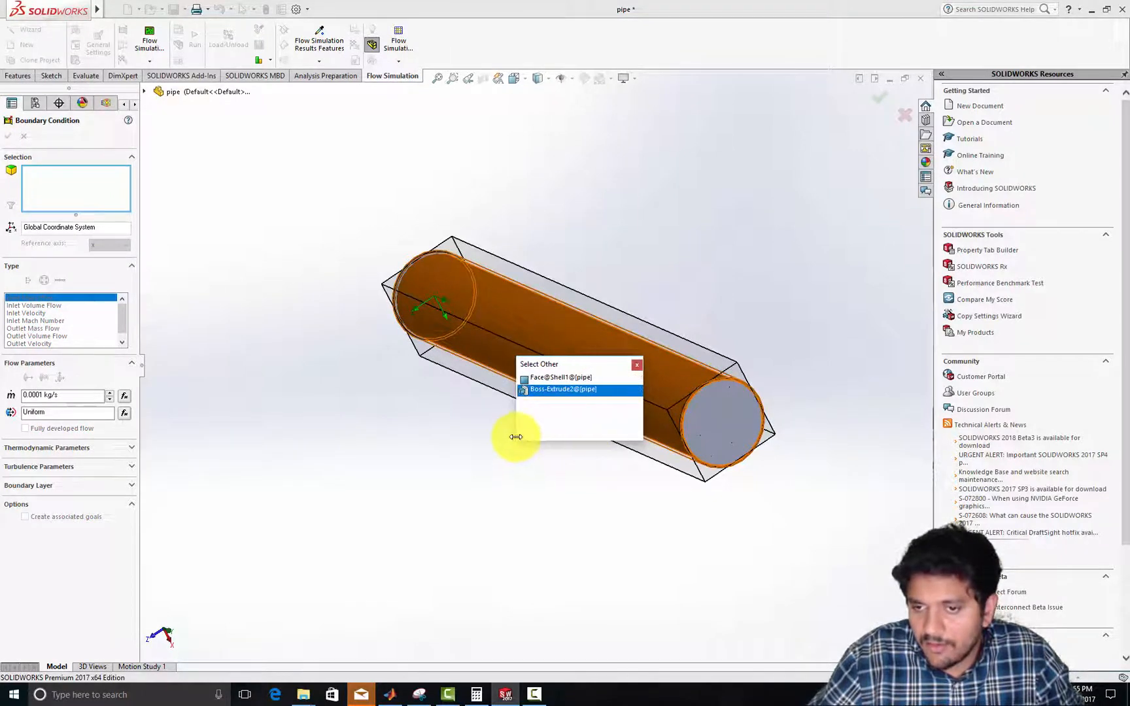
{"action": "left_click", "coordinate": [542, 377]}
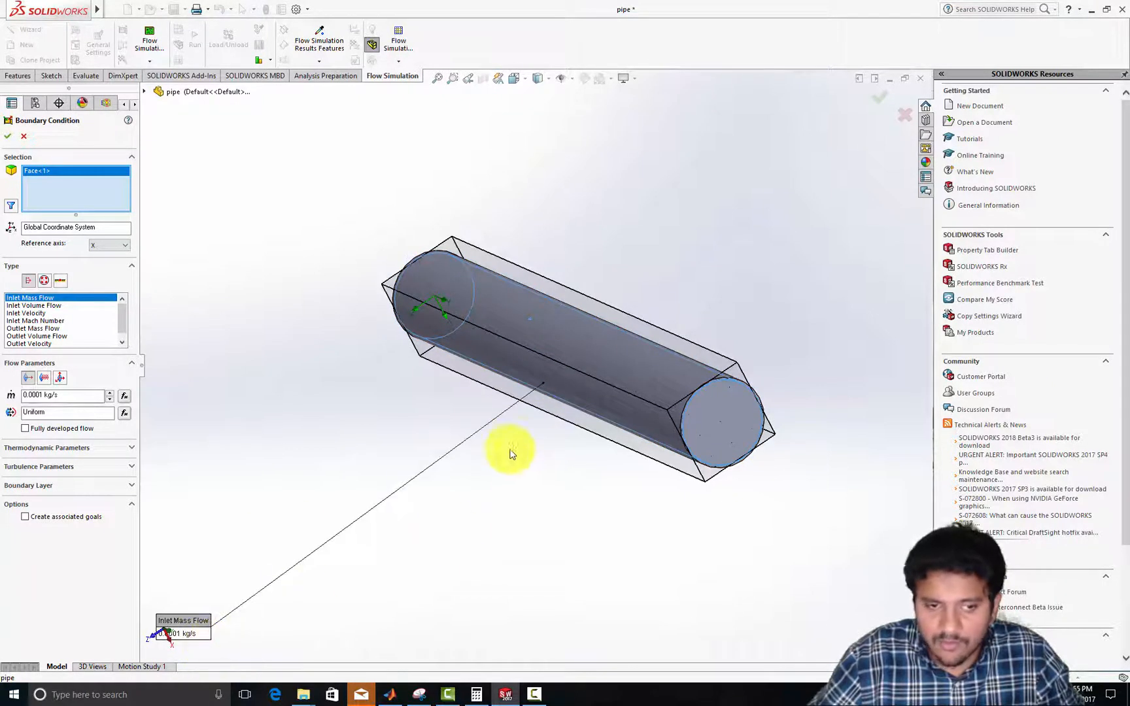
{"action": "left_click", "coordinate": [60, 280]}
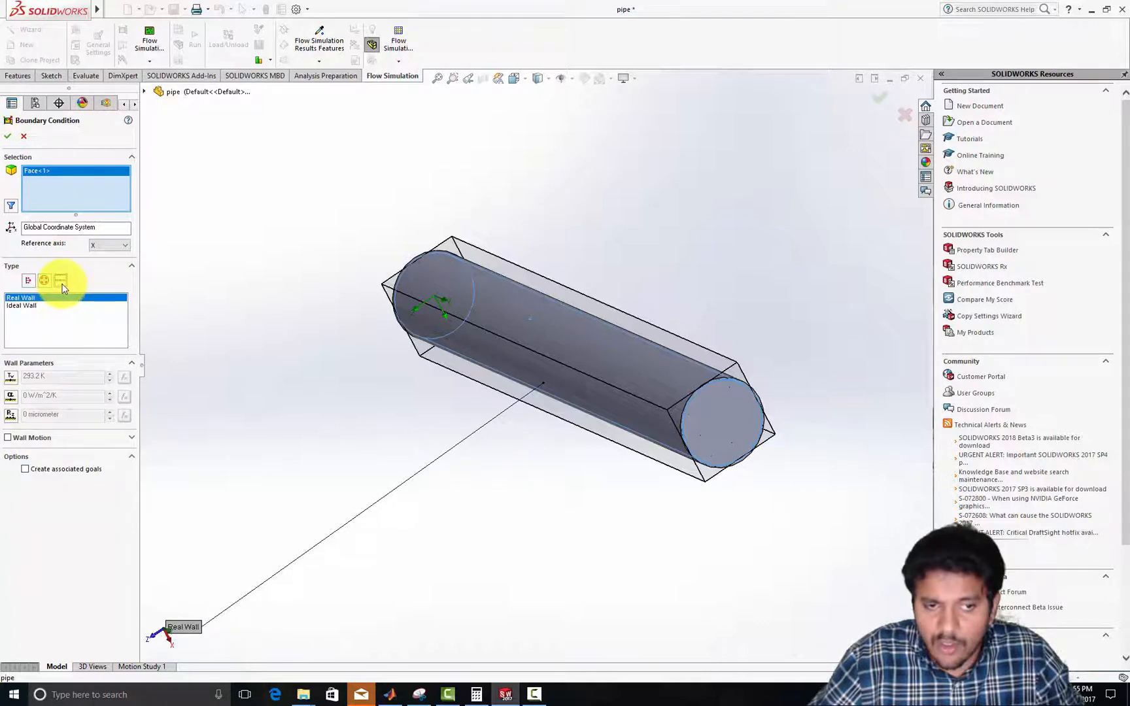
{"action": "left_click", "coordinate": [21, 305]}
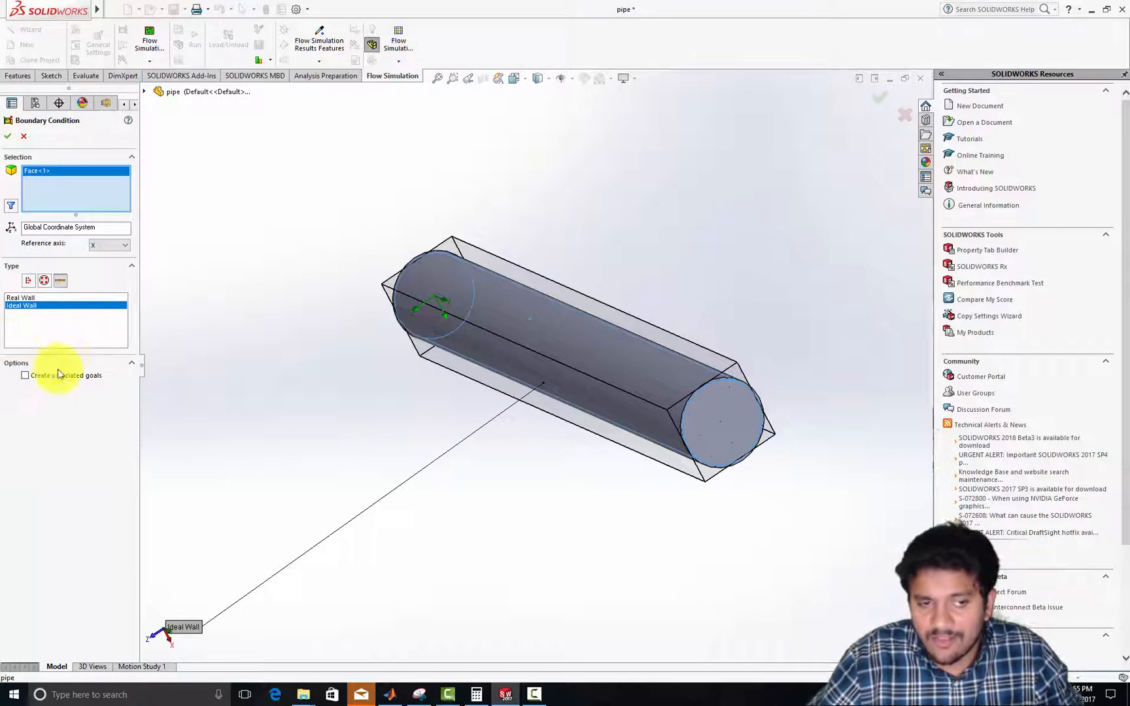
{"action": "left_click", "coordinate": [30, 297]}
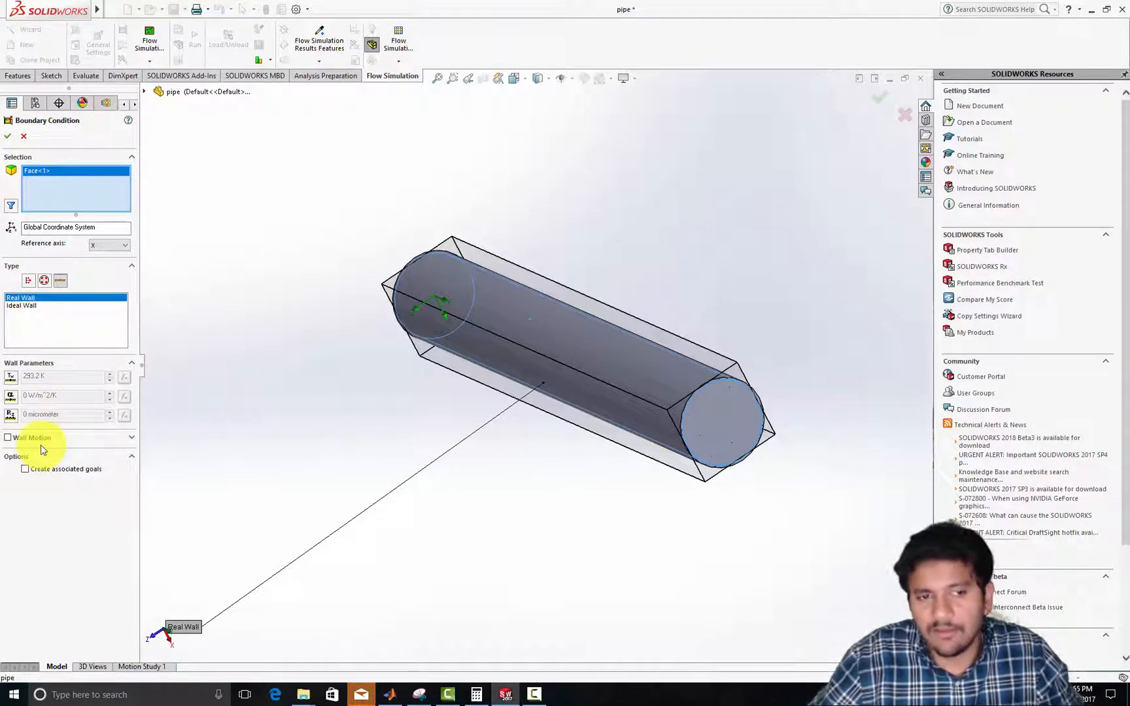
{"action": "left_click", "coordinate": [9, 137]}
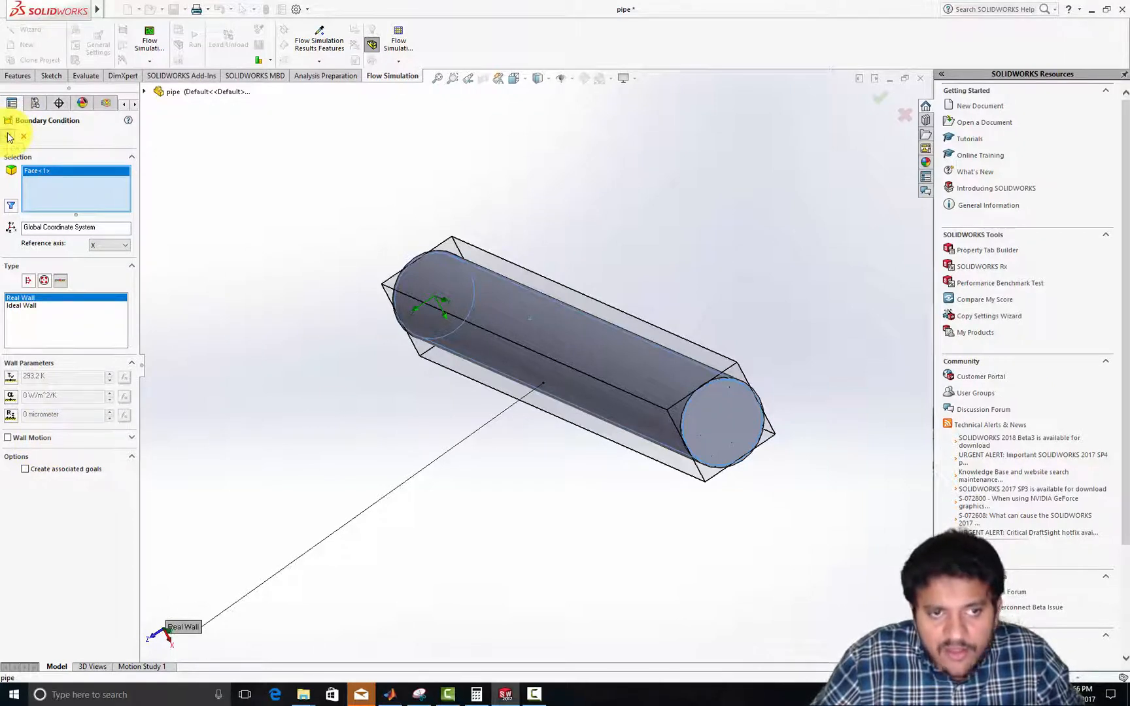
- Show the basic mesh and examine its cells along the pipe and across the section
{"action": "scroll", "coordinate": [446, 467], "scroll_direction": "up", "scroll_amount": 3}
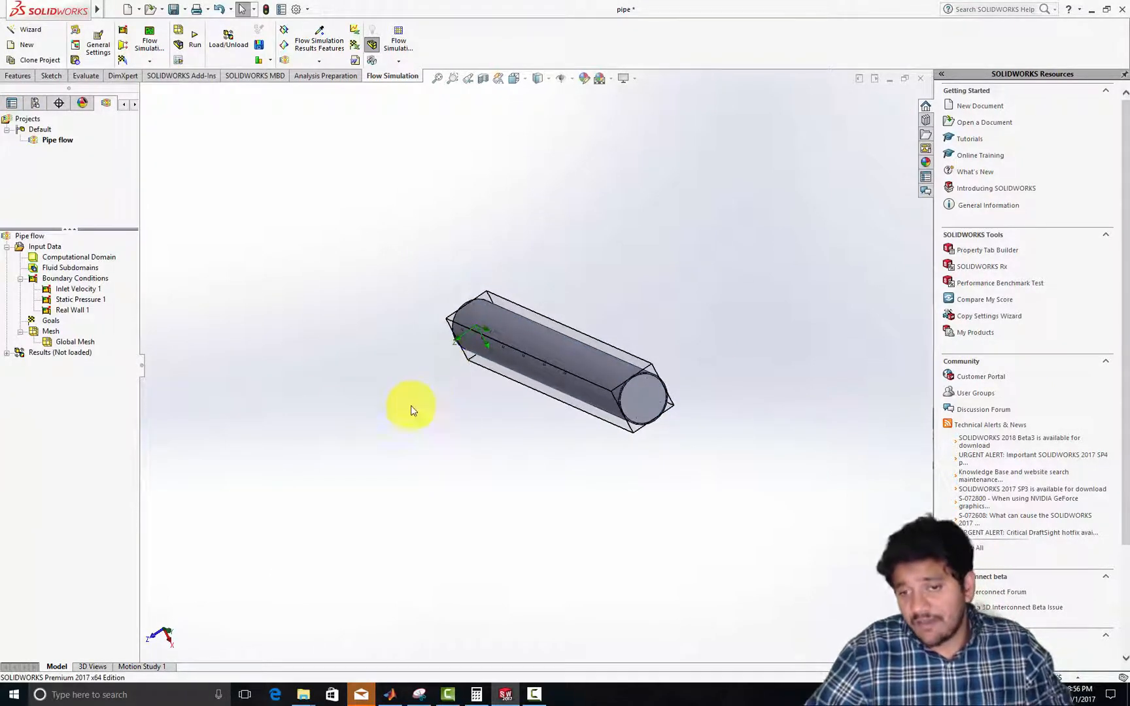
{"action": "middle_click_drag", "start_coordinate": [410, 407], "coordinate": [618, 512]}
{"action": "scroll", "coordinate": [613, 515], "scroll_direction": "down", "scroll_amount": 2}
{"action": "scroll", "coordinate": [614, 516], "scroll_direction": "down", "scroll_amount": 1}
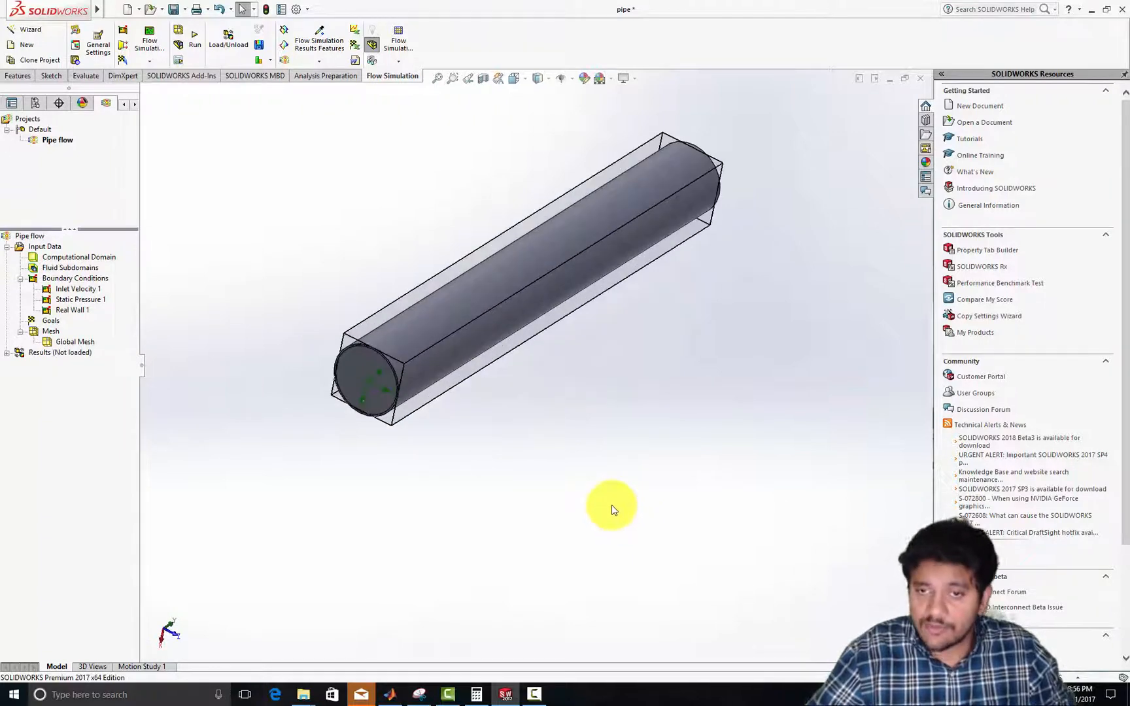
{"action": "right_click", "coordinate": [49, 333]}
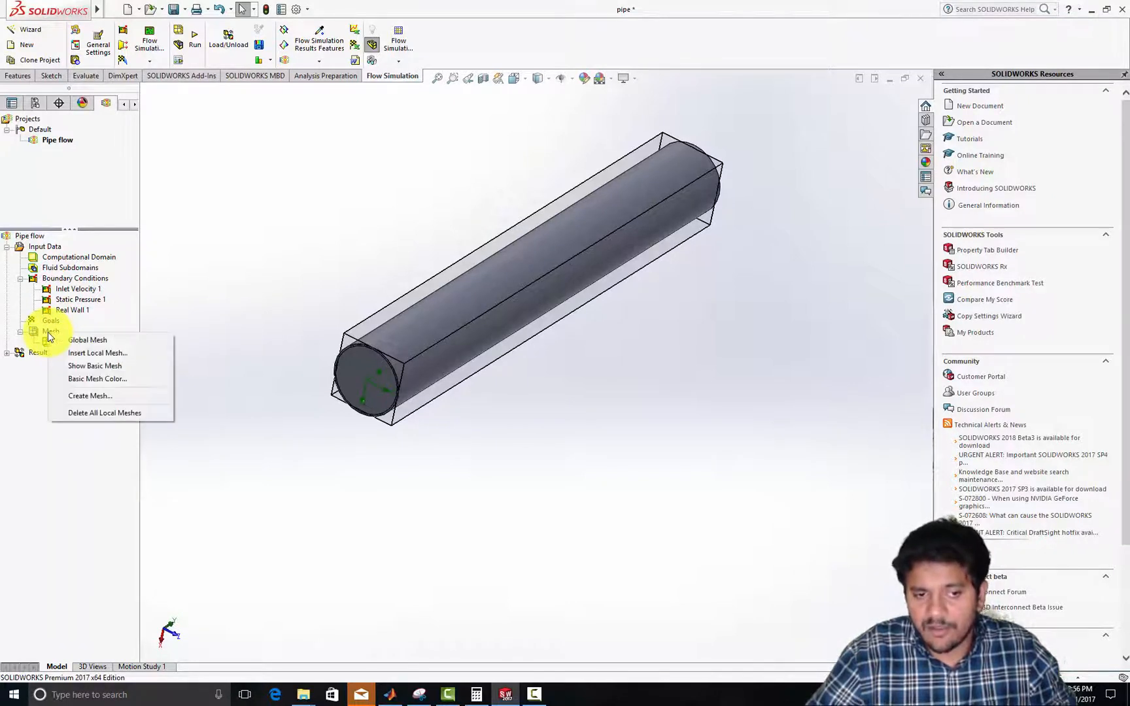
{"action": "left_click", "coordinate": [94, 366]}
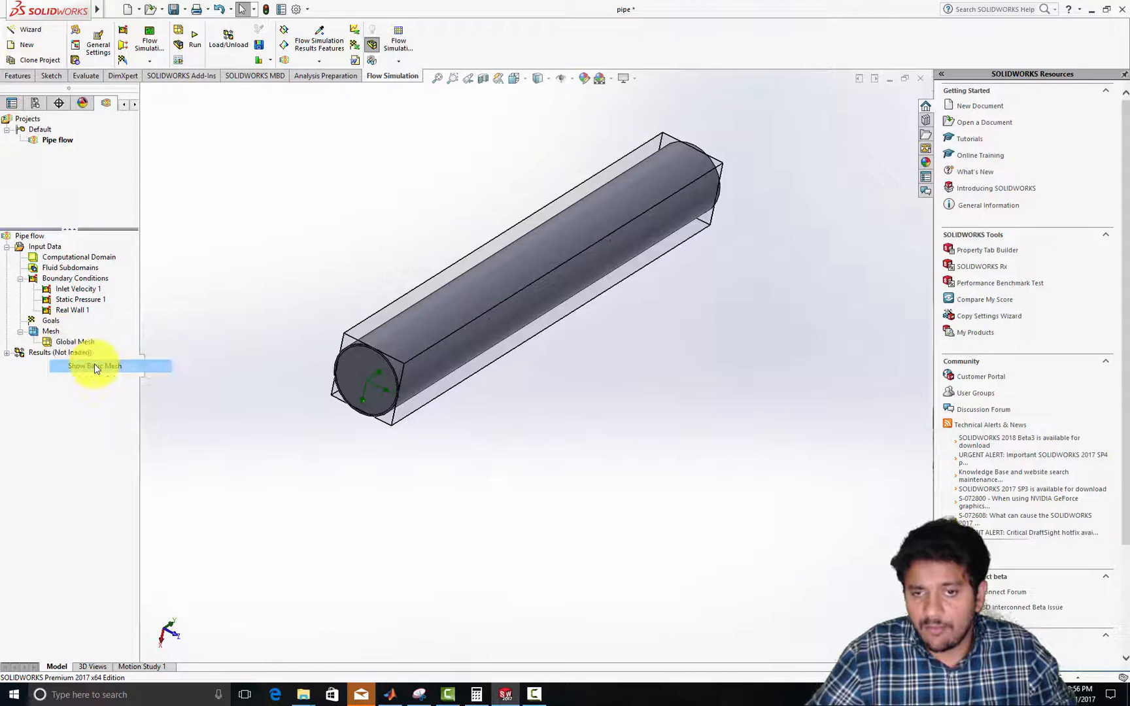
{"action": "mouse_move", "coordinate": [582, 396]}
{"action": "middle_mouse_down"}
{"action": "mouse_move", "coordinate": [553, 328]}
{"action": "mouse_move", "coordinate": [590, 391]}
{"action": "middle_mouse_up"}
{"action": "scroll", "coordinate": [595, 386], "scroll_direction": "down", "scroll_amount": 5}
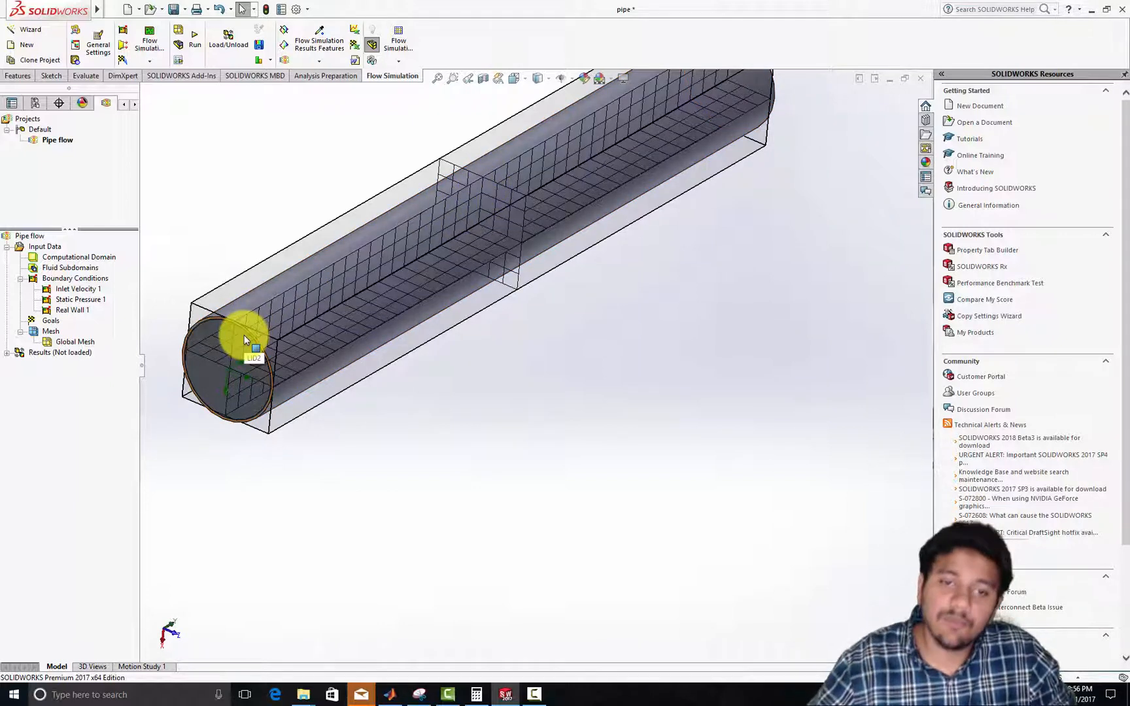
{"action": "scroll", "coordinate": [616, 327], "scroll_direction": "up", "scroll_amount": 5}
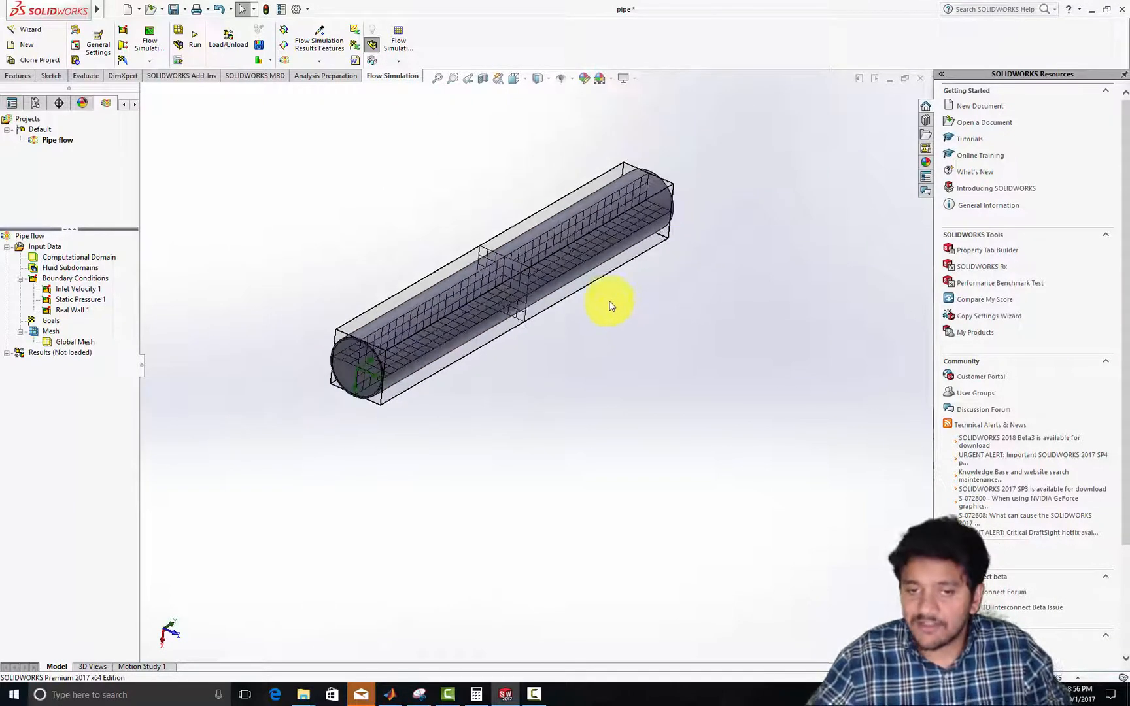
{"action": "scroll", "coordinate": [625, 317], "scroll_direction": "down", "scroll_amount": 5}
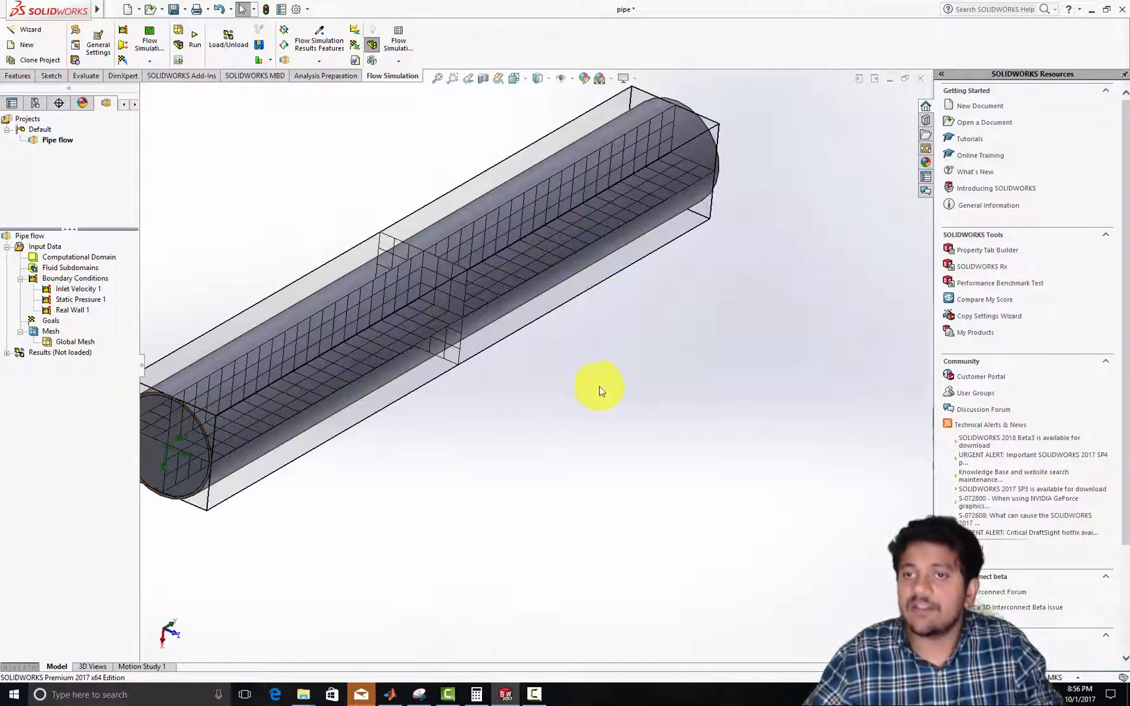
{"action": "scroll", "coordinate": [600, 391], "scroll_direction": "up", "scroll_amount": 4}
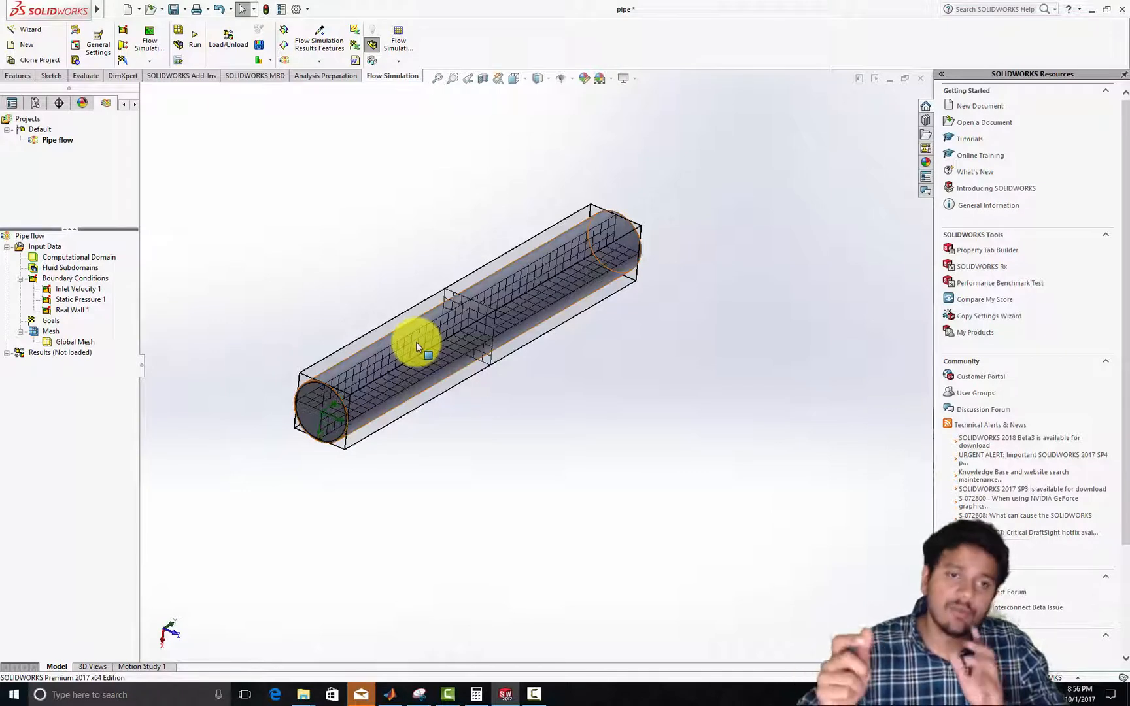
- Preview the automatic global mesh at level 7, return it to level 3, and accept it with advanced channel refinement enabled
{"action": "right_click", "coordinate": [44, 334]}
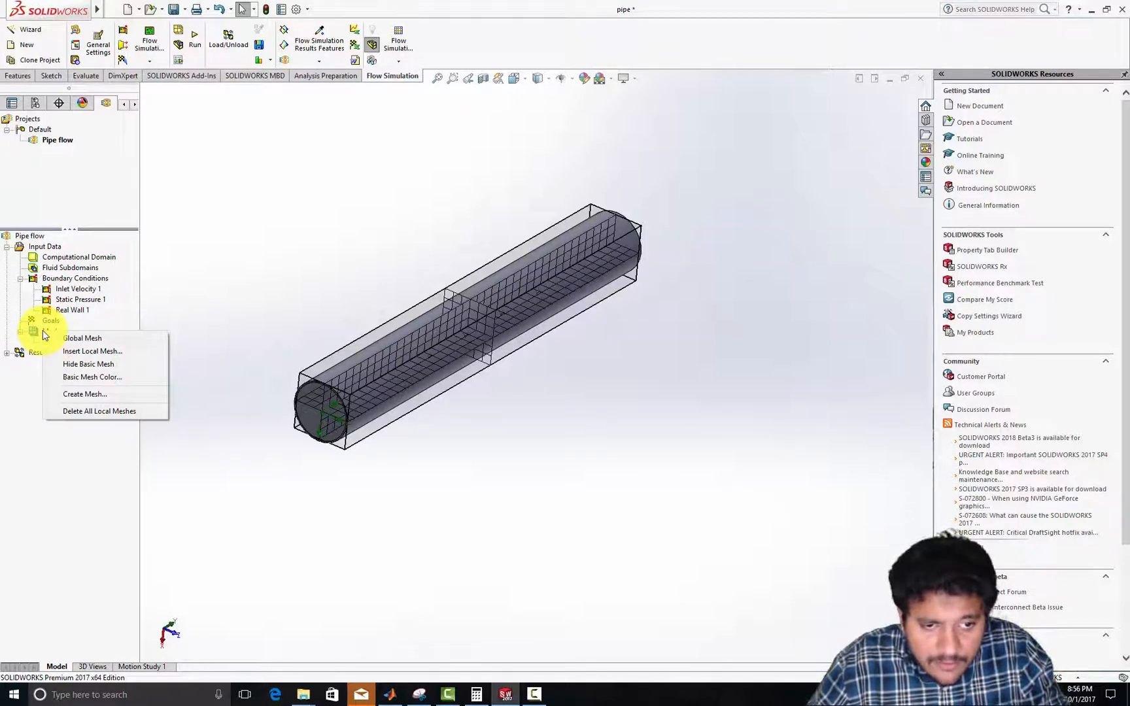
{"action": "left_click", "coordinate": [38, 367]}
{"action": "left_click", "coordinate": [75, 341]}
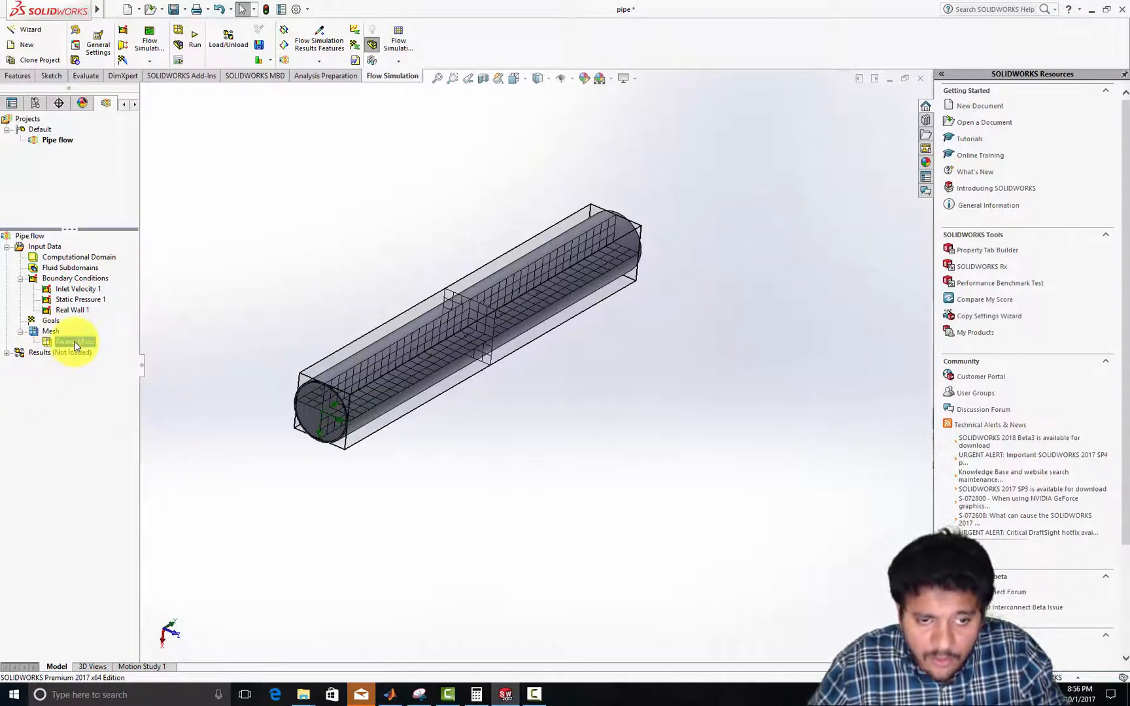
{"action": "right_click", "coordinate": [75, 344]}
{"action": "left_click", "coordinate": [94, 348]}
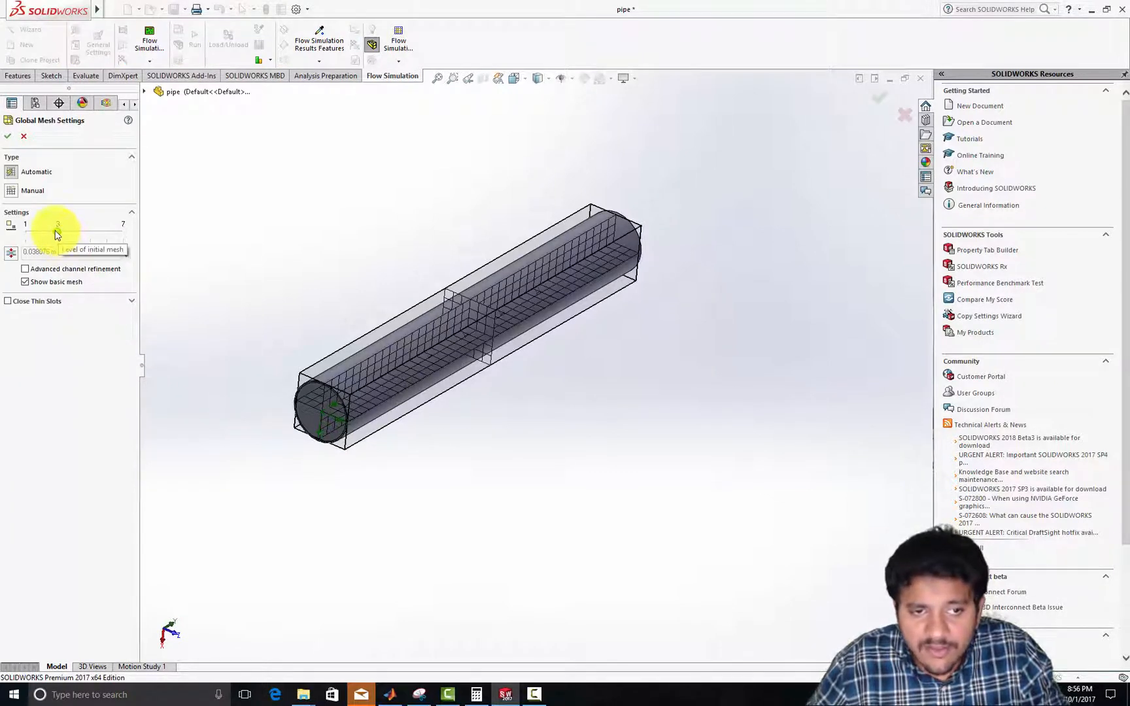
{"action": "left_click_drag", "start_coordinate": [60, 234], "coordinate": [128, 234]}
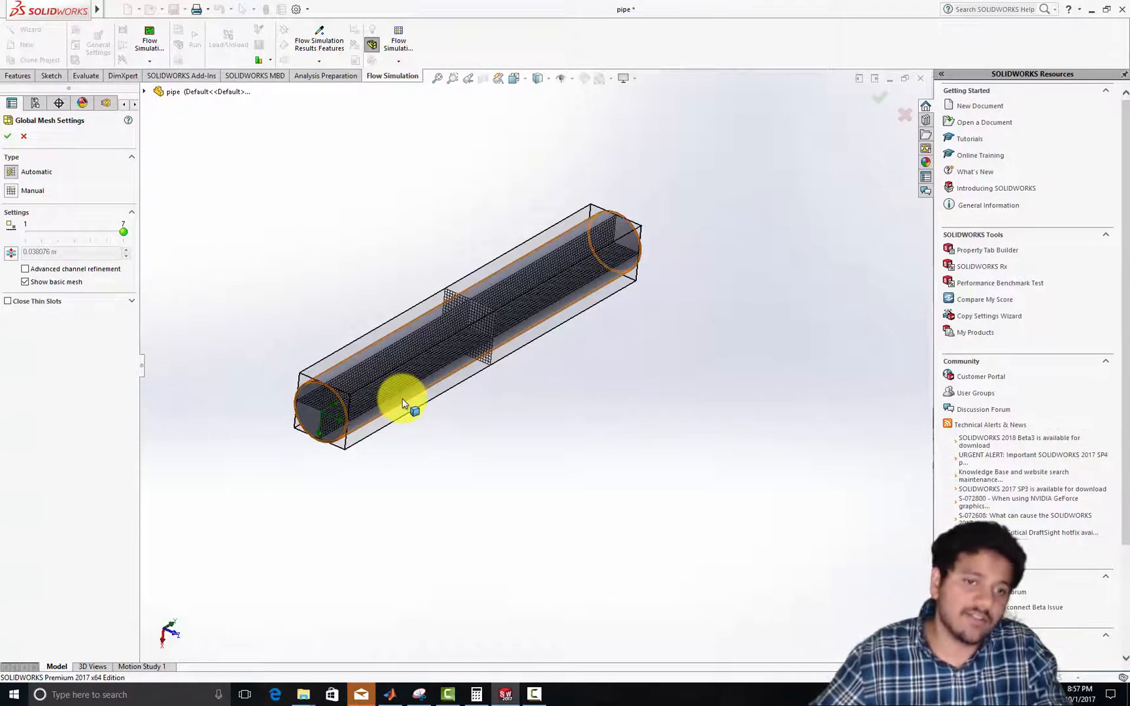
{"action": "left_click_drag", "start_coordinate": [125, 234], "coordinate": [54, 235]}
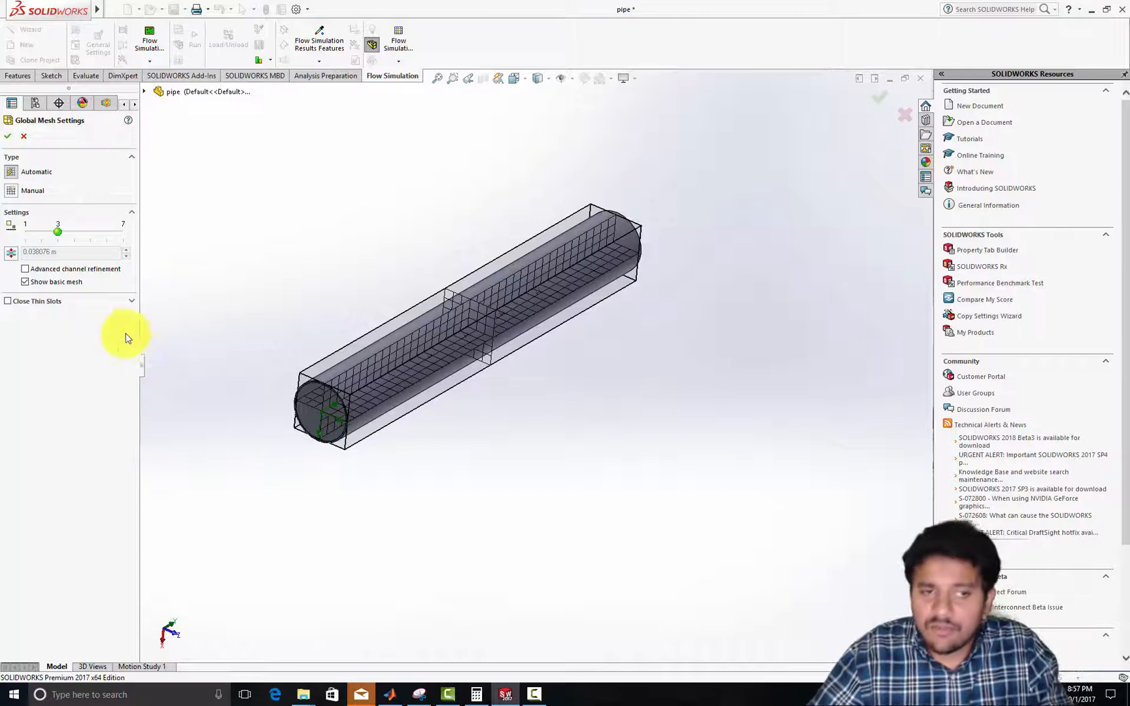
{"action": "left_click", "coordinate": [25, 269]}
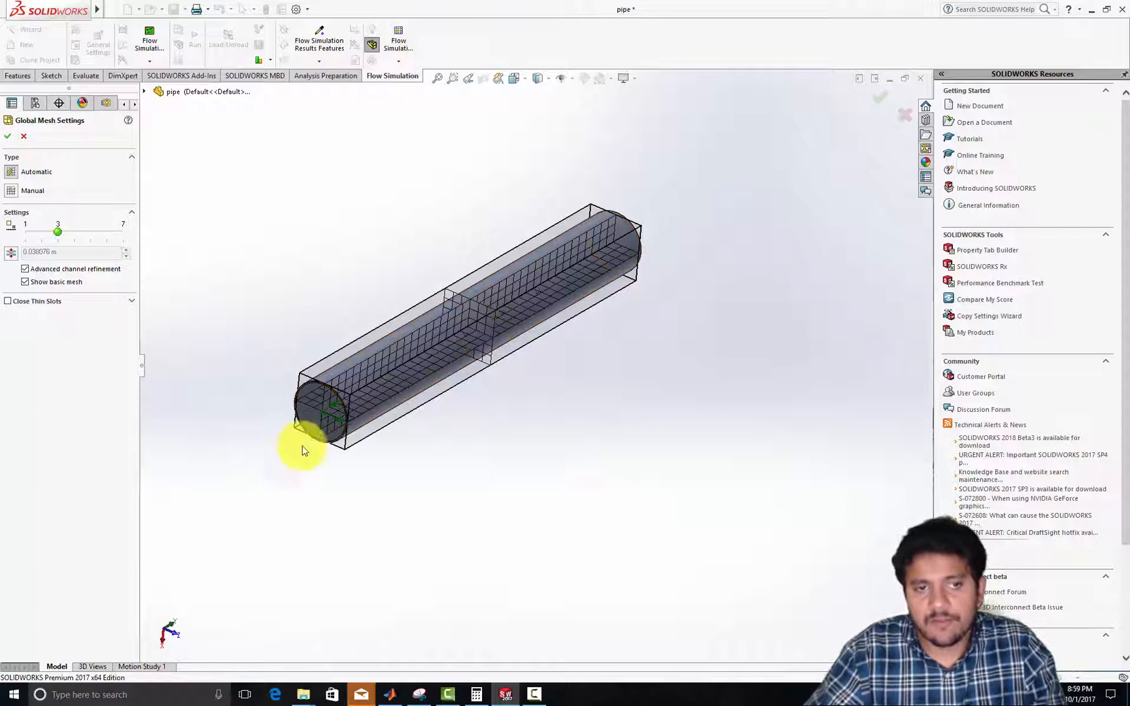
{"action": "left_click", "coordinate": [6, 137]}
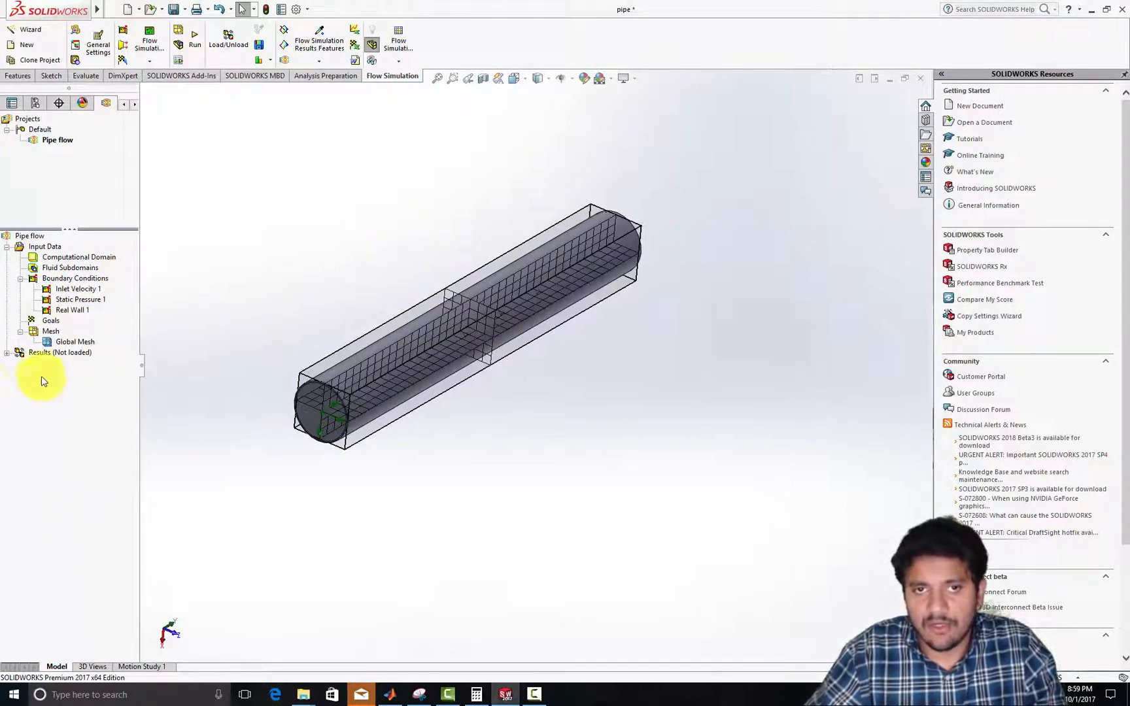
- Run a new calculation on this computer using all CPUs with results loaded, and close the solver window once it finishes
{"action": "left_click", "coordinate": [196, 41]}
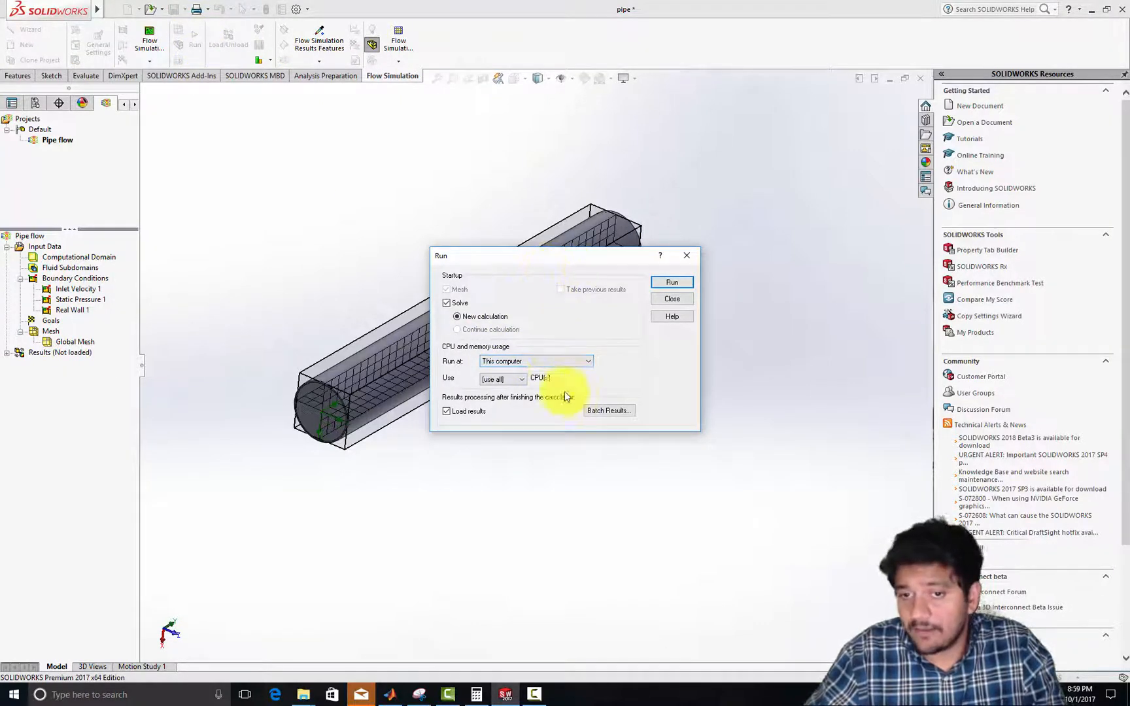
{"action": "left_click", "coordinate": [502, 381]}
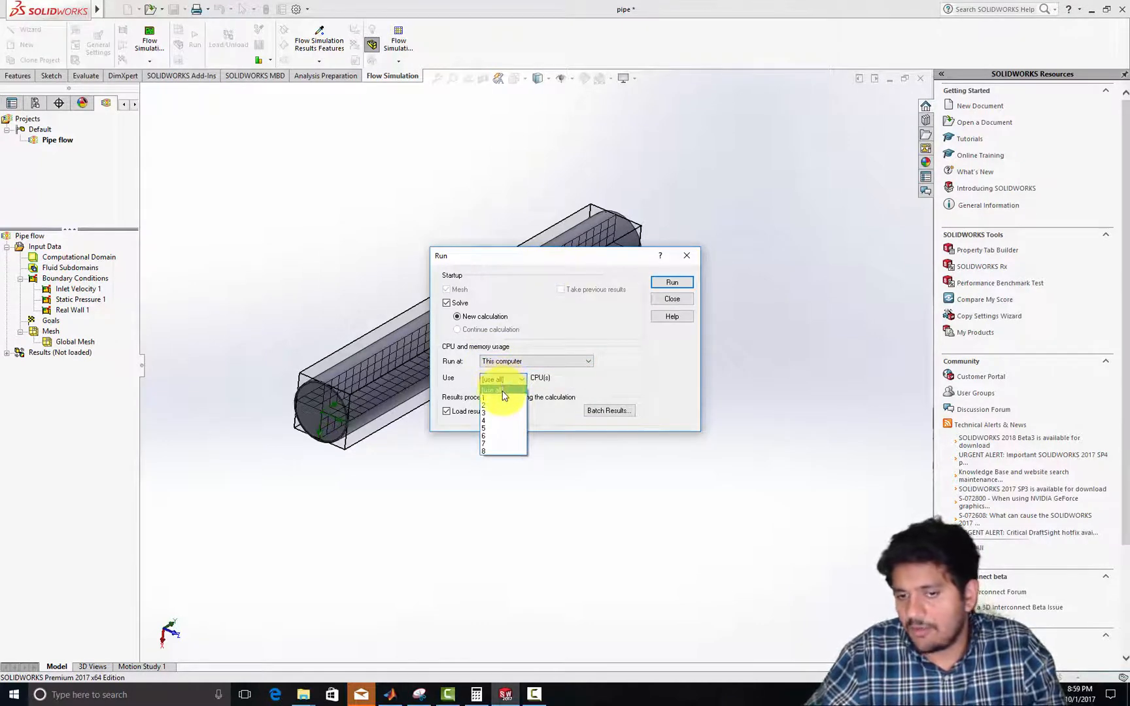
{"action": "left_click", "coordinate": [503, 391]}
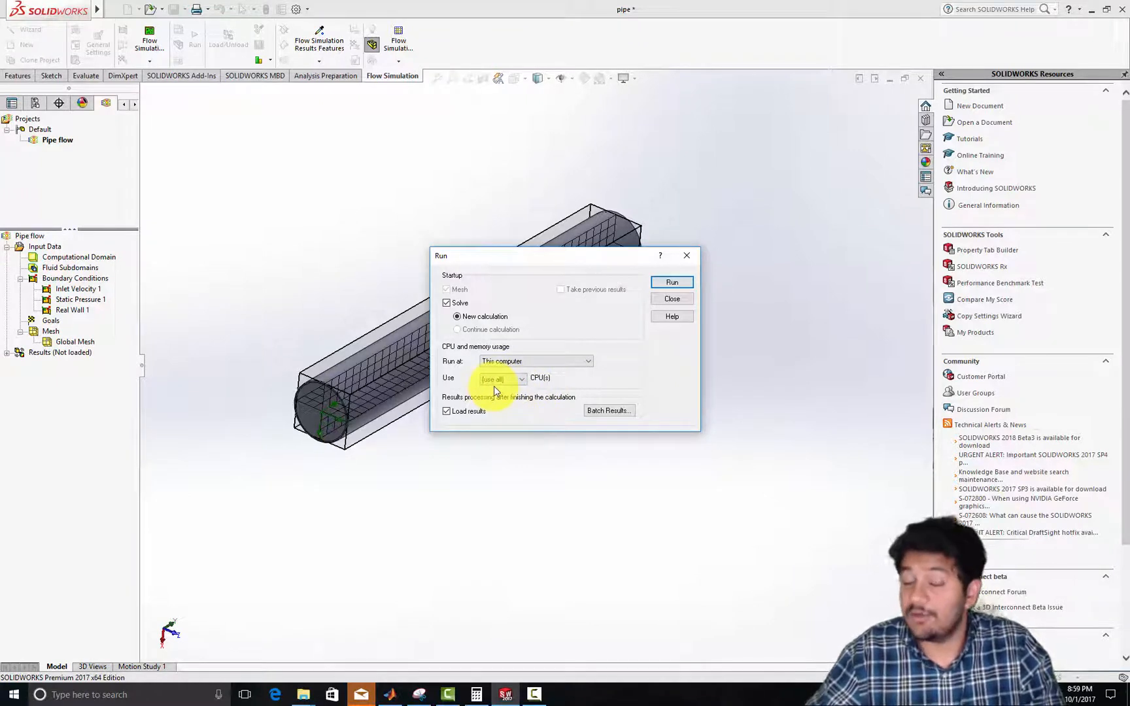
{"action": "left_click", "coordinate": [510, 381]}
{"action": "left_click", "coordinate": [514, 400]}
{"action": "left_click", "coordinate": [499, 381]}
{"action": "left_click", "coordinate": [490, 393]}
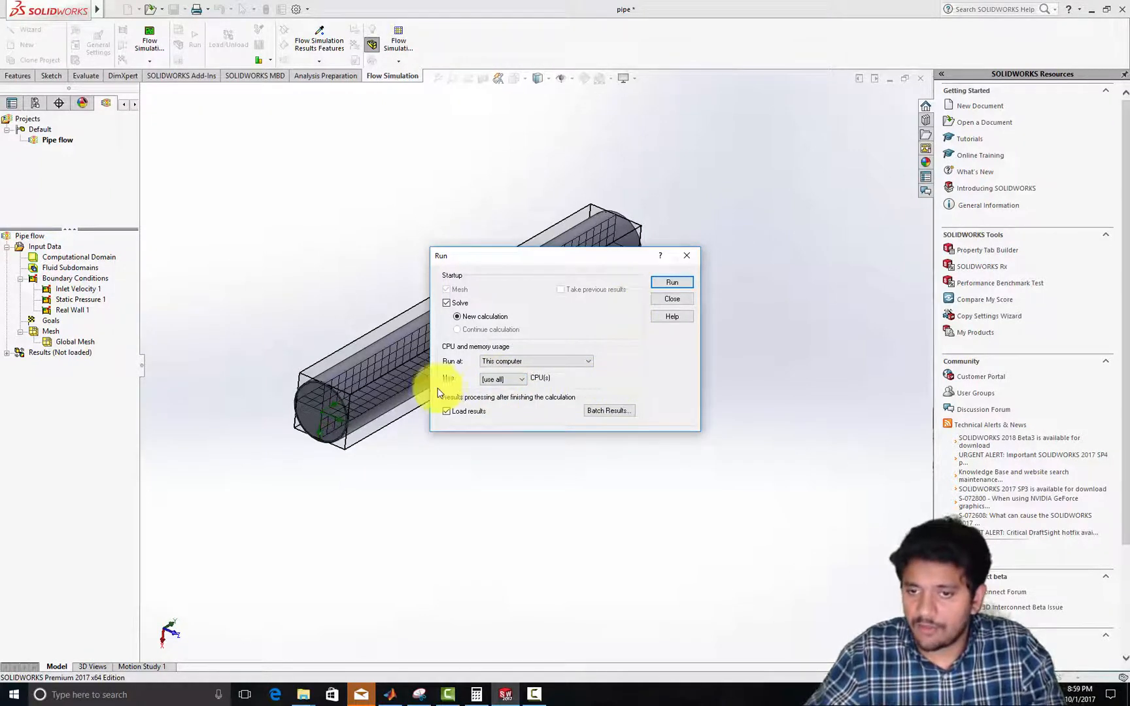
{"action": "left_click", "coordinate": [663, 284]}
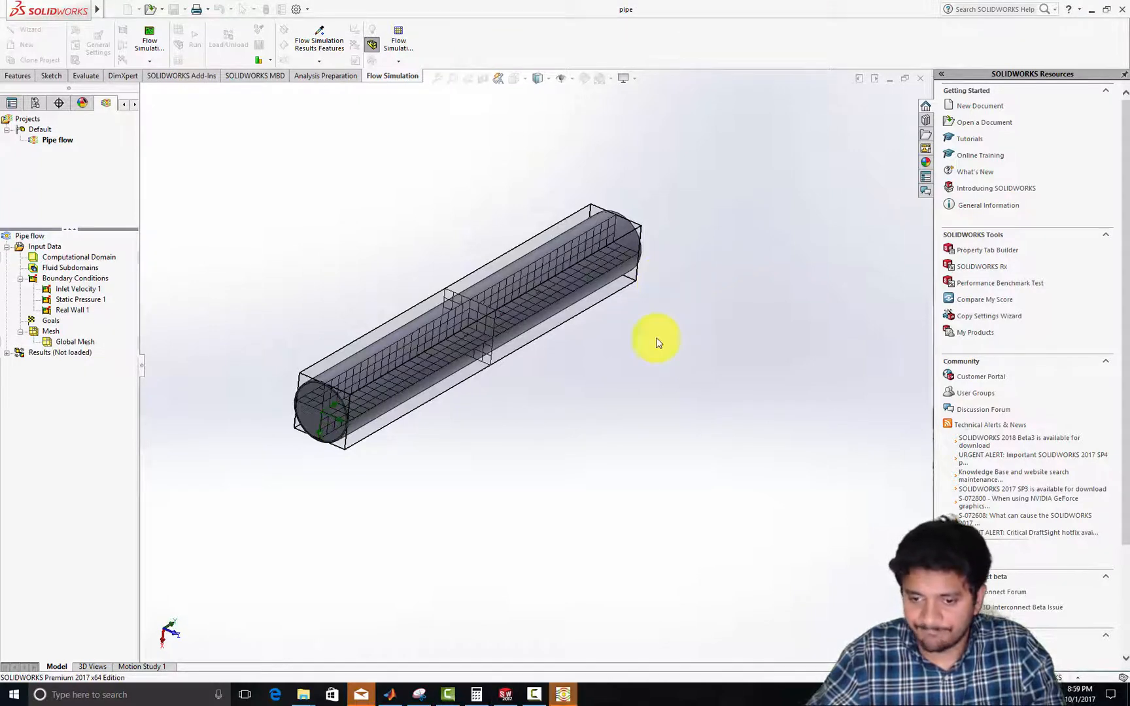
{"action": "left_click", "coordinate": [565, 690]}
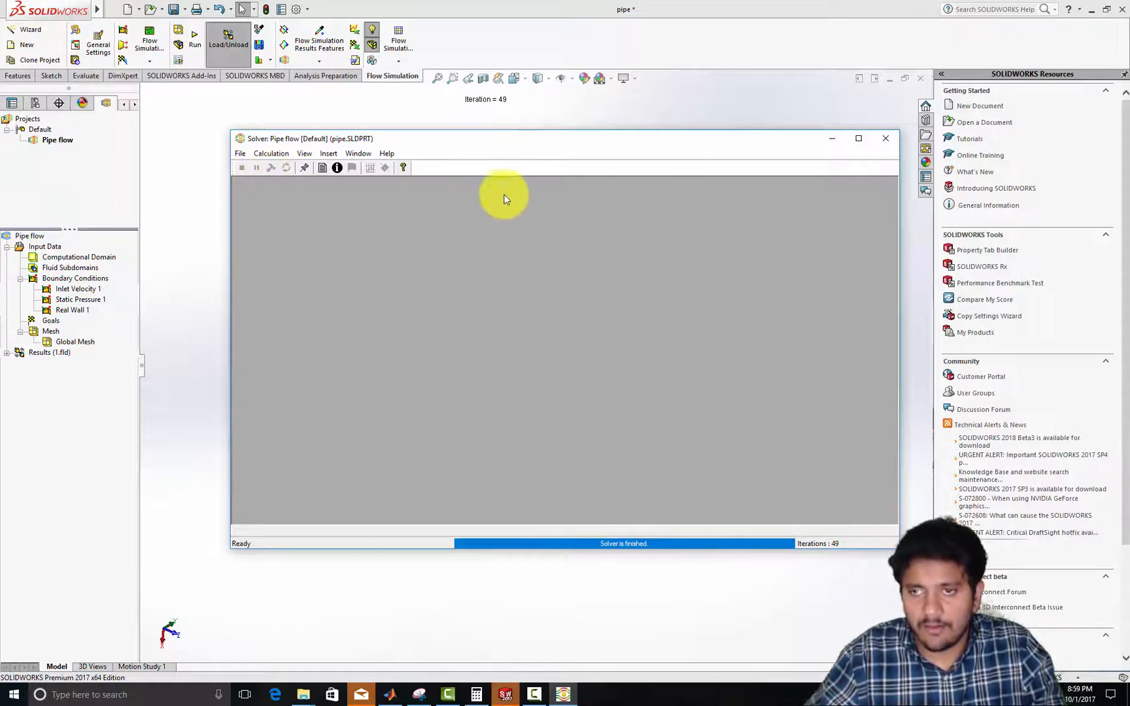
{"action": "left_click", "coordinate": [885, 138]}
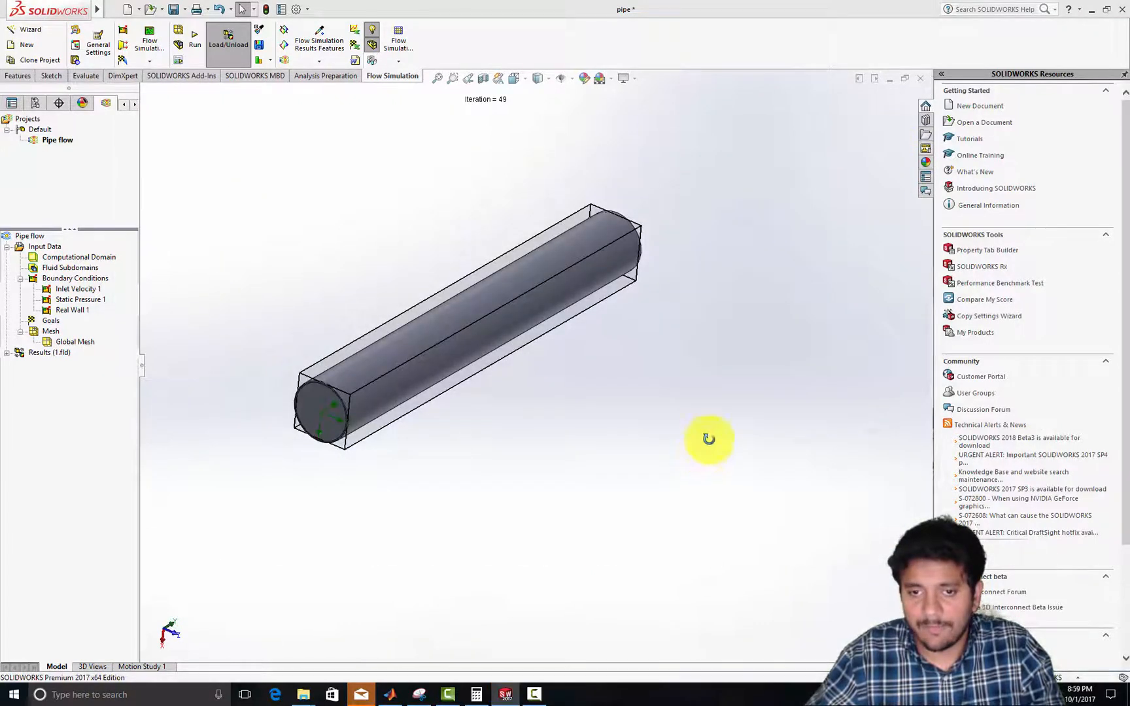
- Hide the computational domain and set the pipe model's transparency to 0.50
{"action": "scroll", "coordinate": [703, 439], "scroll_direction": "up", "scroll_amount": 1}
{"action": "scroll", "coordinate": [623, 457], "scroll_direction": "down", "scroll_amount": 4}
{"action": "middle_click_drag", "start_coordinate": [540, 457], "coordinate": [621, 475], "text": "ctrl"}
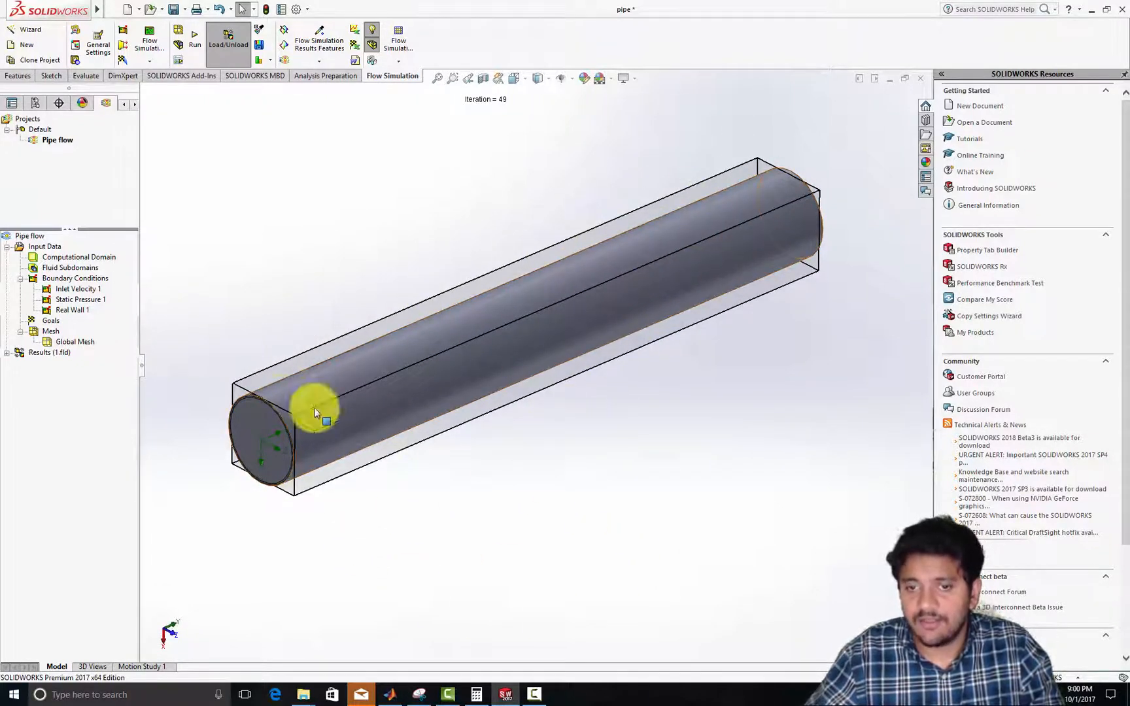
{"action": "right_click", "coordinate": [93, 258]}
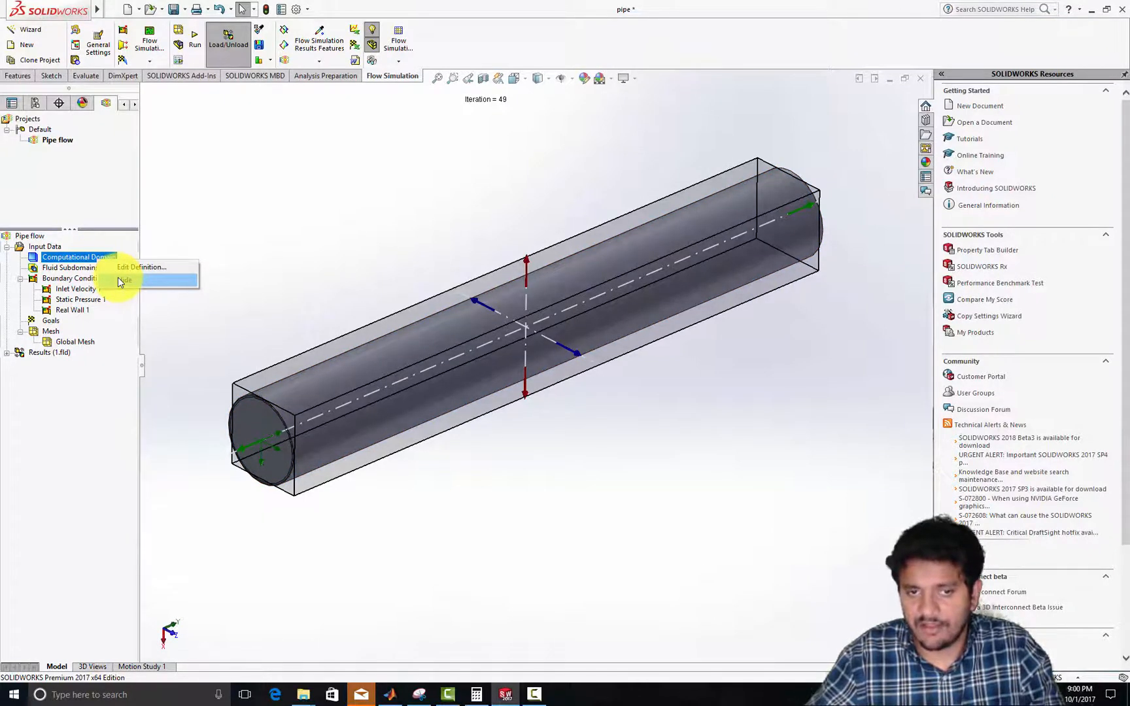
{"action": "left_click", "coordinate": [118, 278]}
{"action": "left_click", "coordinate": [398, 50]}
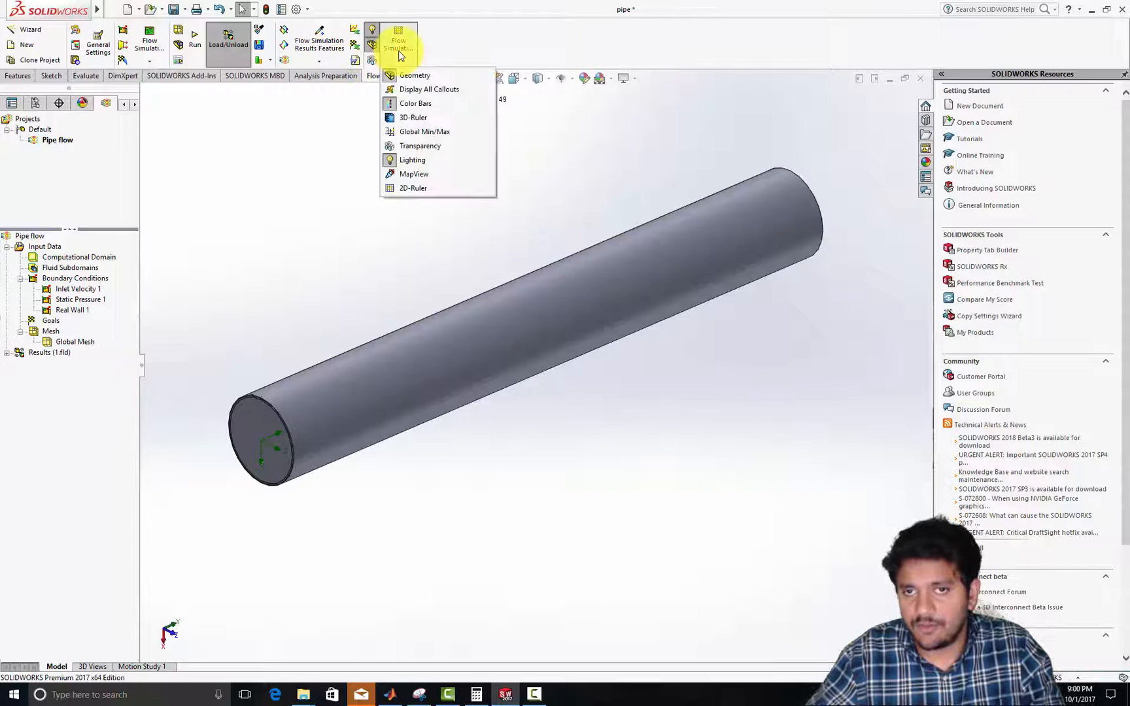
{"action": "left_click", "coordinate": [419, 145]}
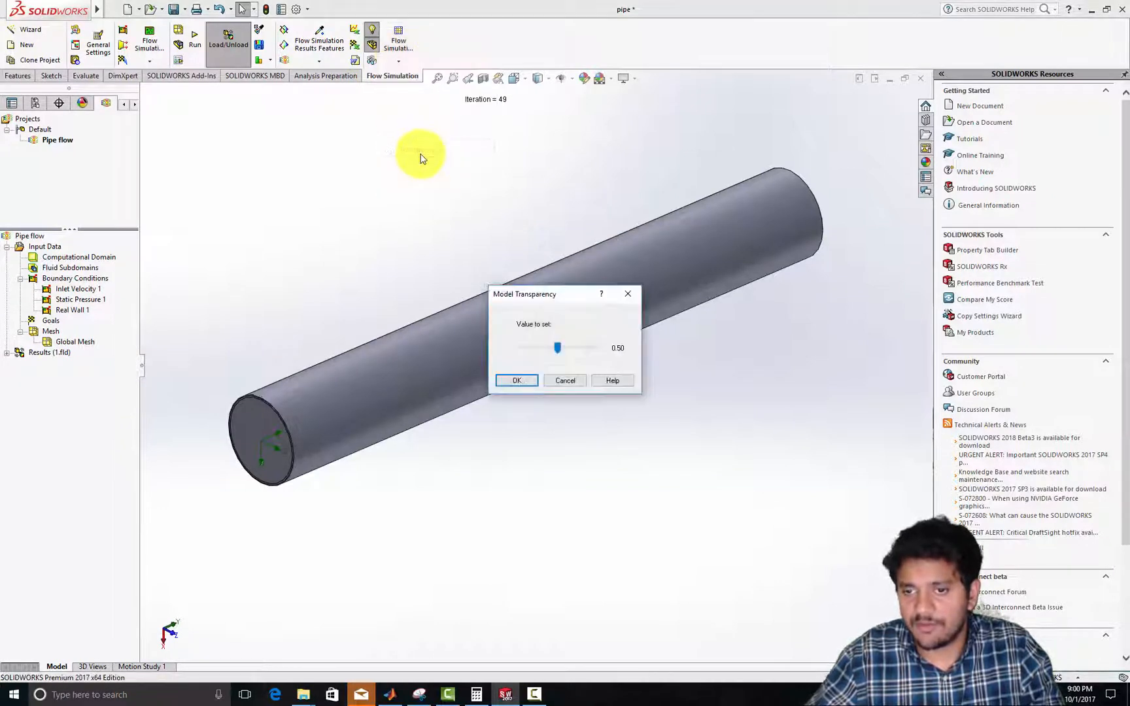
{"action": "left_click", "coordinate": [518, 381]}
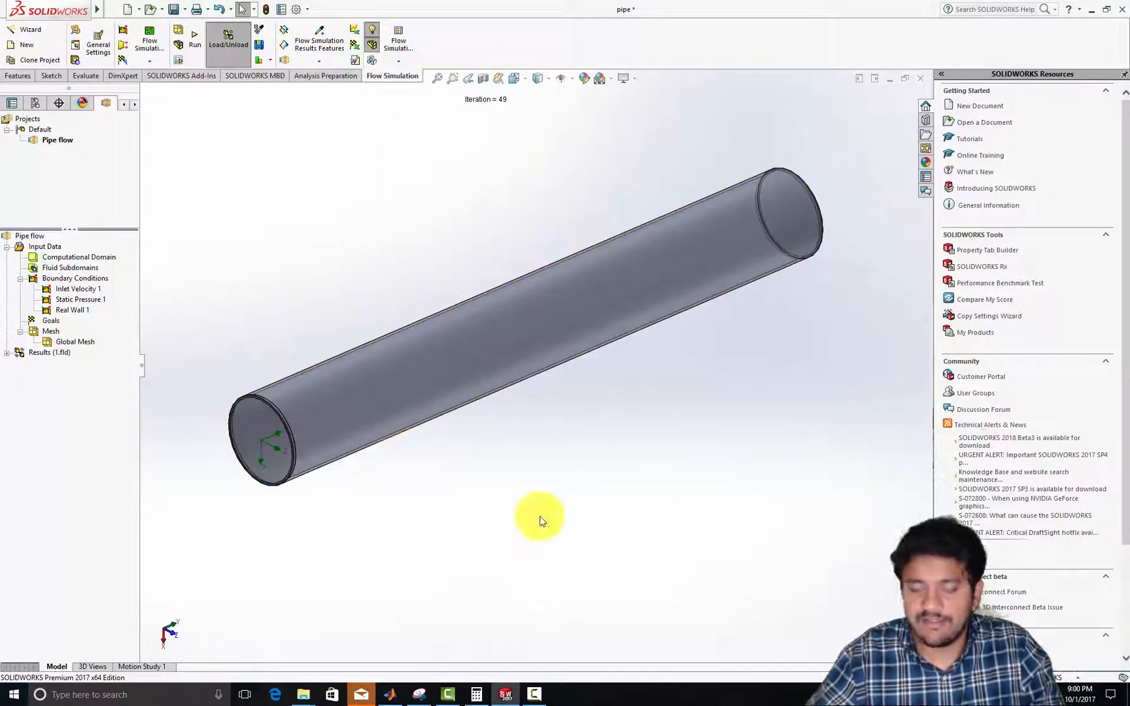
{"action": "scroll", "coordinate": [401, 547], "scroll_direction": "up", "scroll_amount": 2}
{"action": "scroll", "coordinate": [385, 464], "scroll_direction": "down", "scroll_amount": 3}
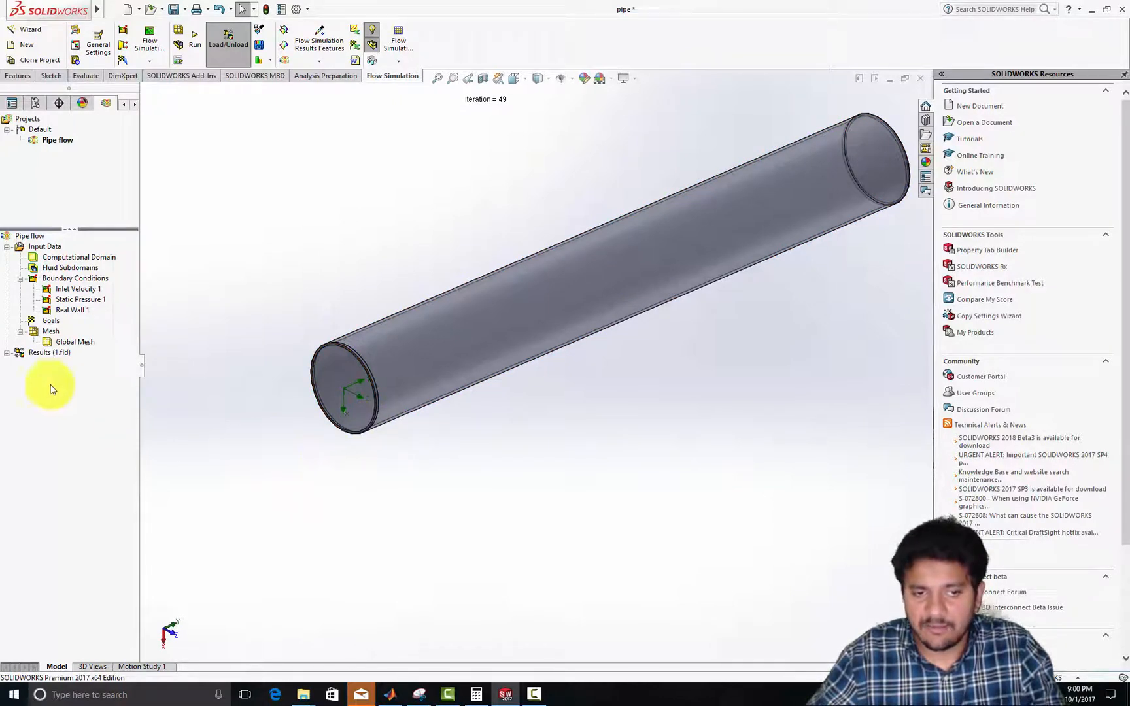
- Create a cut plot on the XY plane at 0 m offset showing Velocity contours with 10 levels and the mesh overlaid
{"action": "left_click", "coordinate": [7, 353]}
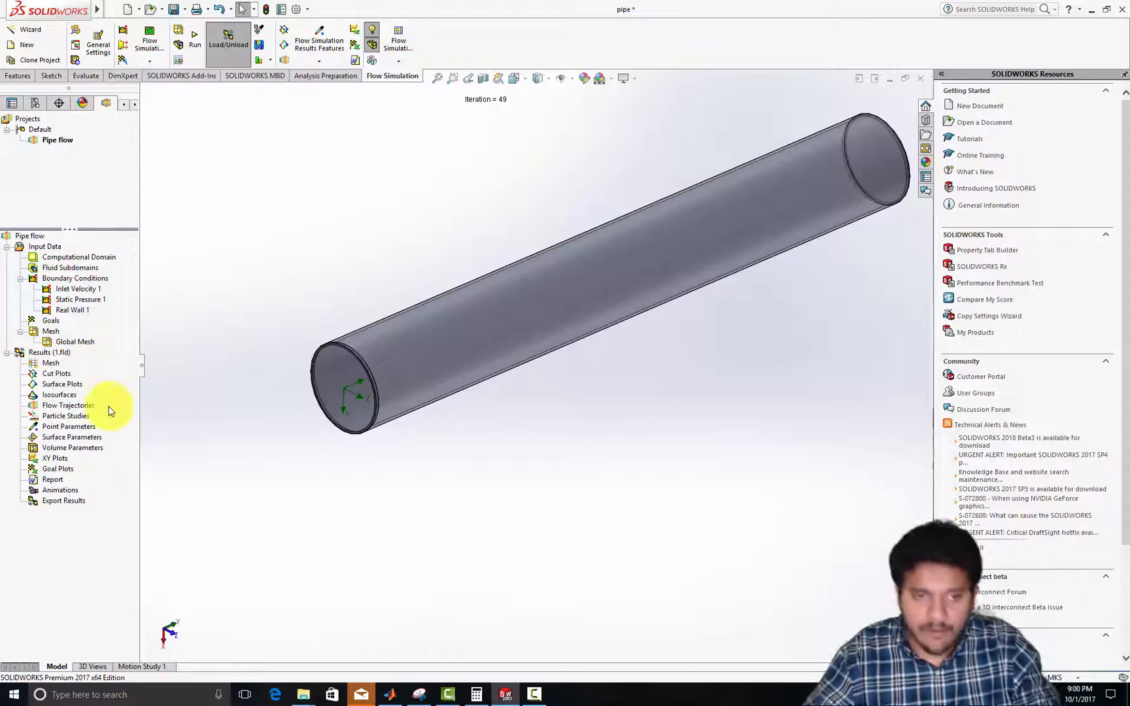
{"action": "right_click", "coordinate": [58, 377]}
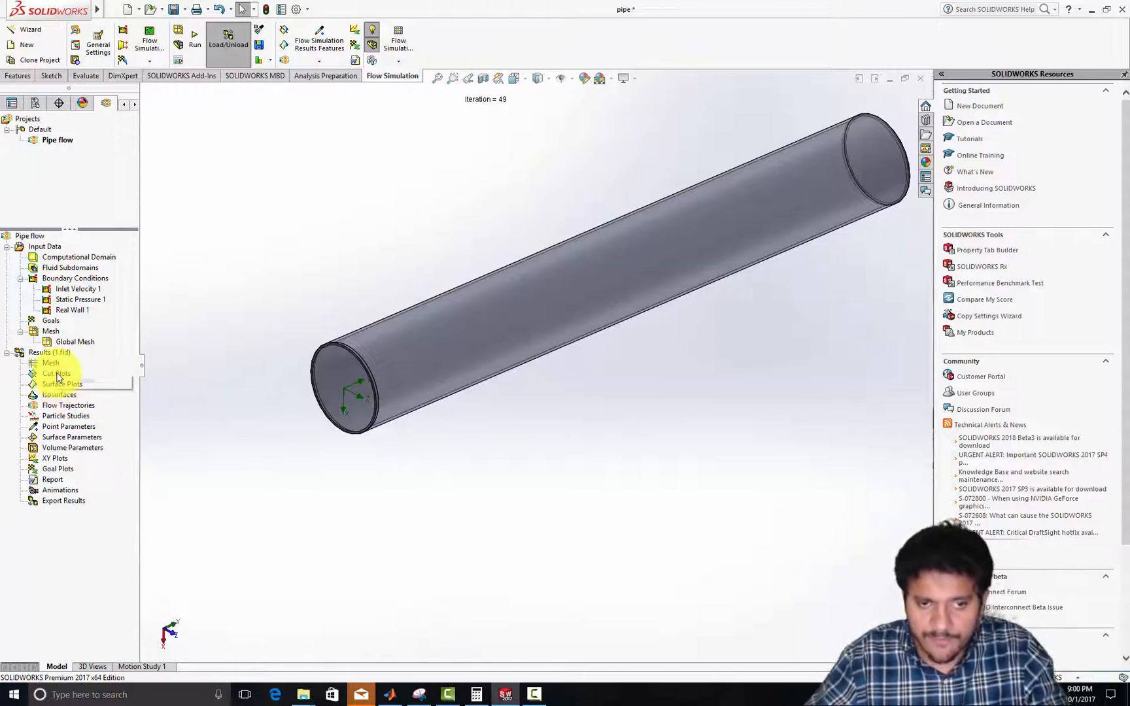
{"action": "left_click", "coordinate": [74, 381]}
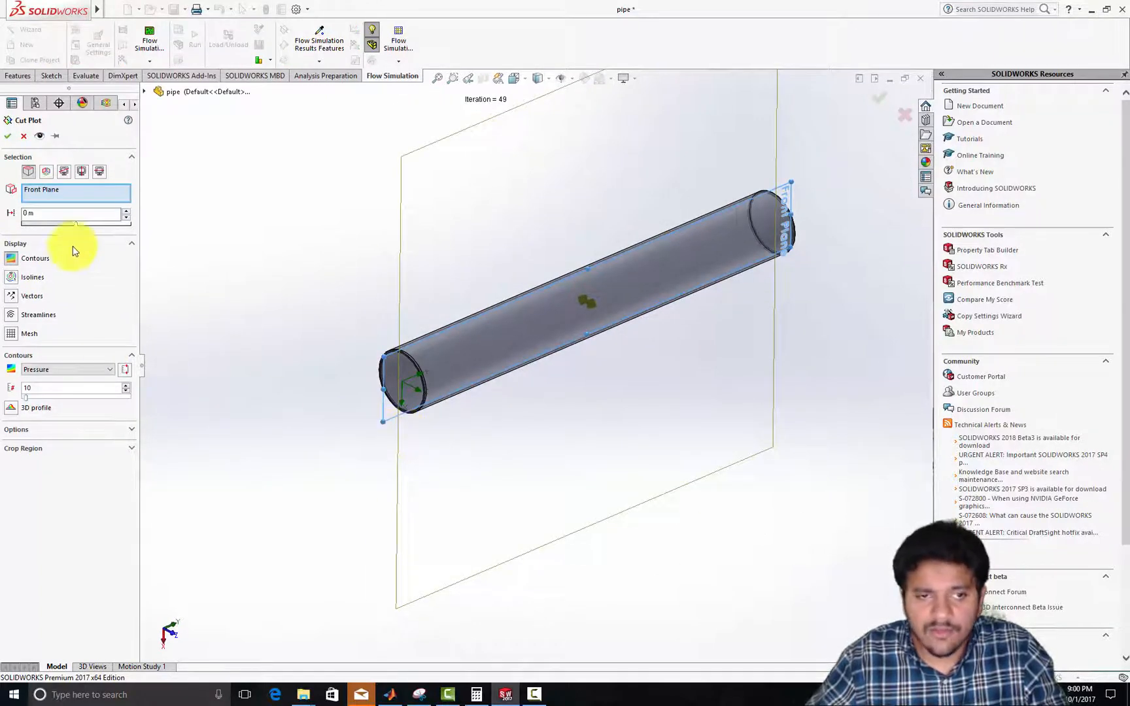
{"action": "left_click", "coordinate": [46, 172]}
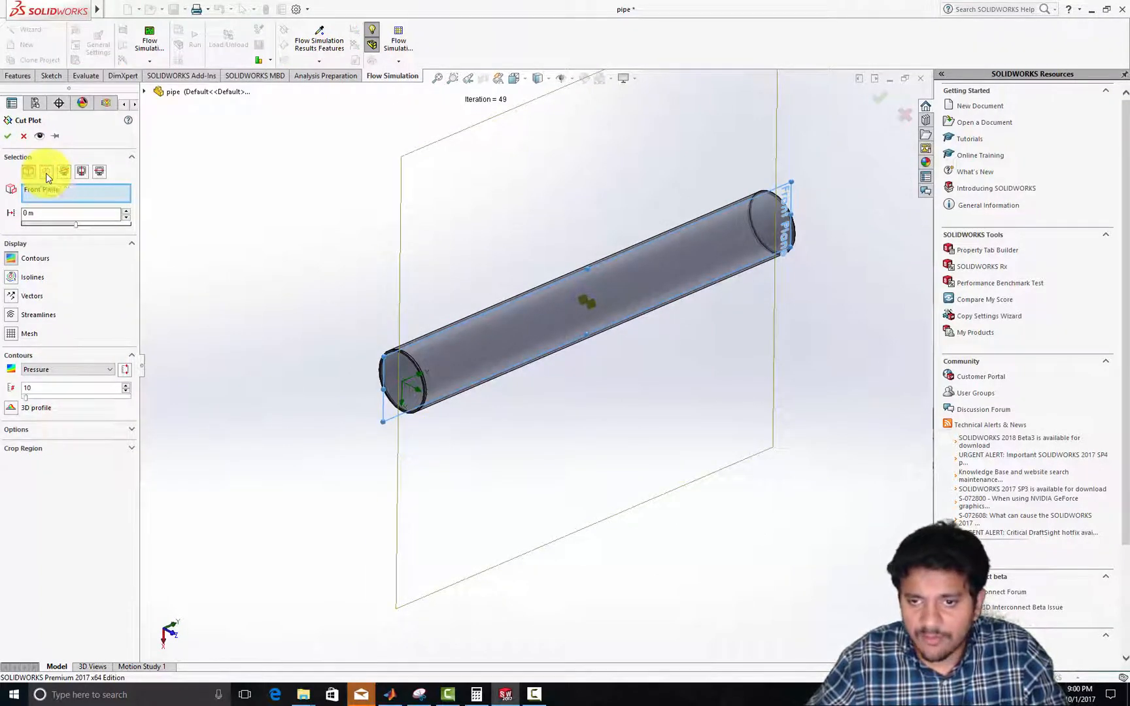
{"action": "middle_click_drag", "start_coordinate": [323, 393], "coordinate": [437, 361]}
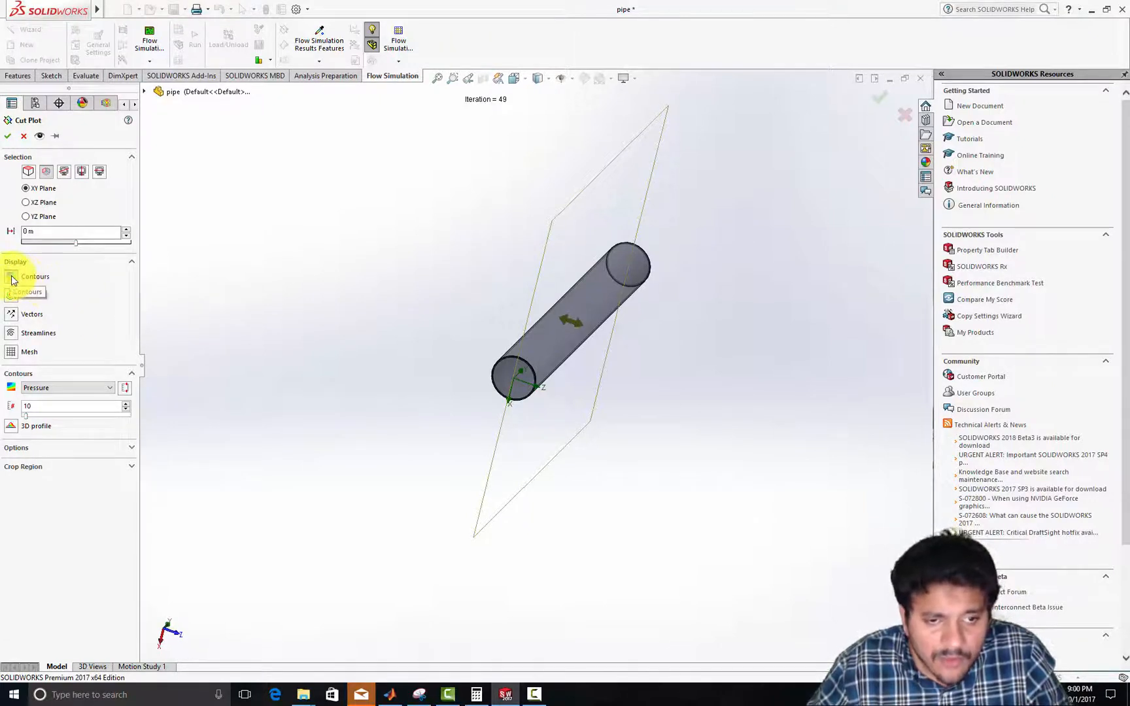
{"action": "left_click", "coordinate": [71, 388]}
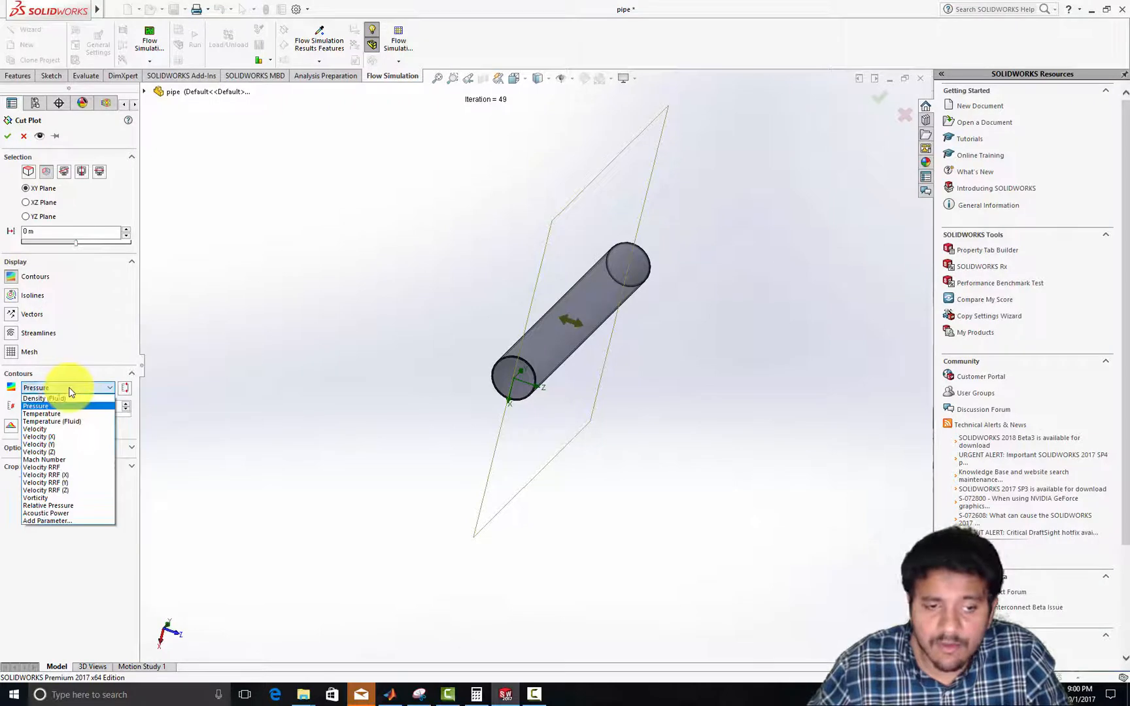
{"action": "left_click", "coordinate": [52, 429]}
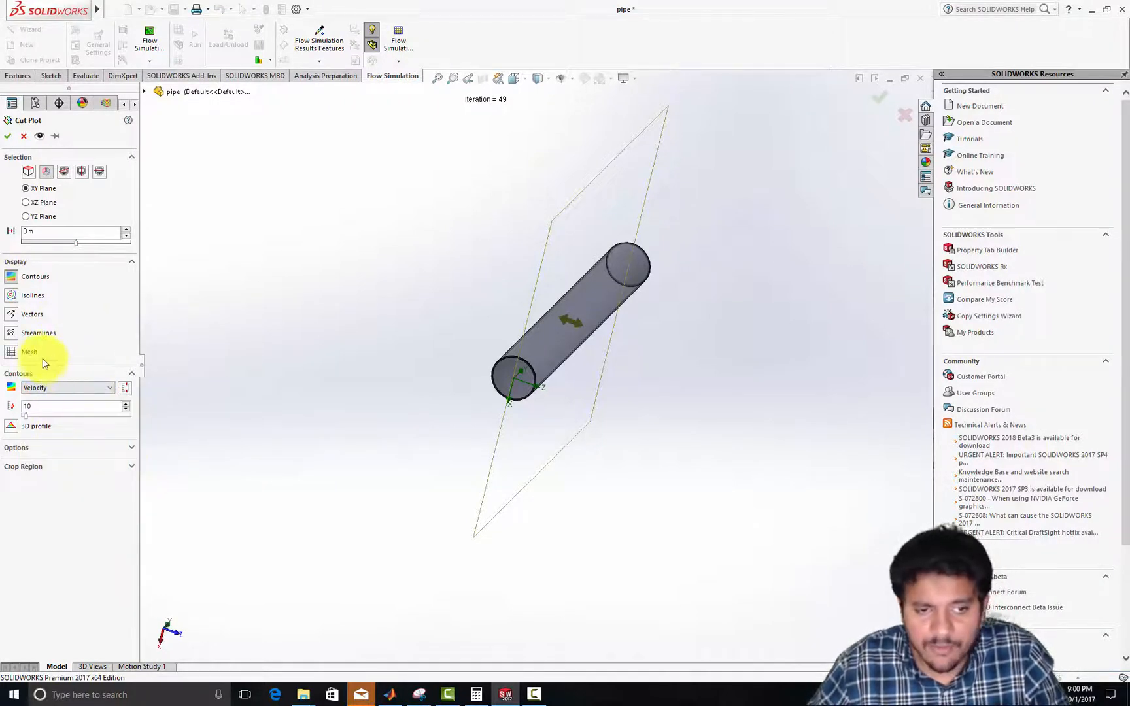
{"action": "left_click", "coordinate": [15, 354]}
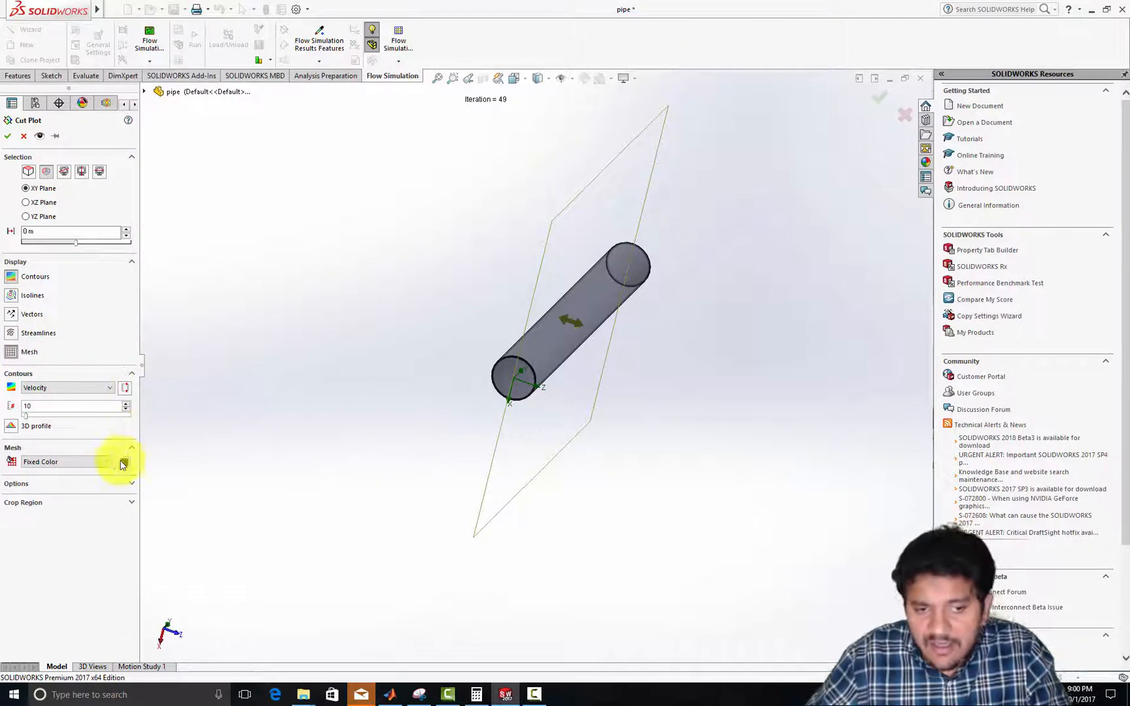
{"action": "left_click", "coordinate": [8, 136]}
- Examine the velocity contours and mesh cells along the pipe's longitudinal cut plot, viewed square to the section
{"action": "middle_click_drag", "start_coordinate": [580, 454], "coordinate": [480, 408]}
{"action": "key", "text": "f"}
{"action": "middle_click_drag", "start_coordinate": [657, 333], "coordinate": [520, 503]}
{"action": "scroll", "coordinate": [495, 444], "scroll_direction": "down", "scroll_amount": 3}
{"action": "scroll", "coordinate": [506, 412], "scroll_direction": "up", "scroll_amount": 2}
{"action": "scroll", "coordinate": [547, 458], "scroll_direction": "down", "scroll_amount": 2}
{"action": "scroll", "coordinate": [545, 454], "scroll_direction": "down", "scroll_amount": 1}
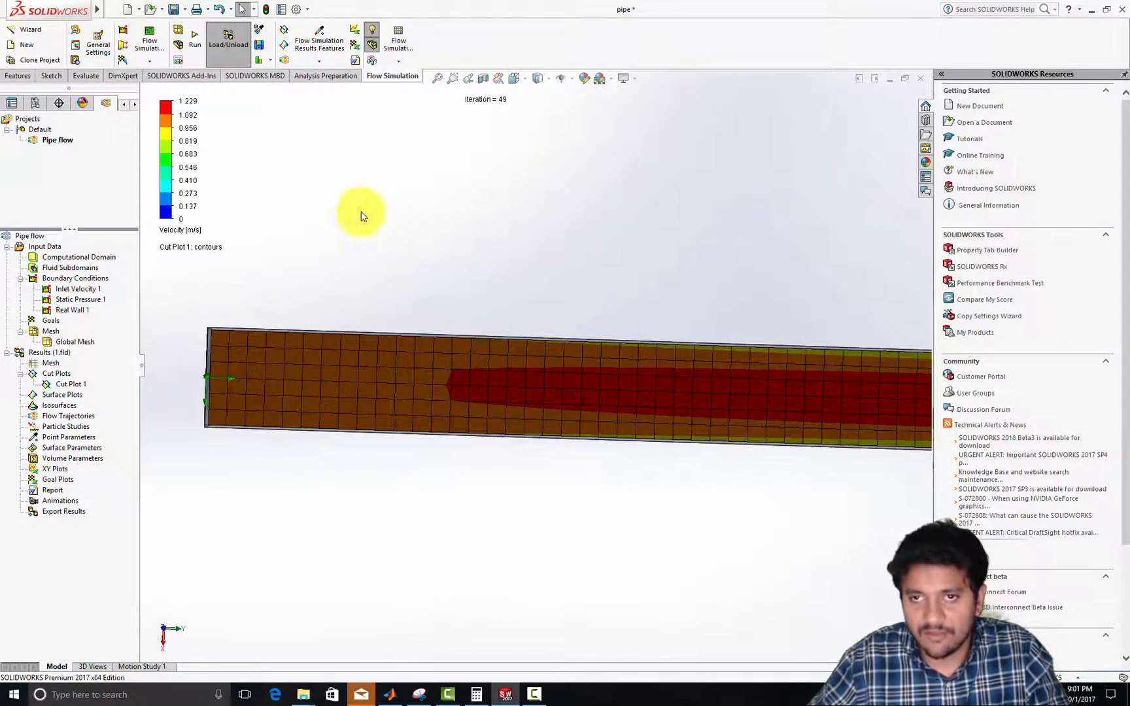
{"action": "left_click", "coordinate": [516, 79]}
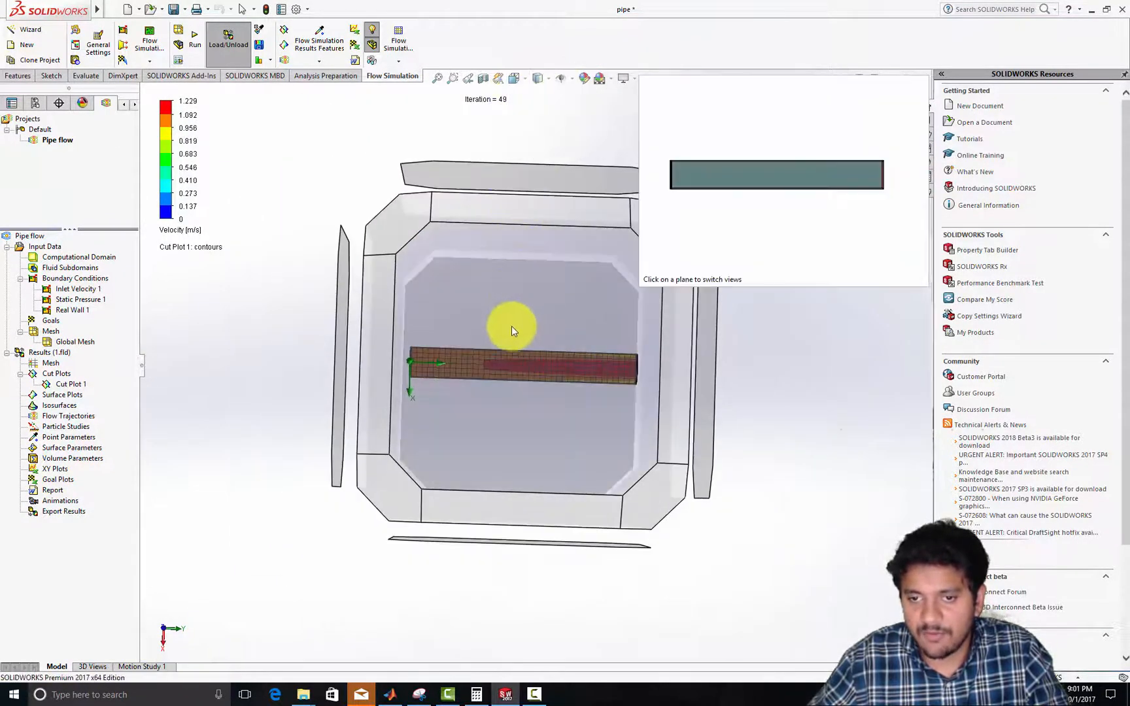
{"action": "left_click", "coordinate": [511, 326]}
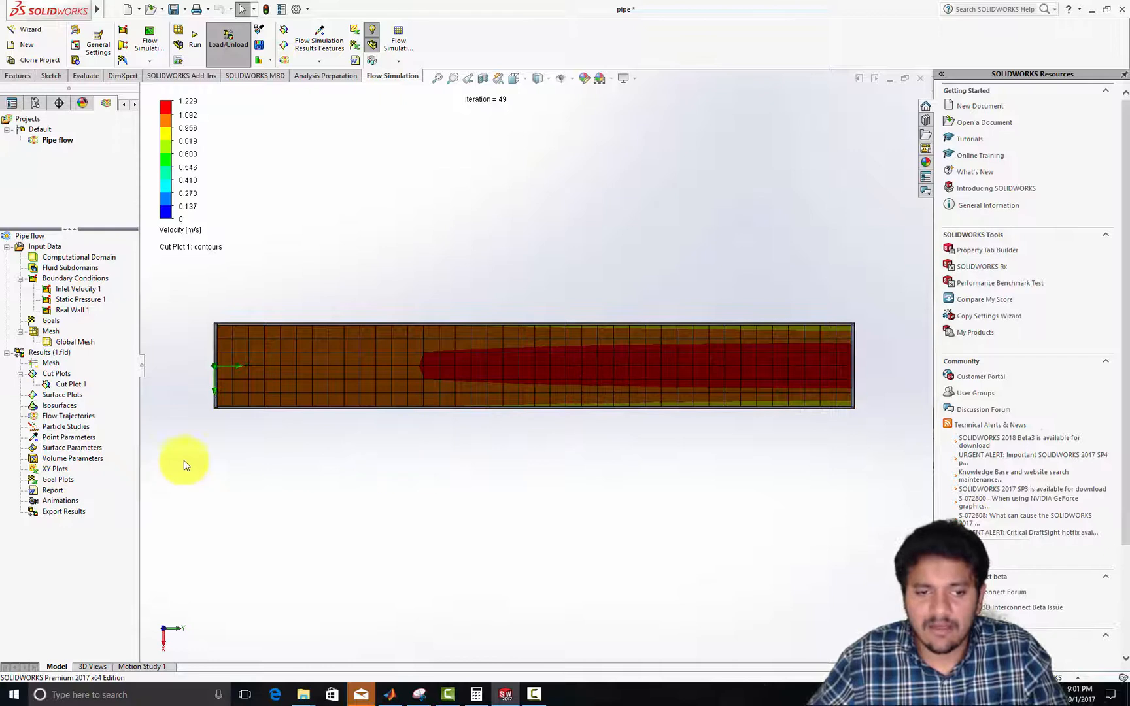
{"action": "middle_click_drag", "start_coordinate": [508, 499], "coordinate": [537, 512]}
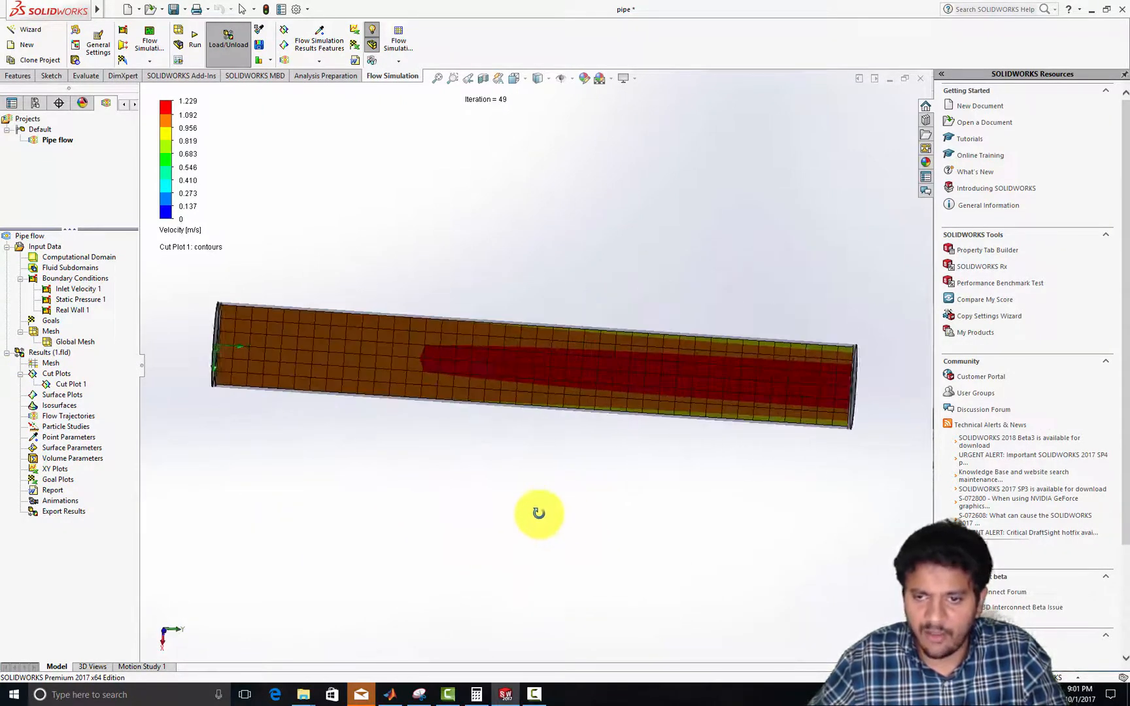
- Set the automatic global mesh to level 5 with advanced channel refinement kept on, and accept it
{"action": "right_click", "coordinate": [48, 333]}
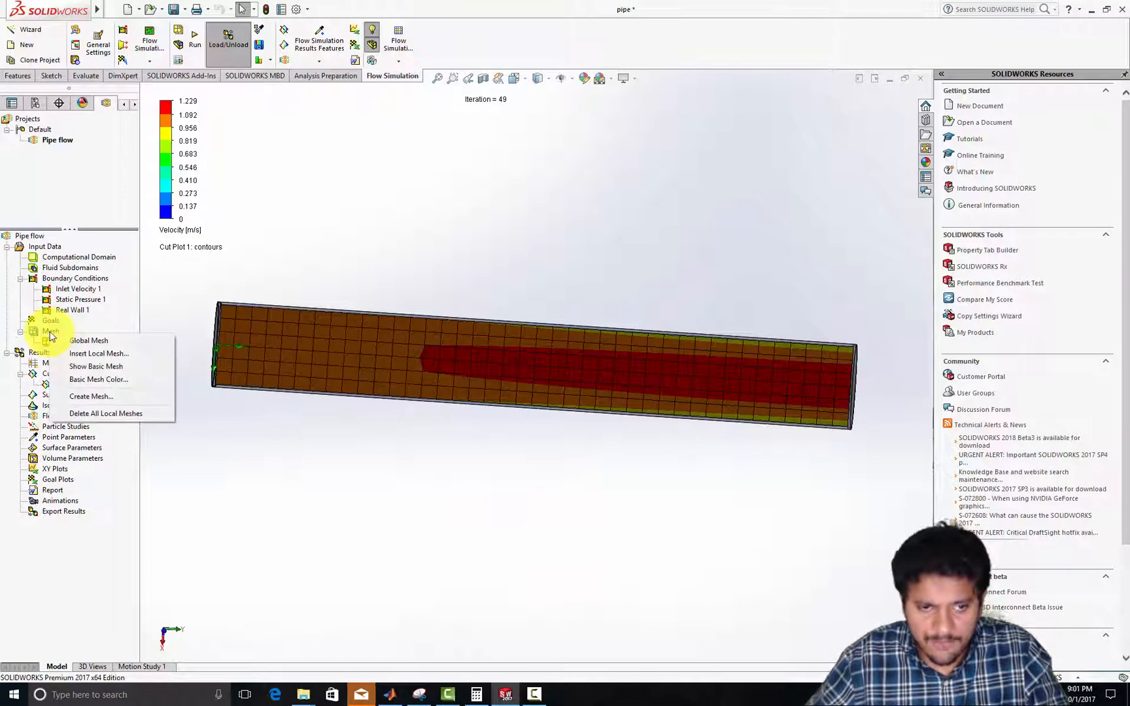
{"action": "left_click", "coordinate": [174, 315]}
{"action": "right_click", "coordinate": [79, 341]}
{"action": "left_click", "coordinate": [97, 350]}
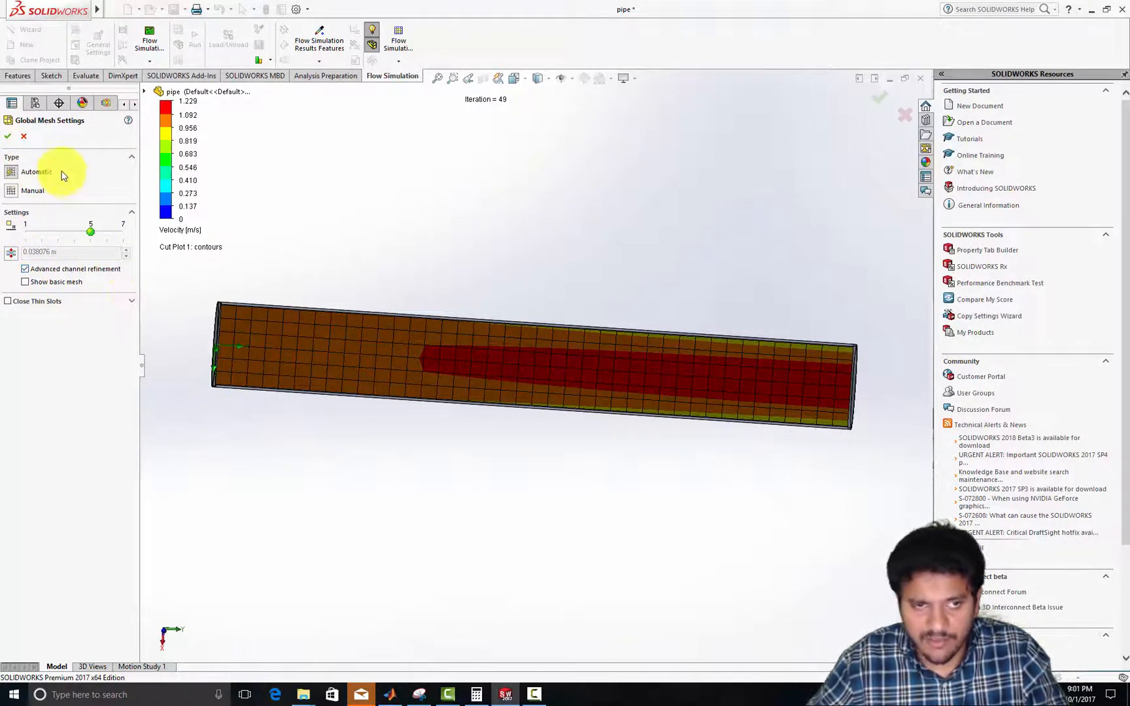
{"action": "left_click", "coordinate": [6, 139]}
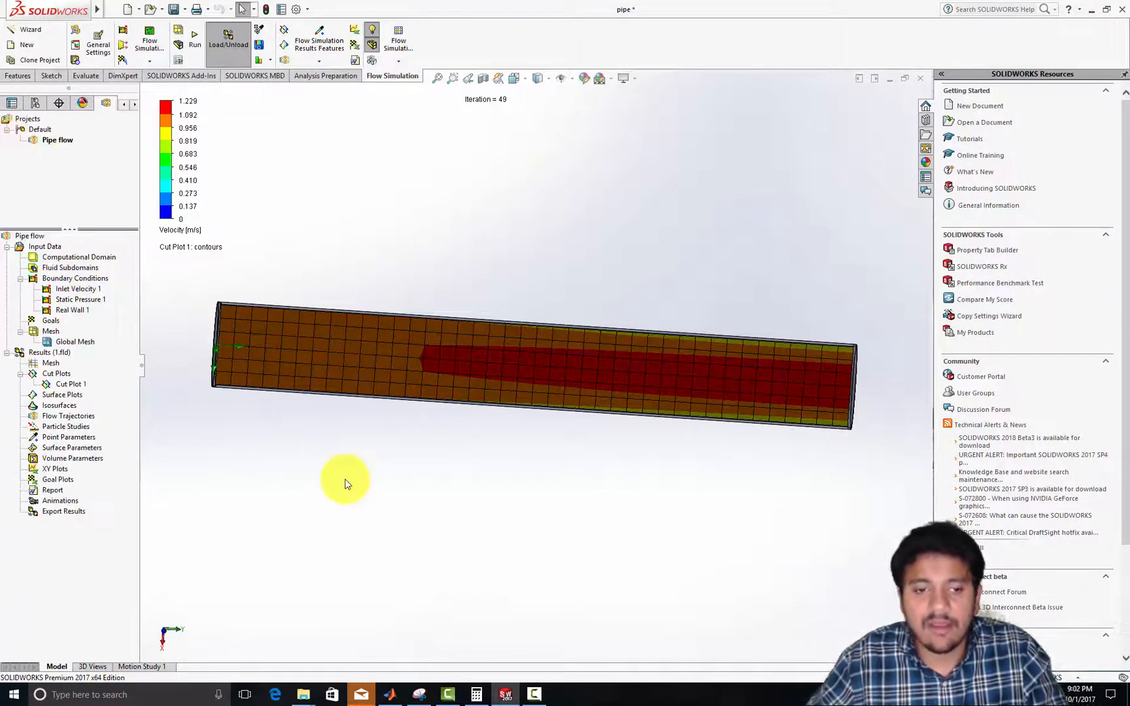
- Run a new calculation of the pipe flow project with the refined mesh, check the solver information, and close the finished solver
{"action": "left_click", "coordinate": [196, 43]}
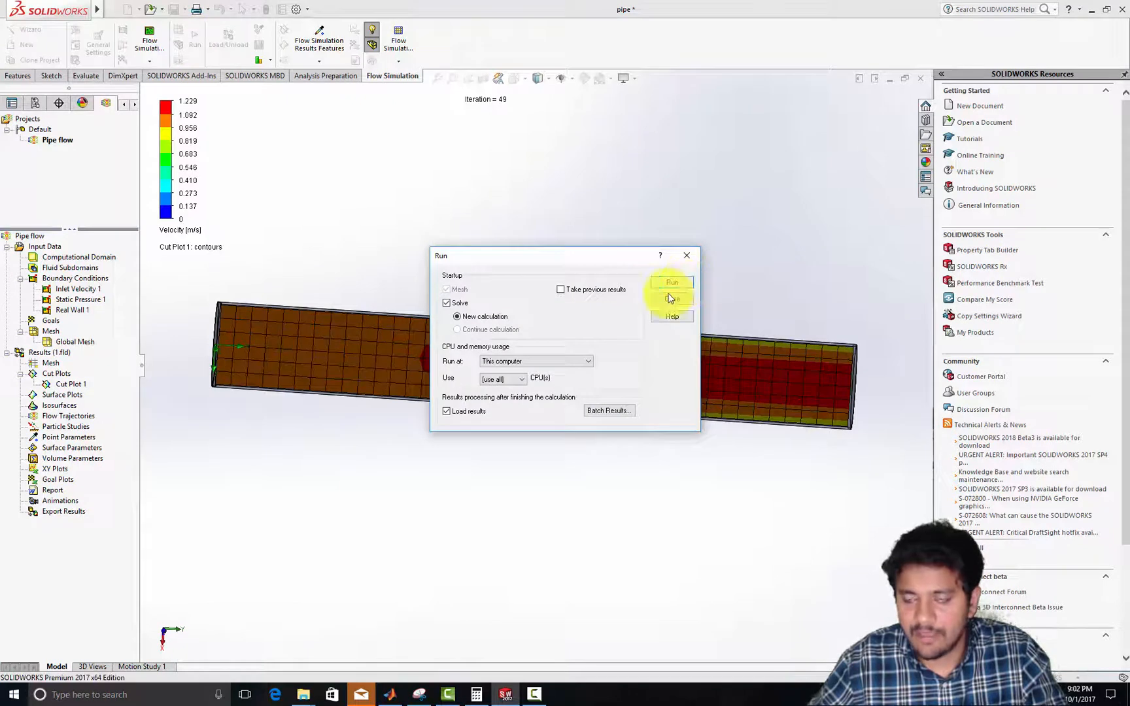
{"action": "left_click", "coordinate": [687, 282]}
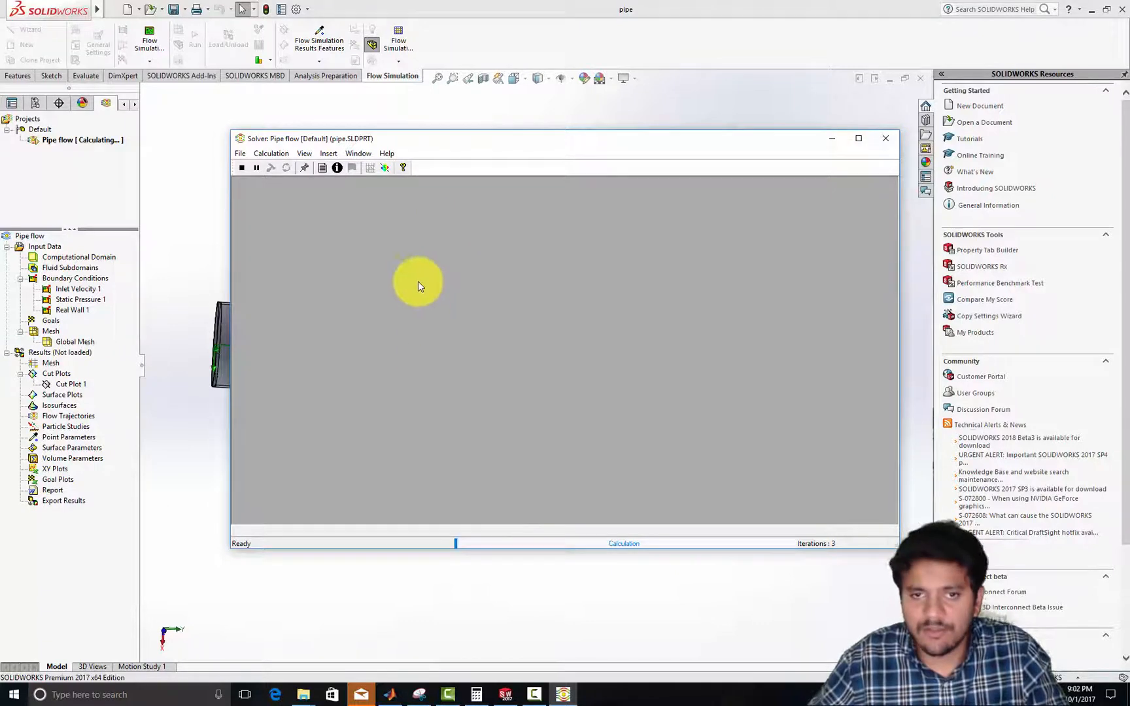
{"action": "left_click", "coordinate": [337, 168]}
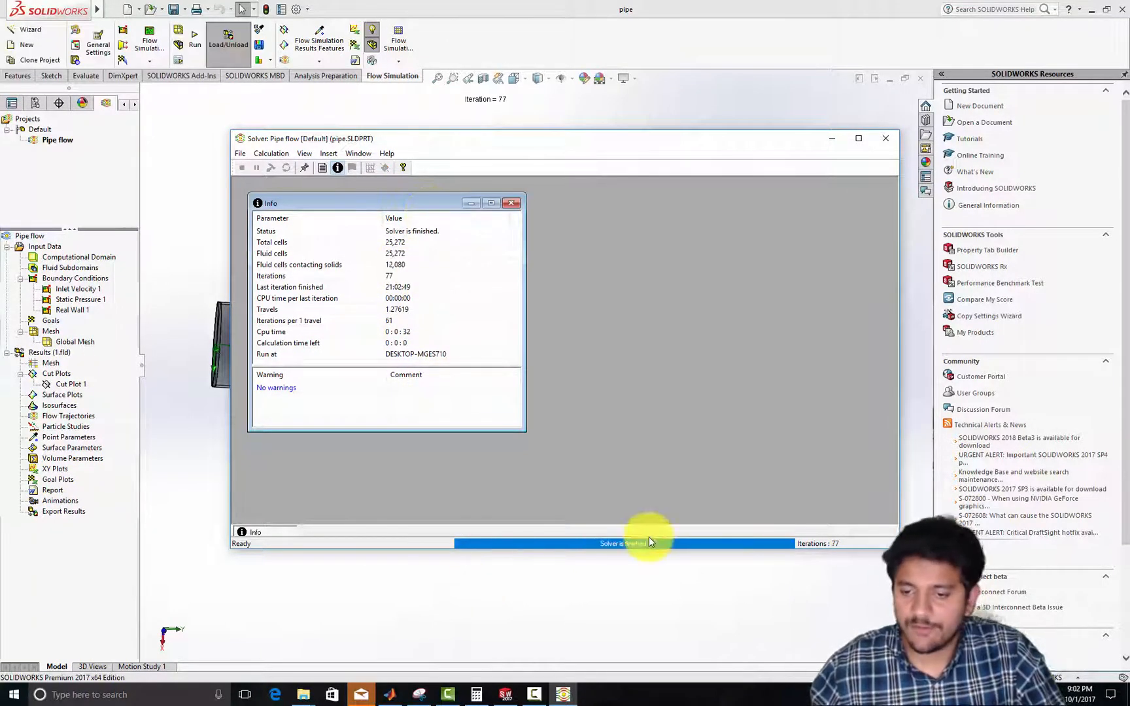
{"action": "left_click", "coordinate": [885, 142]}
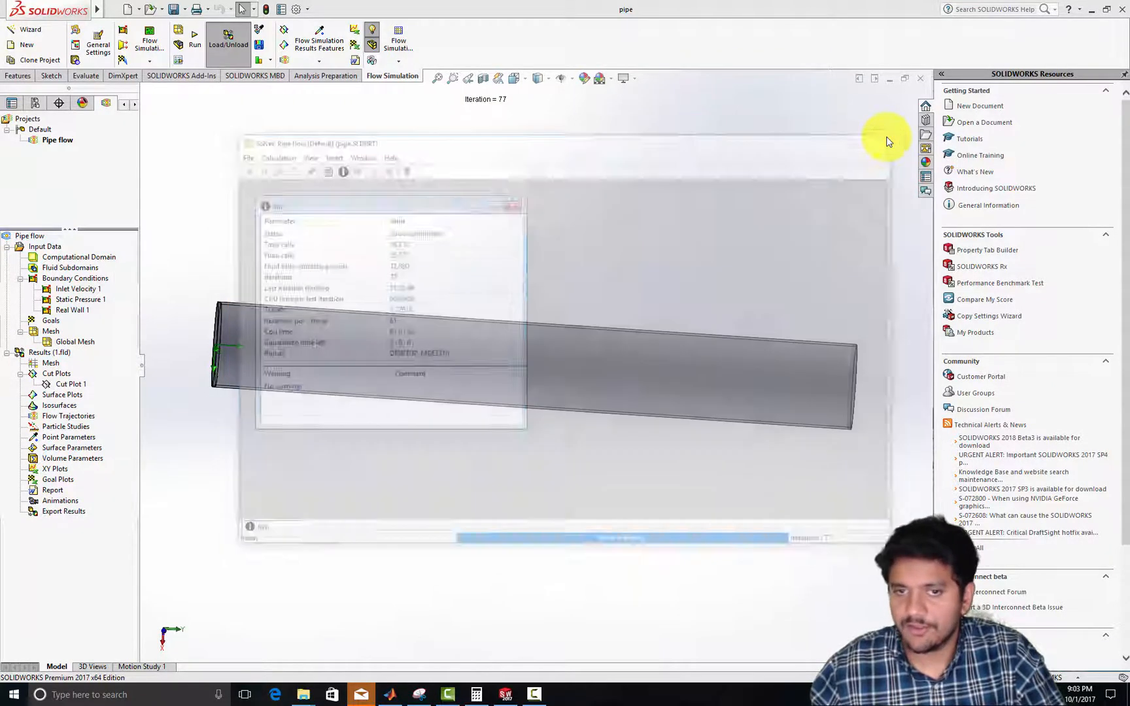
- Show the existing velocity cut plot for the new results and view it square to the section
{"action": "right_click", "coordinate": [65, 388]}
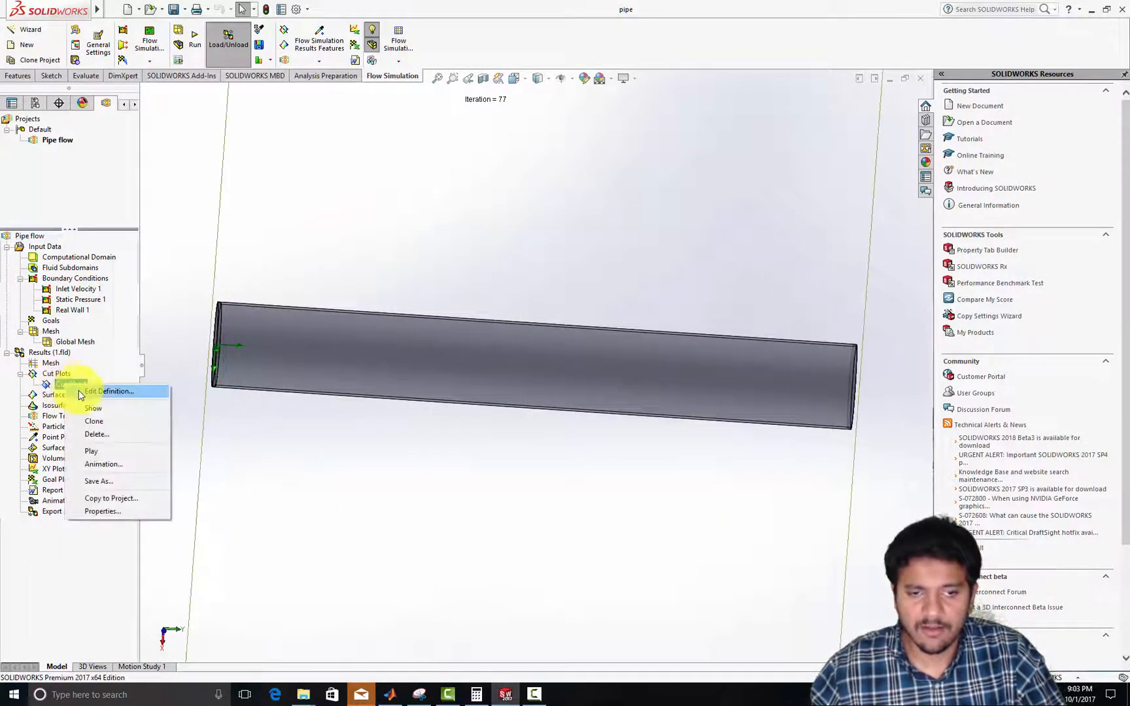
{"action": "left_click", "coordinate": [83, 405]}
{"action": "scroll", "coordinate": [415, 457], "scroll_direction": "down", "scroll_amount": 1}
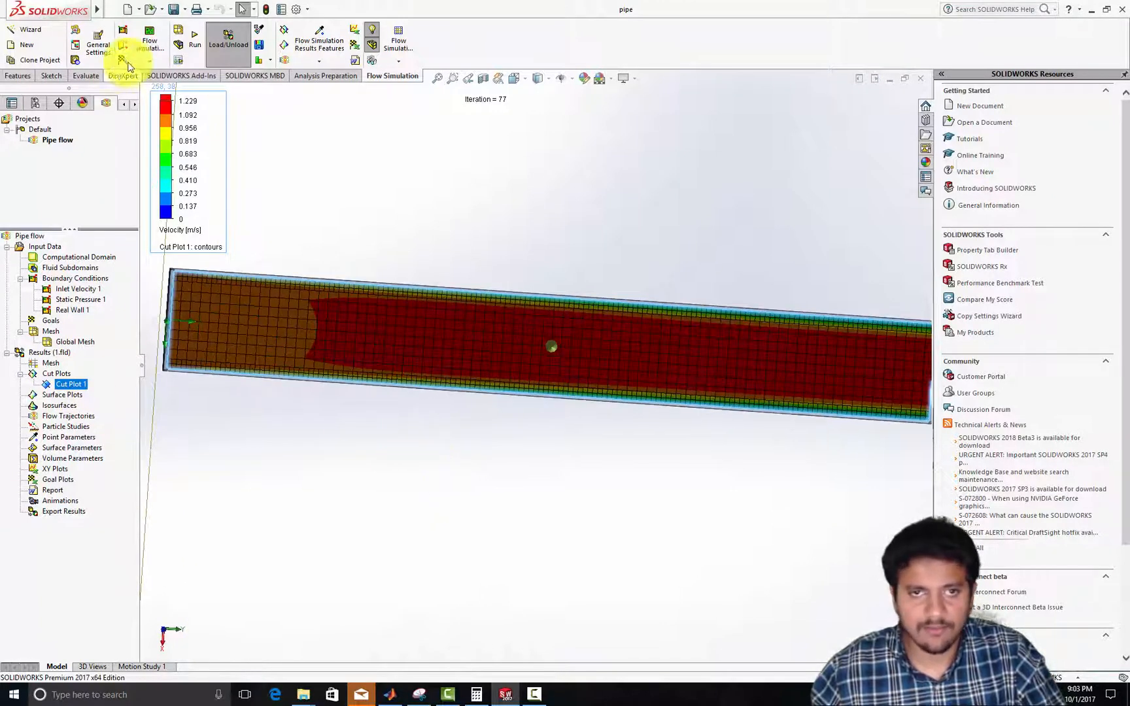
{"action": "left_click", "coordinate": [517, 79]}
{"action": "left_click", "coordinate": [500, 306]}
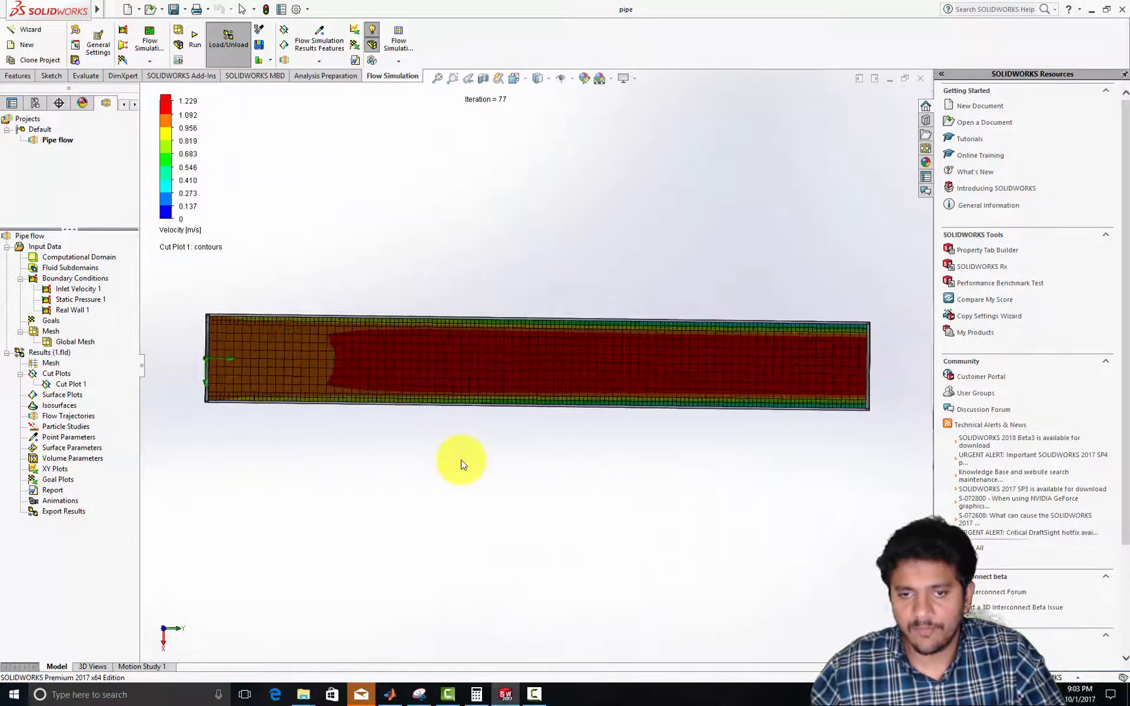
- Reset the velocity colour bar's maximum to the global maximum, keep the current palette, and set 15 contour levels
{"action": "right_click", "coordinate": [161, 119]}
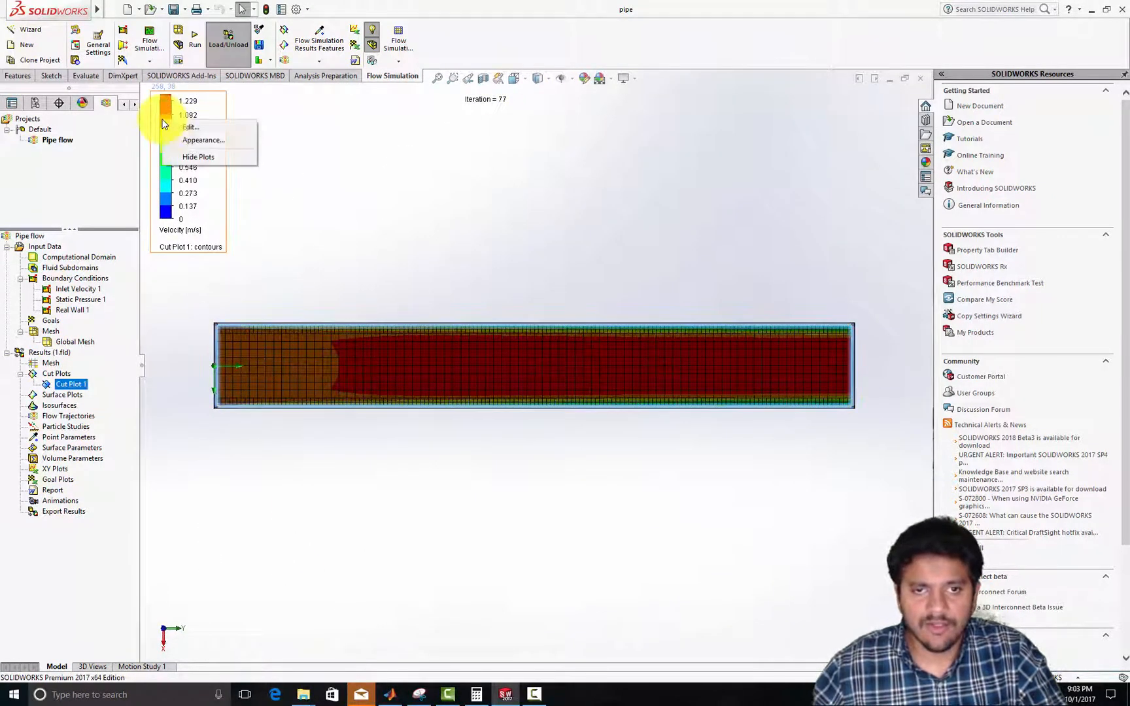
{"action": "left_click", "coordinate": [169, 122]}
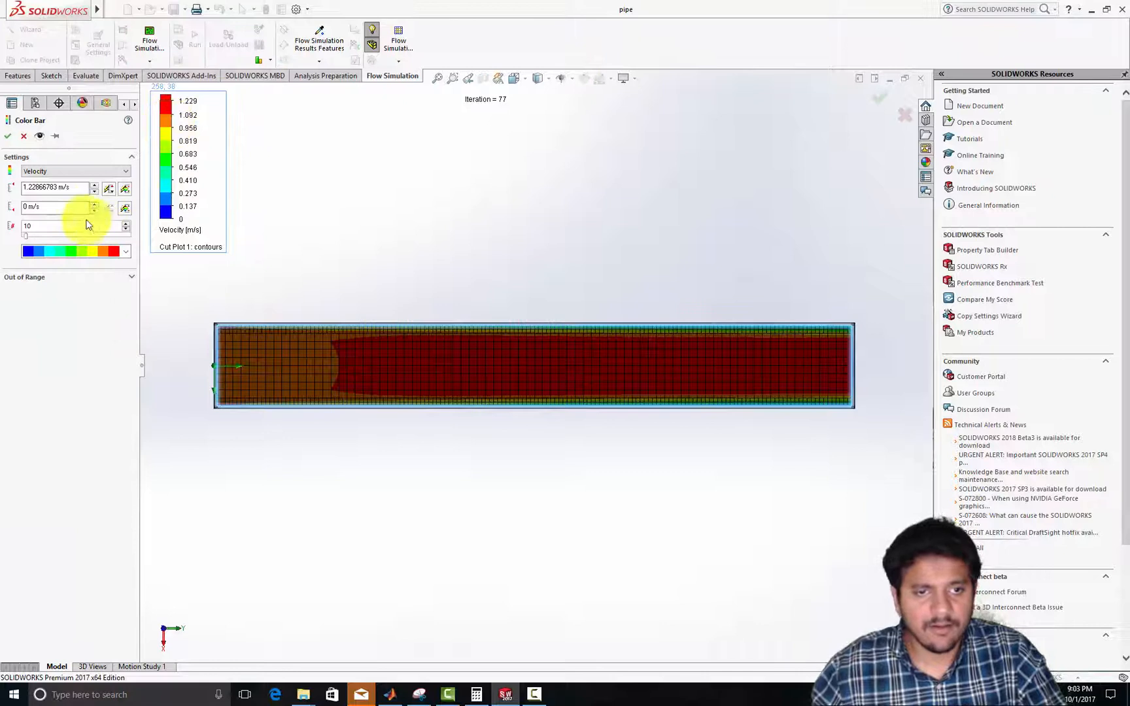
{"action": "left_click_drag", "start_coordinate": [71, 188], "coordinate": [6, 187]}
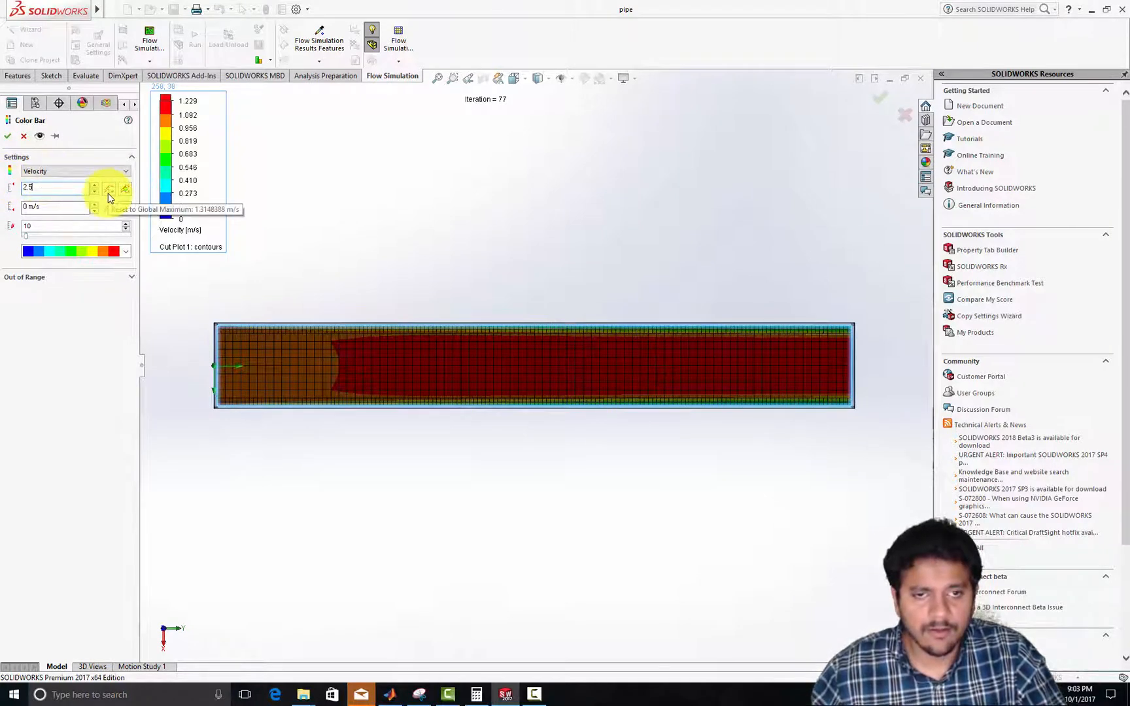
{"action": "left_click", "coordinate": [109, 191]}
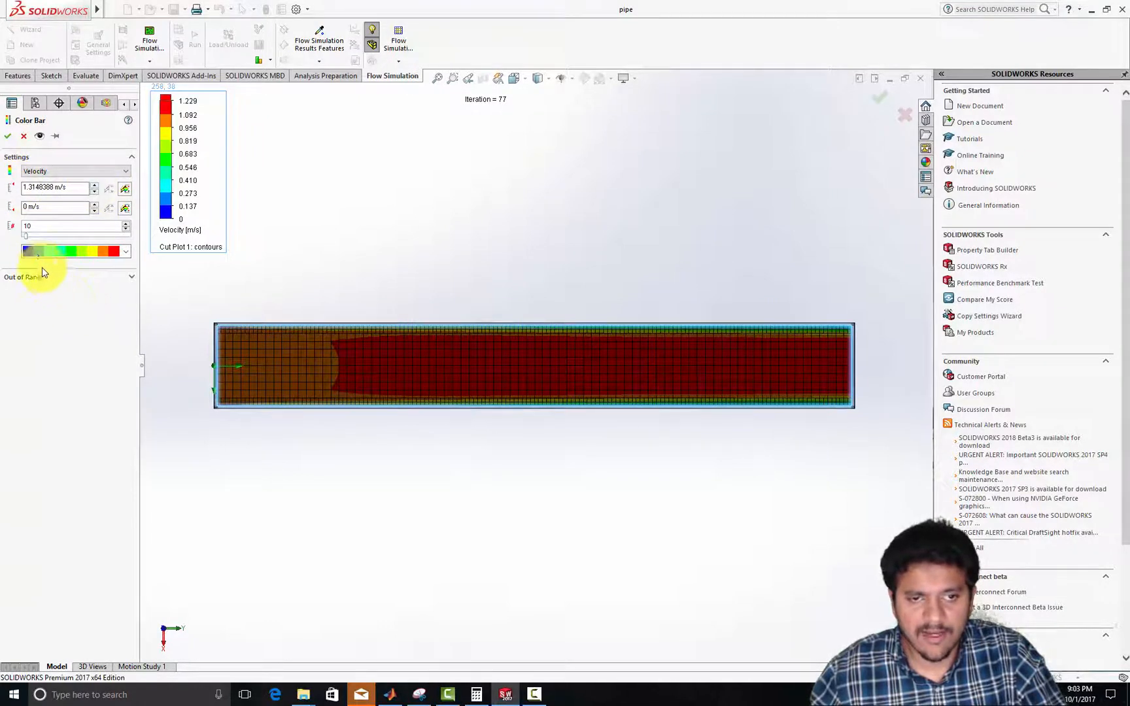
{"action": "left_click", "coordinate": [129, 256]}
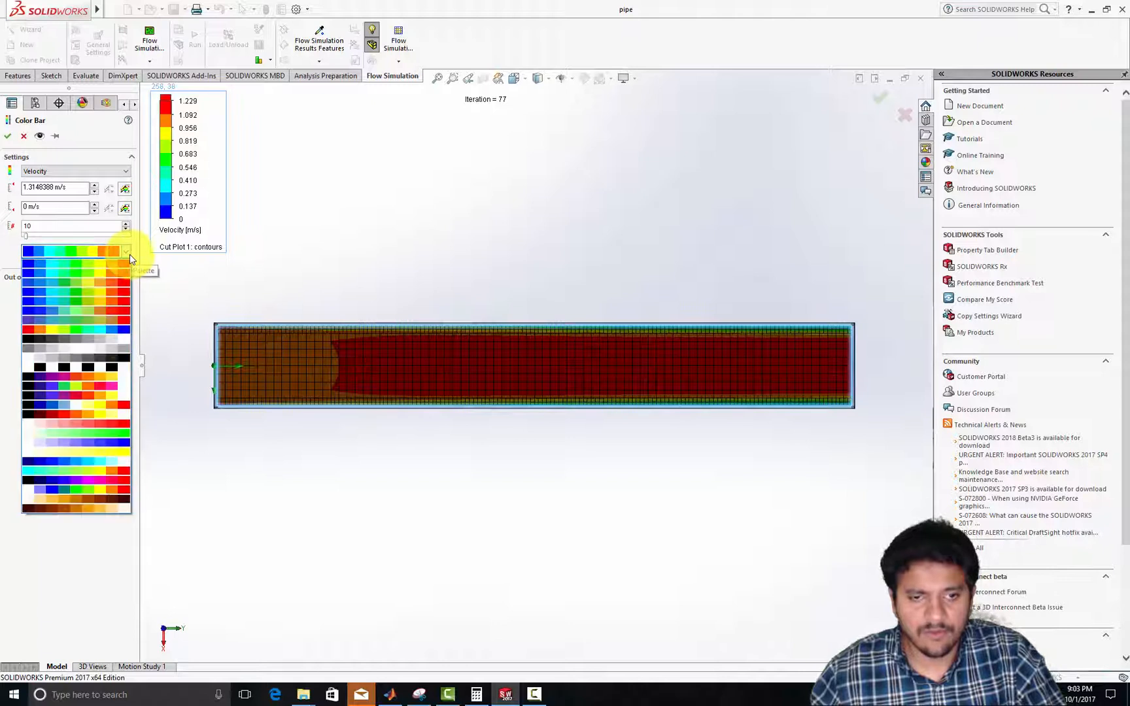
{"action": "left_click", "coordinate": [128, 262]}
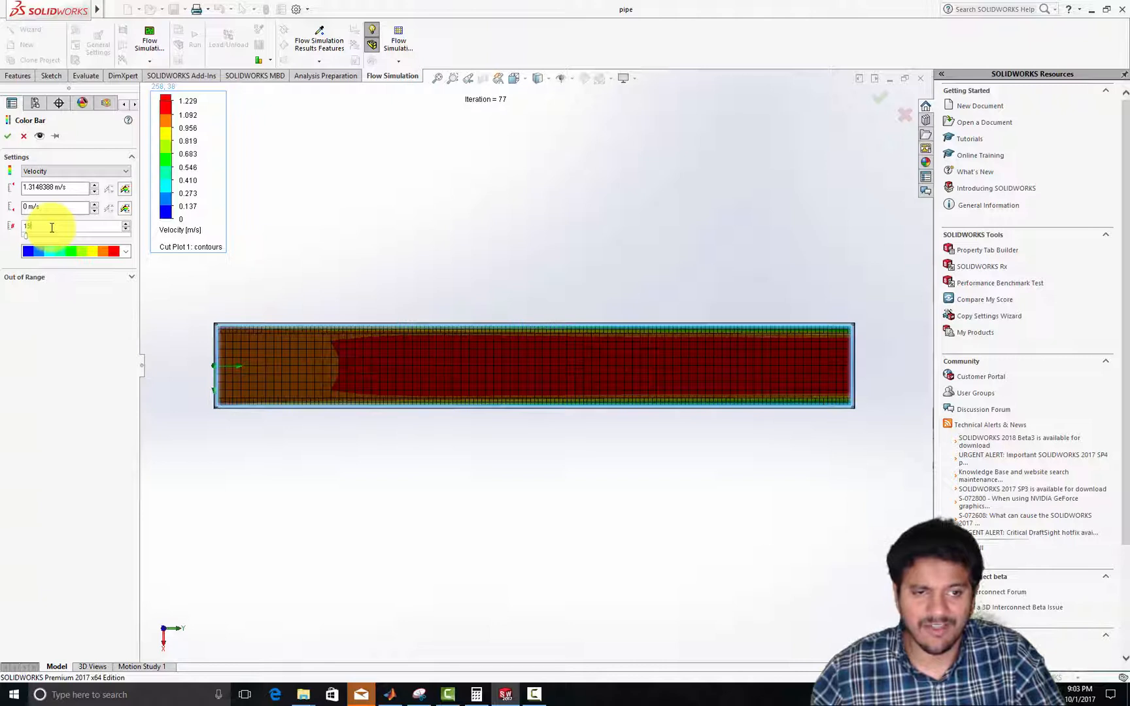
{"action": "left_click", "coordinate": [7, 135]}
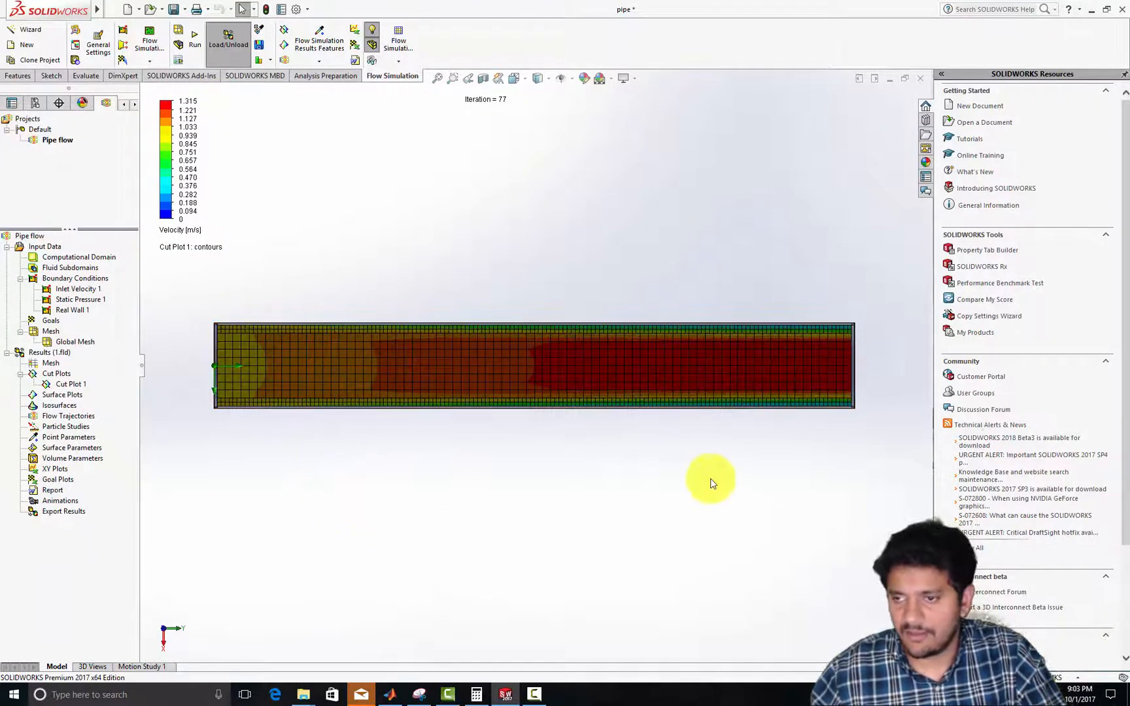
{"action": "middle_click_drag", "start_coordinate": [744, 447], "coordinate": [707, 469]}
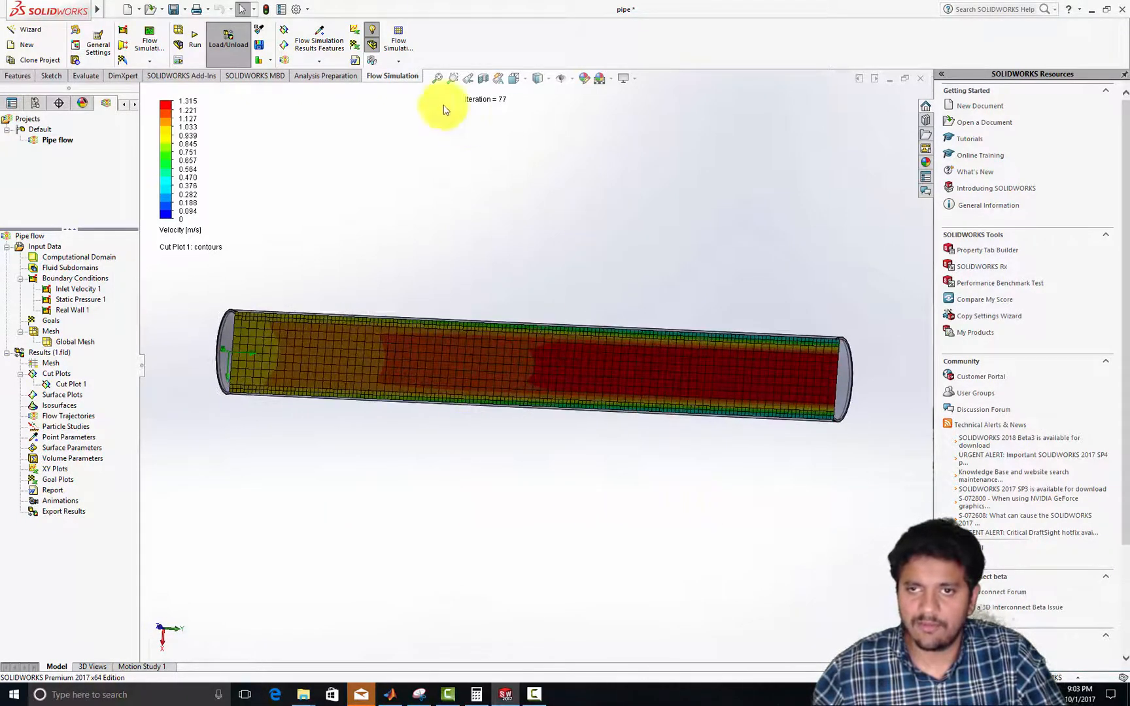
{"action": "left_click", "coordinate": [521, 80]}
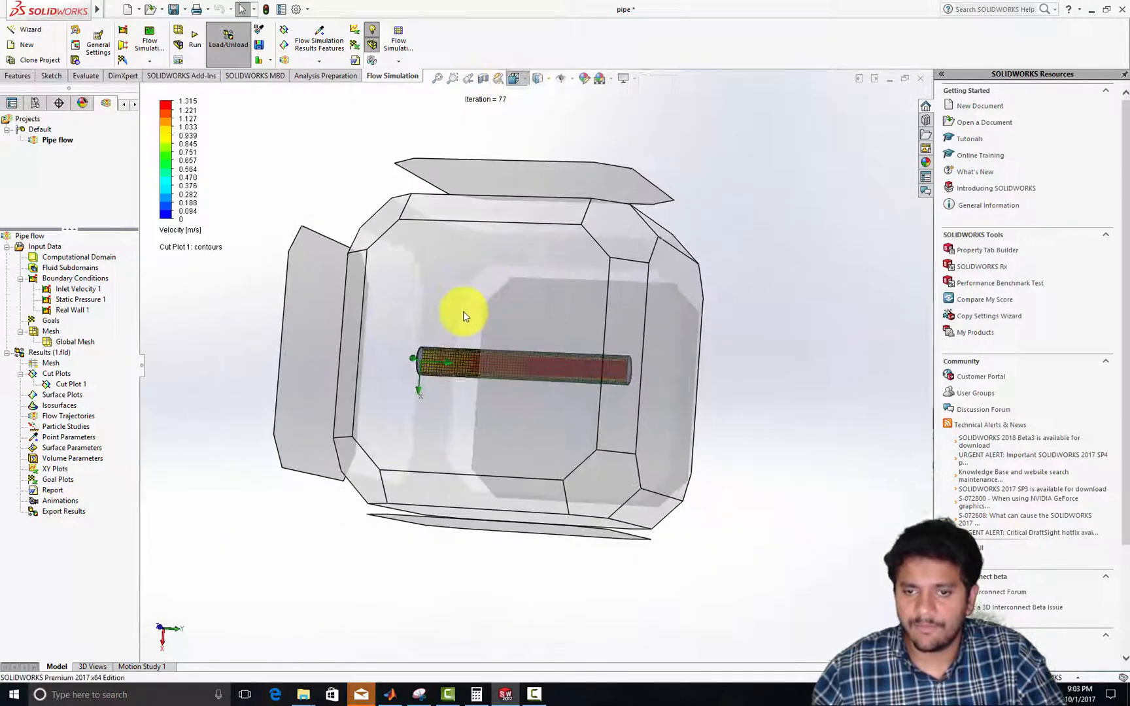
{"action": "left_click", "coordinate": [464, 318]}
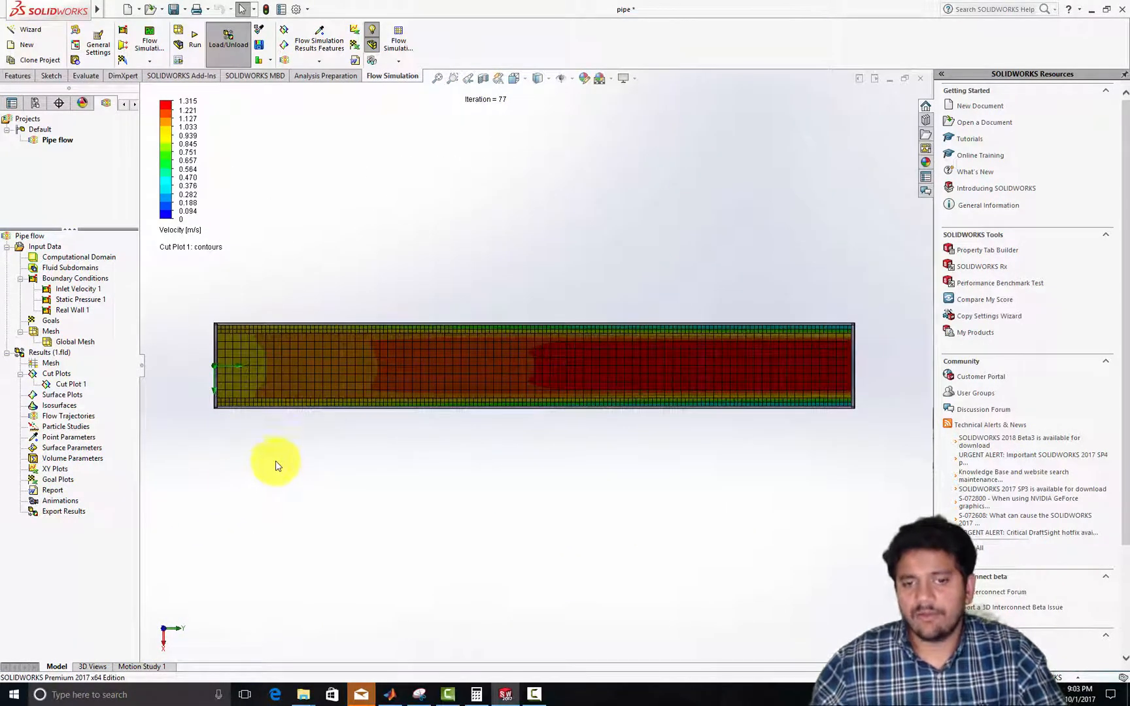